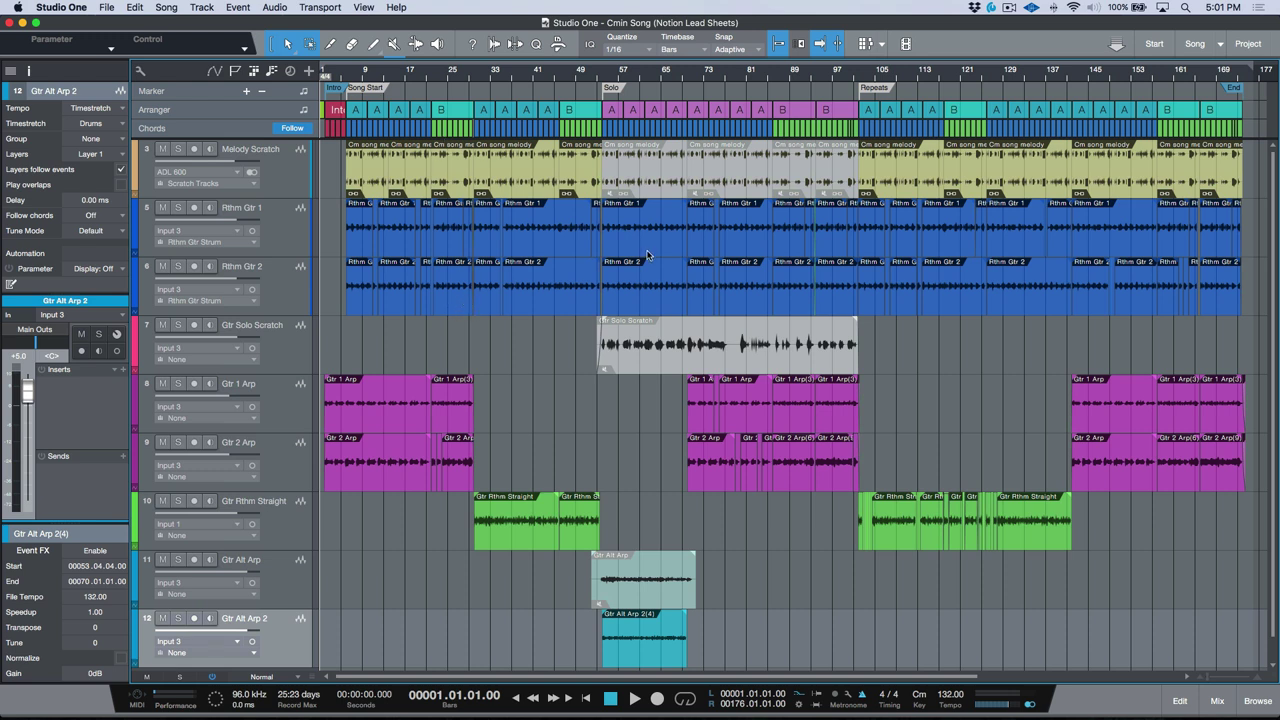
Zoom in to inspect the individual chords on the Chord track, then zoom back out to the whole song
drag(421, 76, 562, 120)
scroll(562, 120, right, 10)
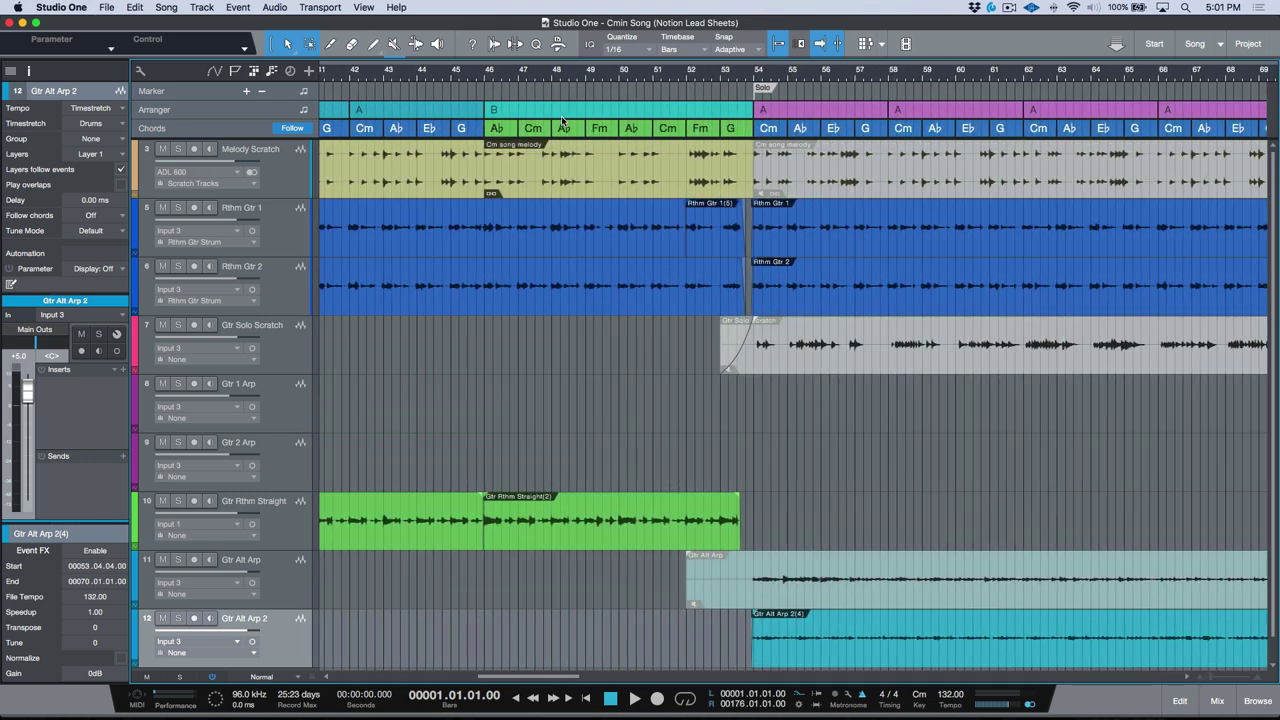
scroll(562, 120, right, 20)
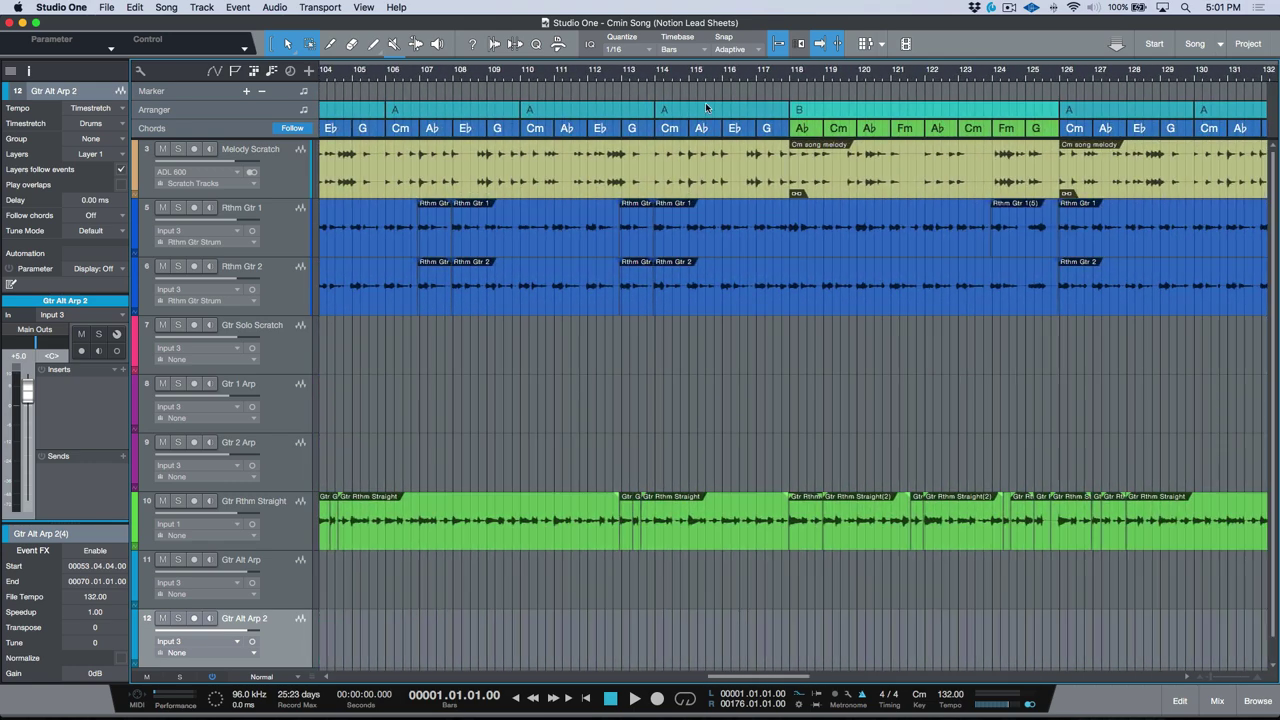
scroll(802, 128, left, 20)
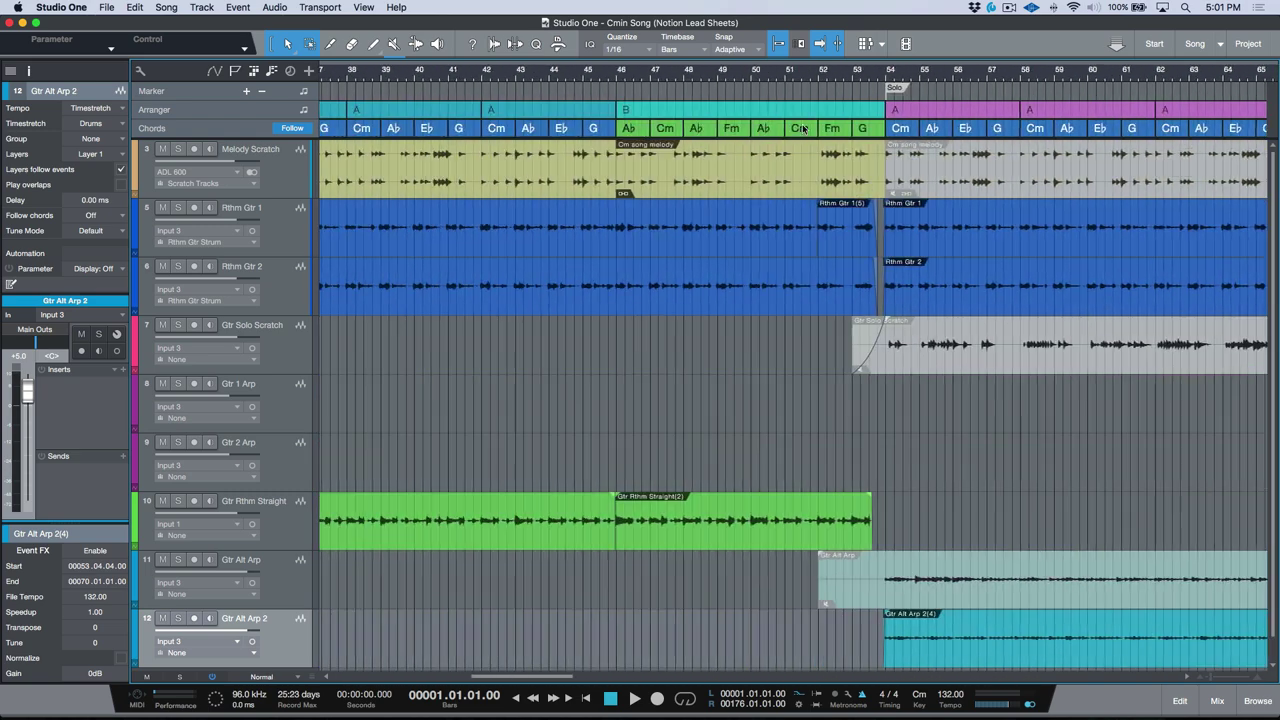
scroll(802, 128, left, 15)
click(866, 128)
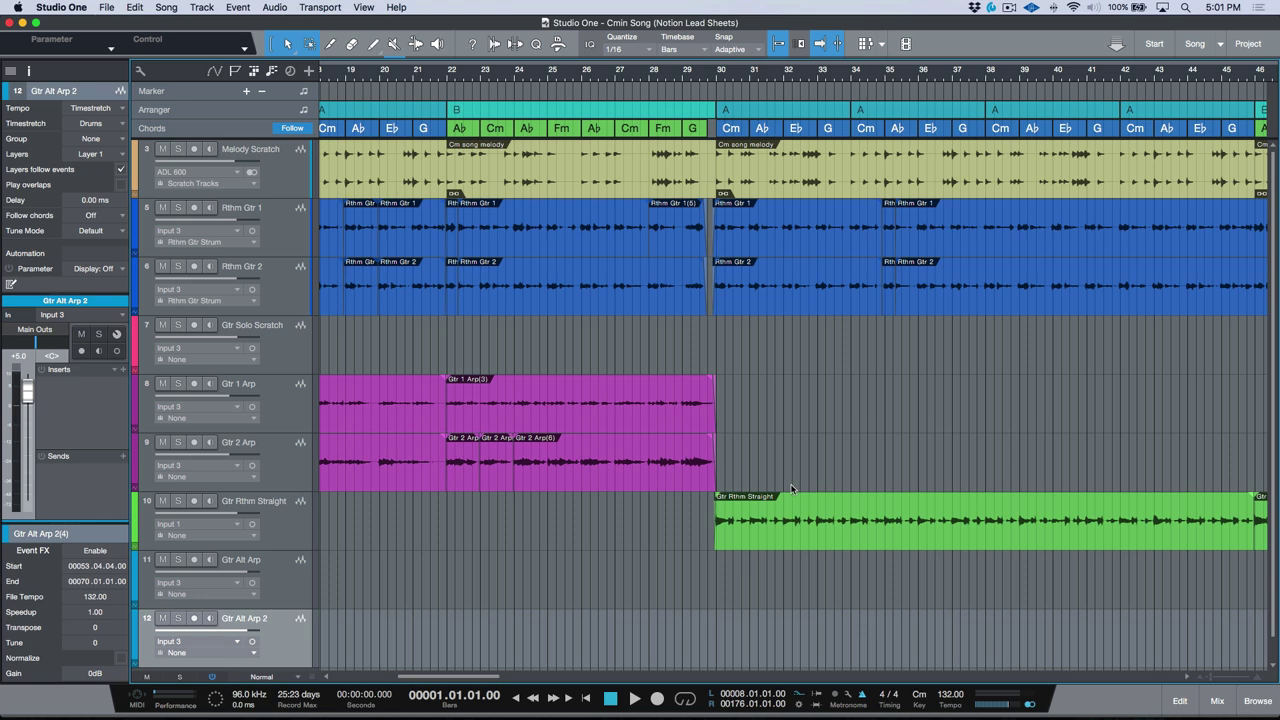
key(z)
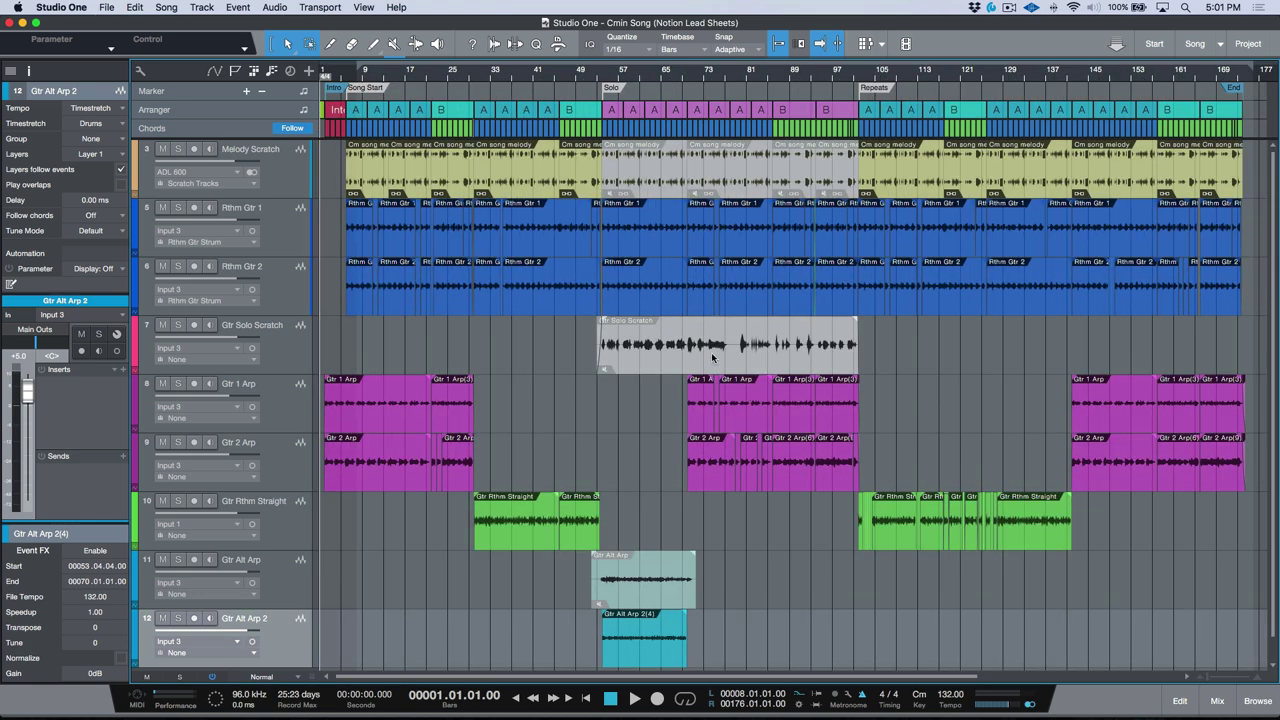
Add a new instrument track below the others and name it Piano
double_click(279, 650)
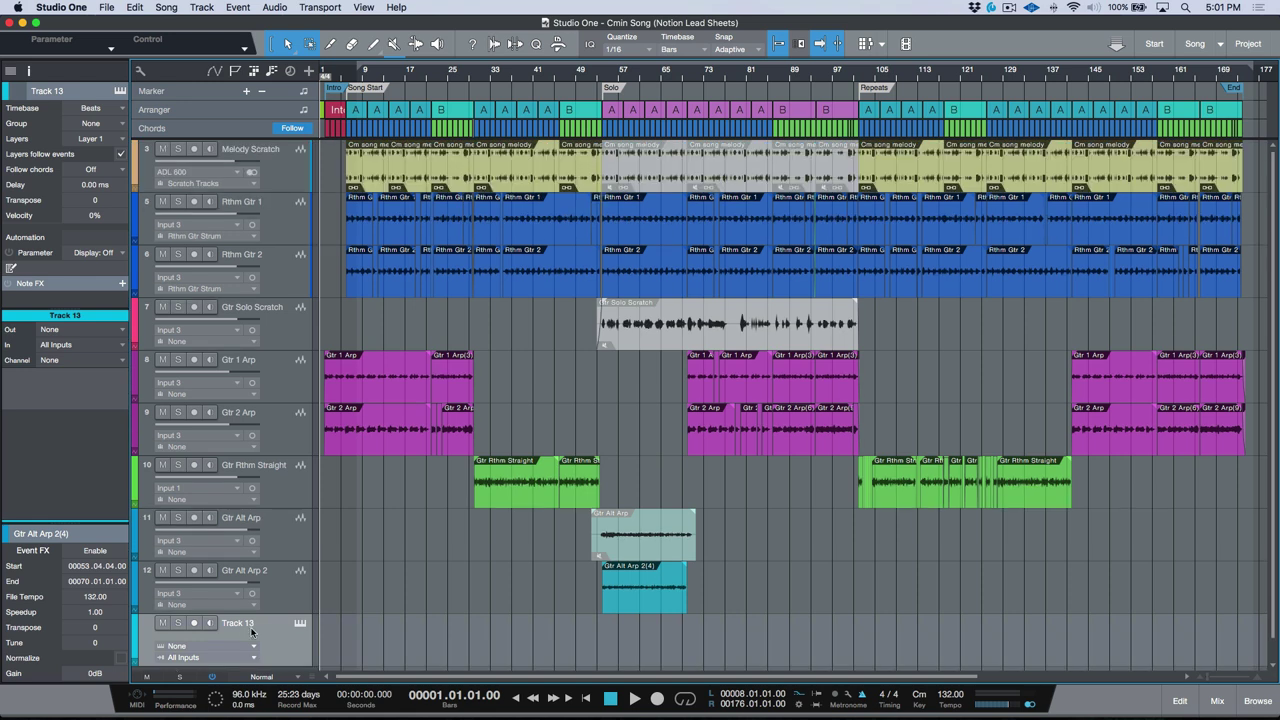
double_click(246, 625)
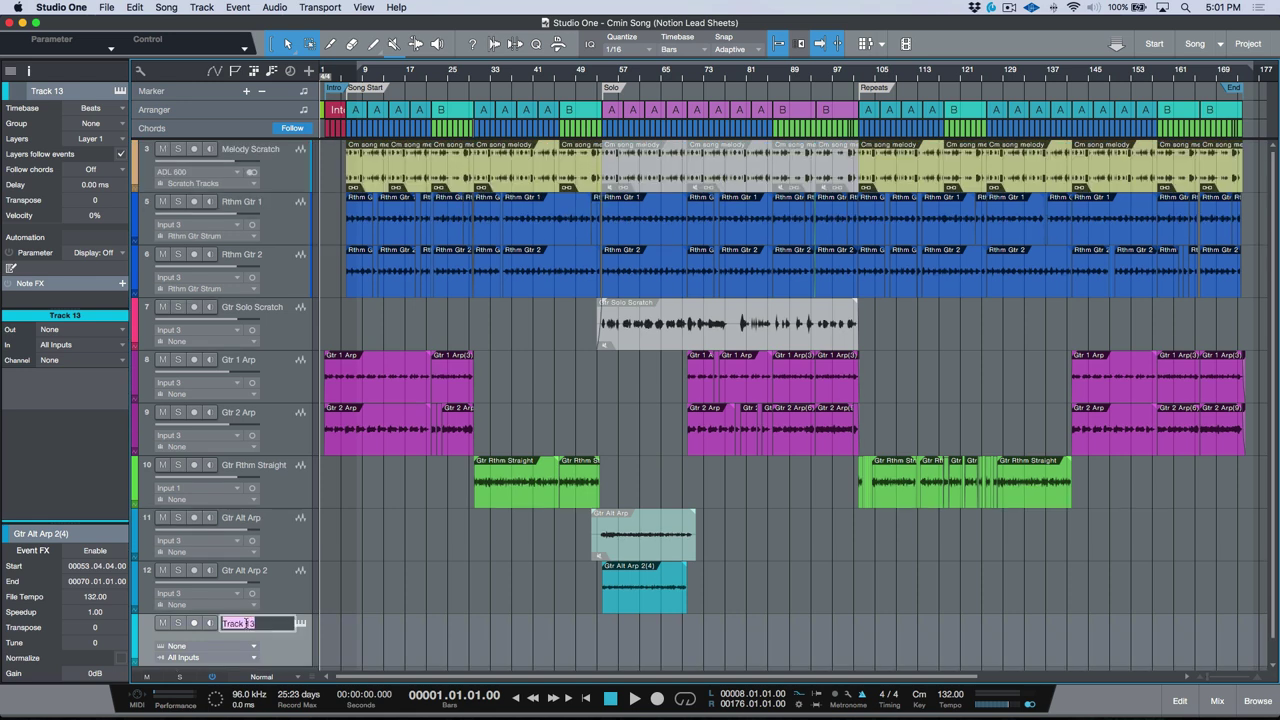
text(Piano)
key(Return)
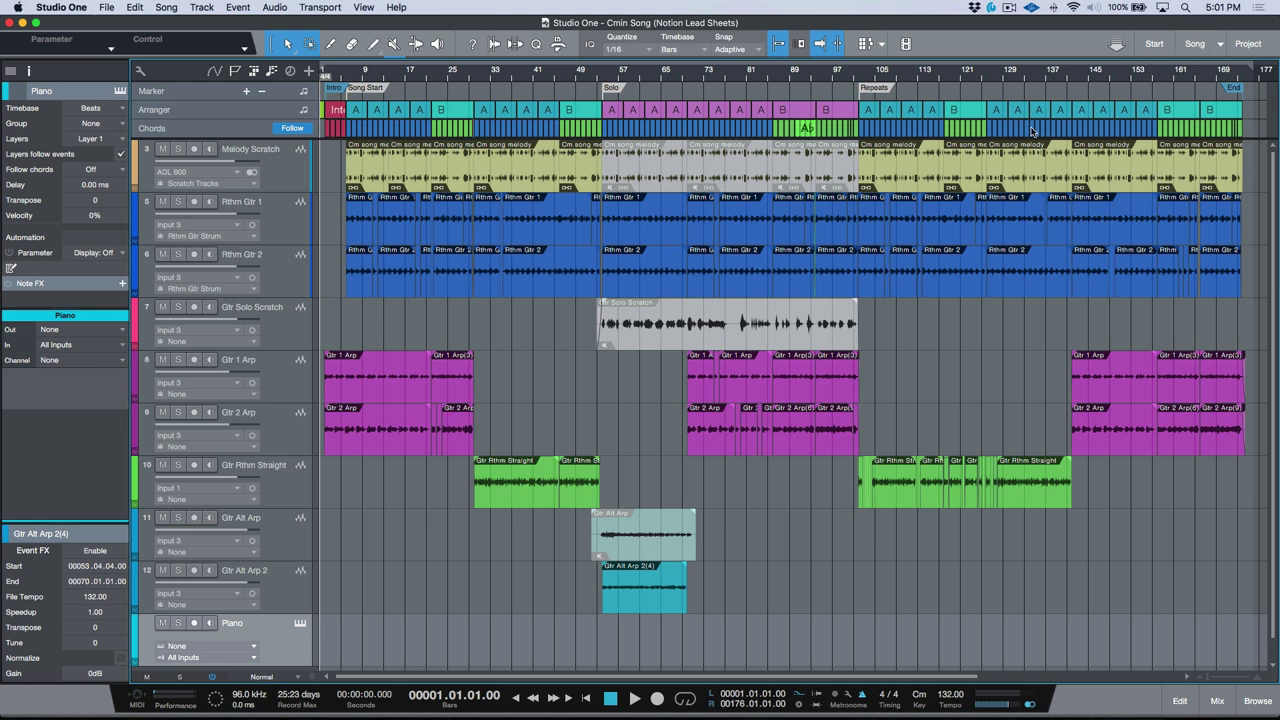
Create a whole-song part on the Piano track holding a single C3 note at bar 1
double_click(860, 656)
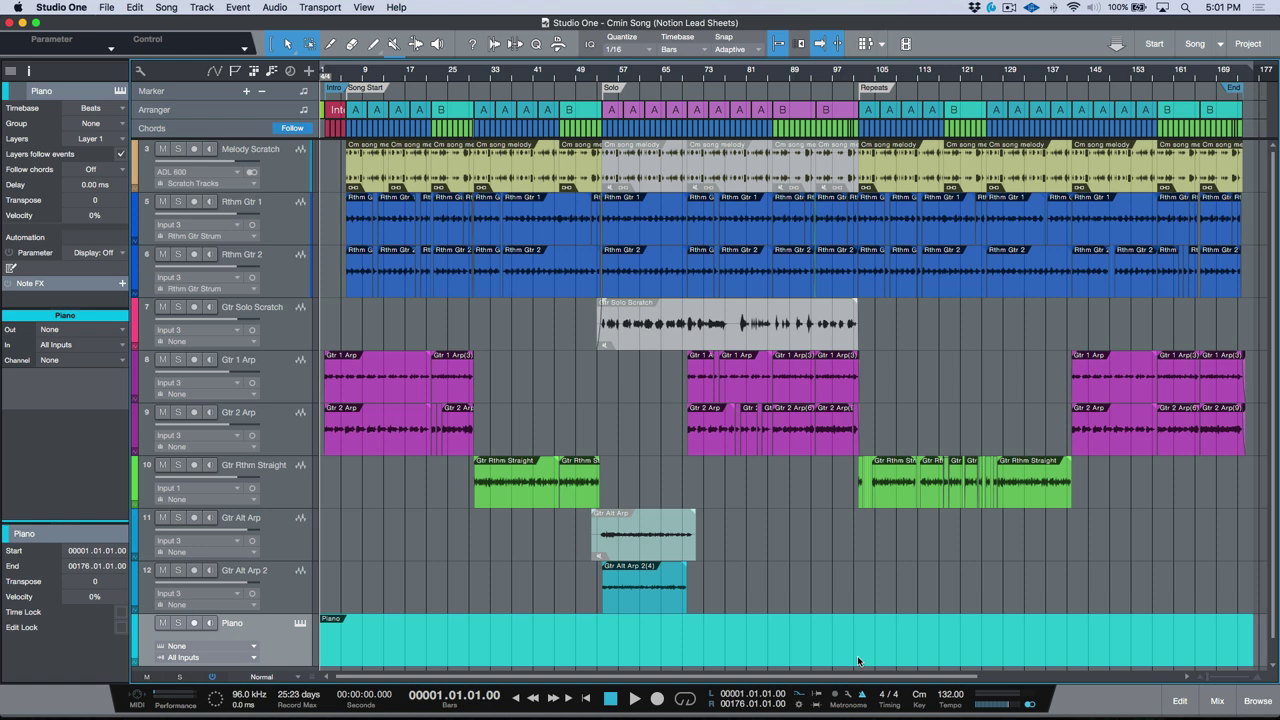
double_click(857, 655)
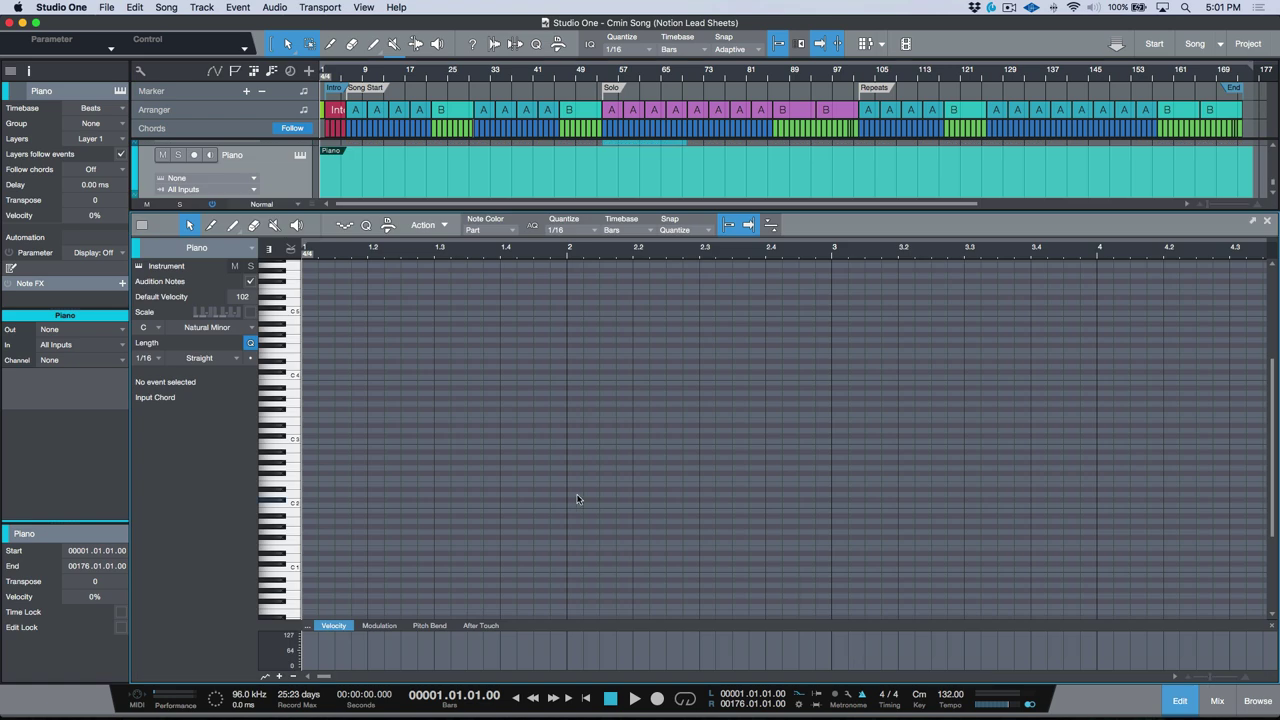
super+click(314, 440)
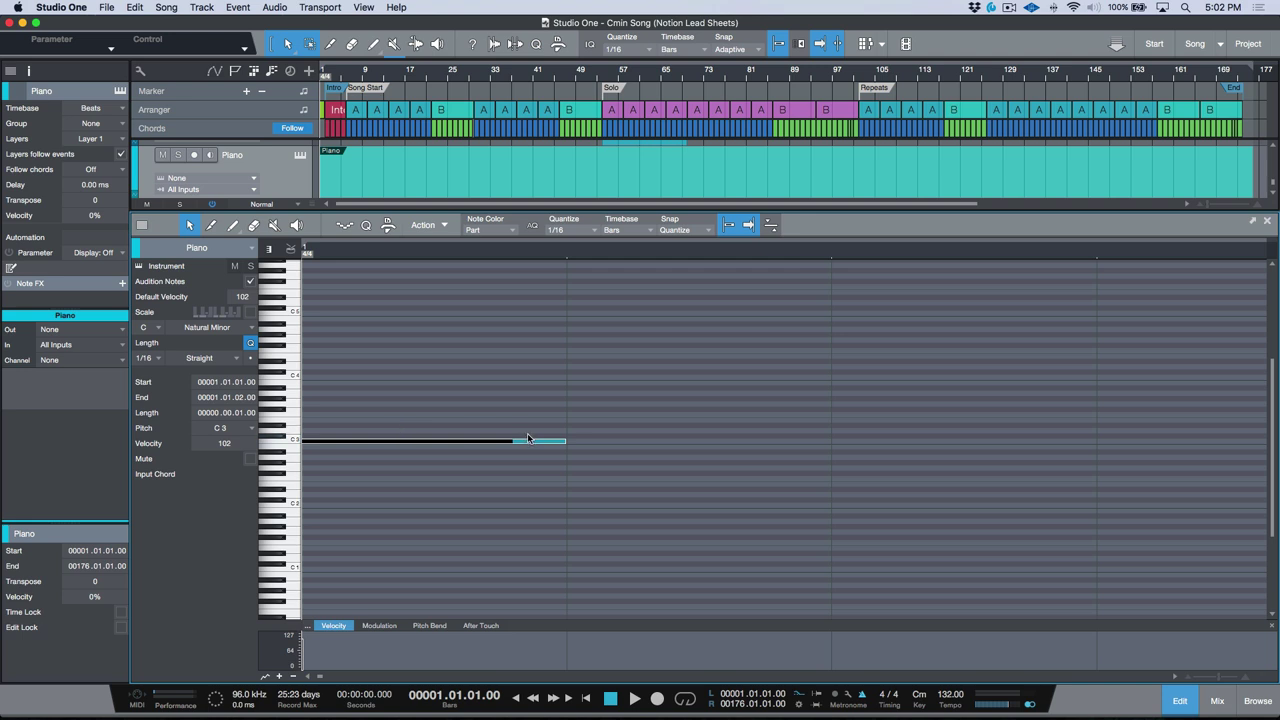
key(F2)
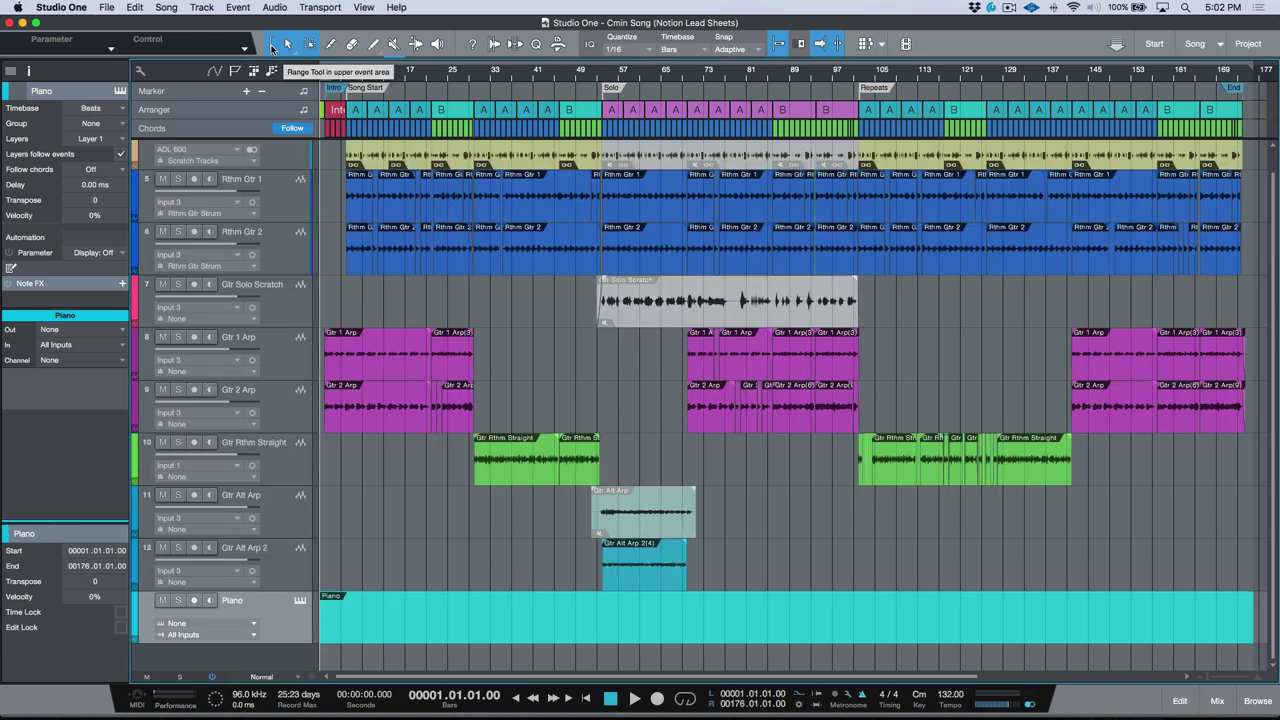
key(super+Tab)
key(super+Tab)
key(super+Tab)
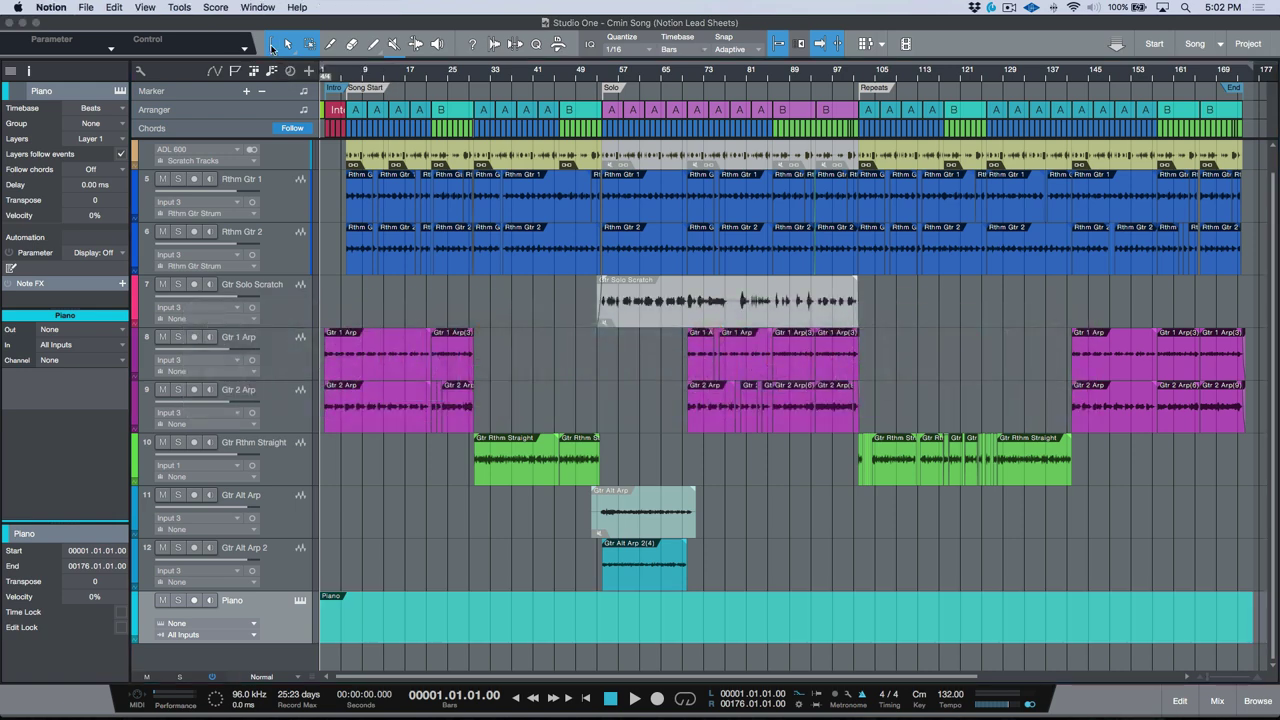
key(super+Tab)
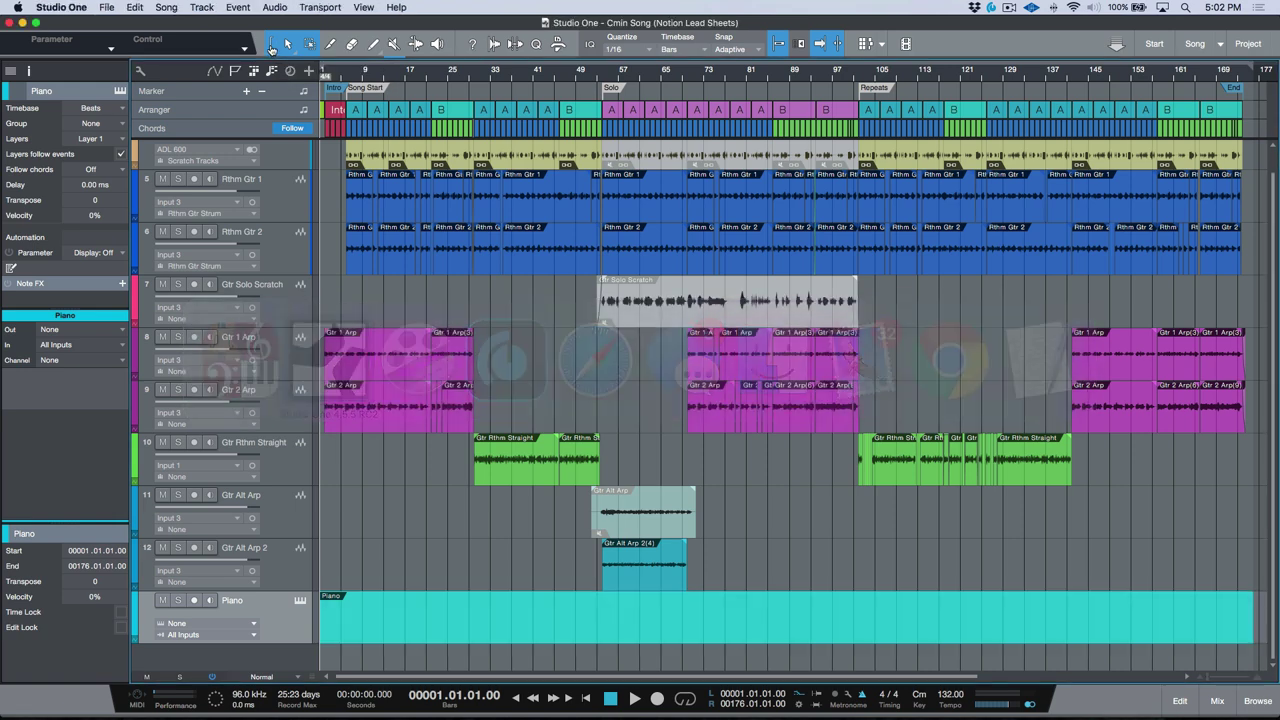
Use Song > Send to Notion to send the entire song's note data as a new lead sheet
click(175, 8)
click(195, 88)
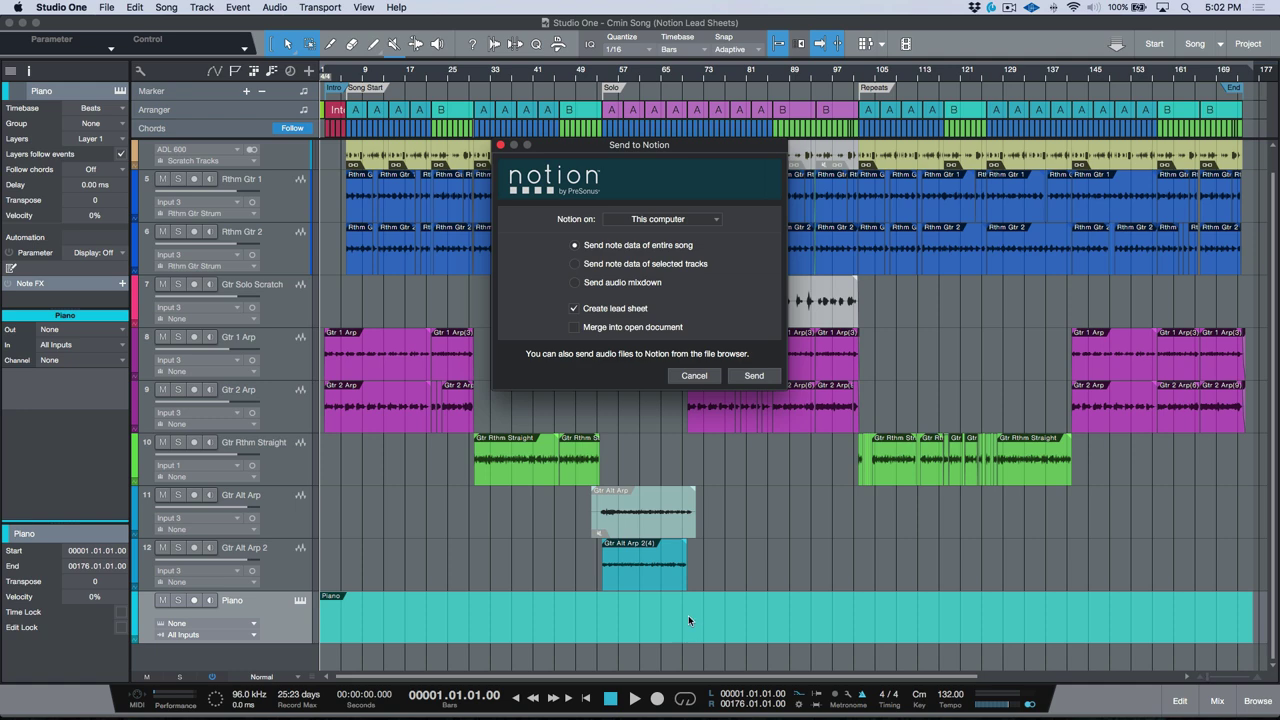
click(753, 376)
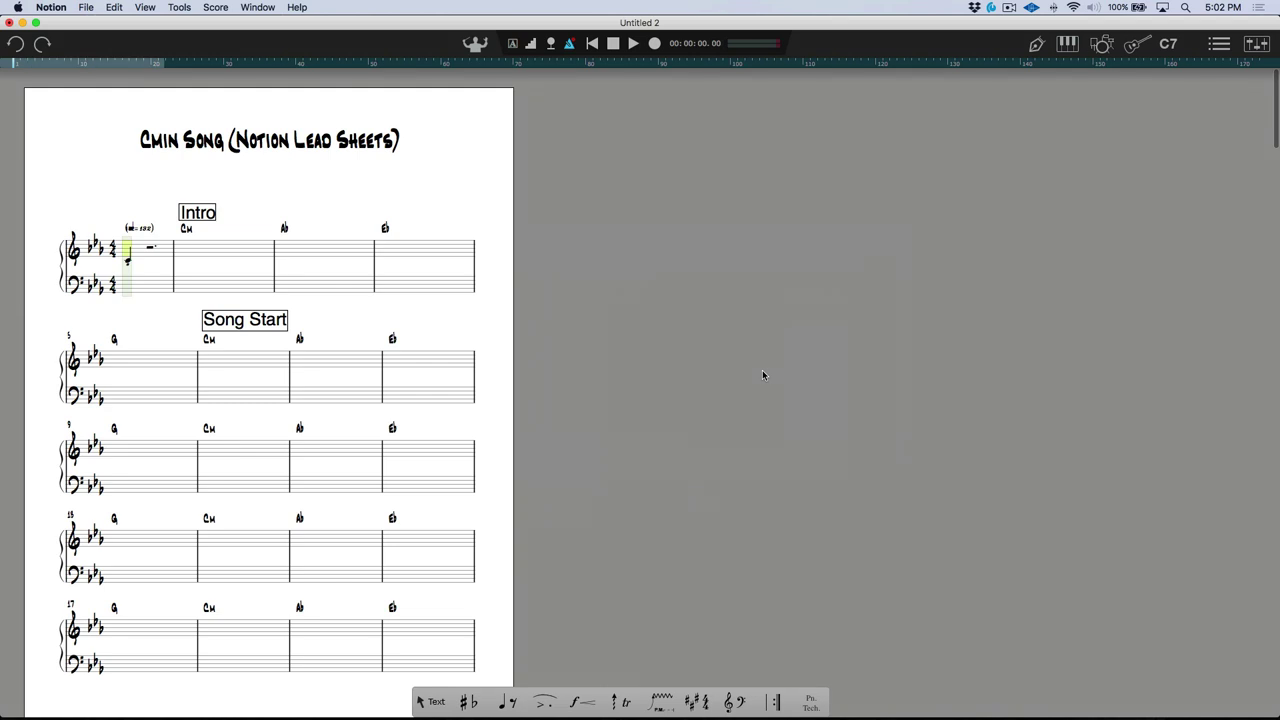
key(super+equal)
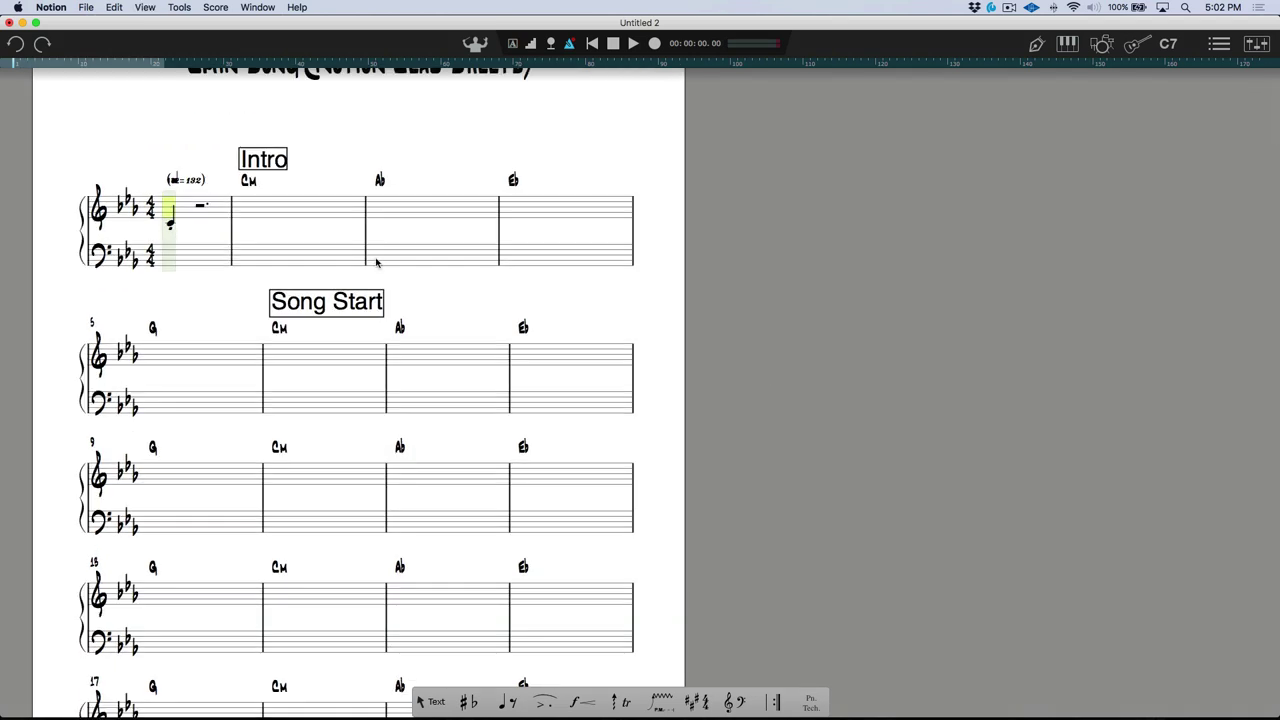
scroll(400, 270, up, 3)
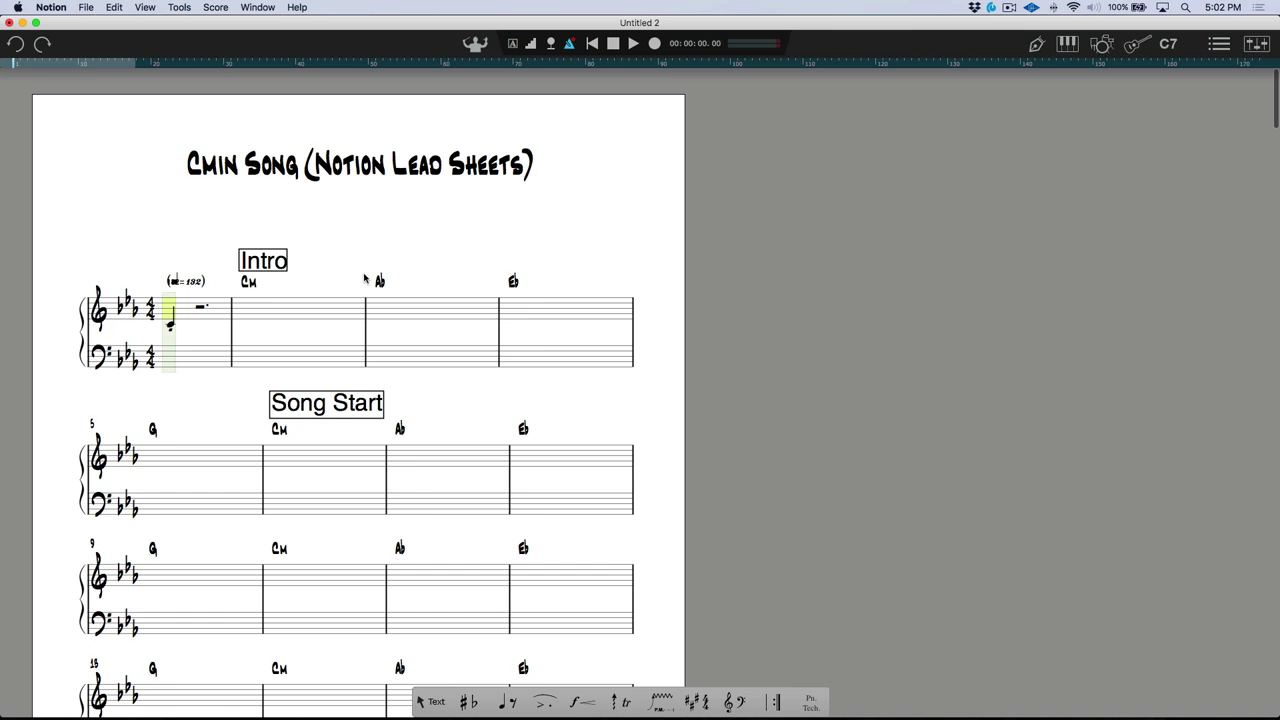
scroll(367, 290, down, 2)
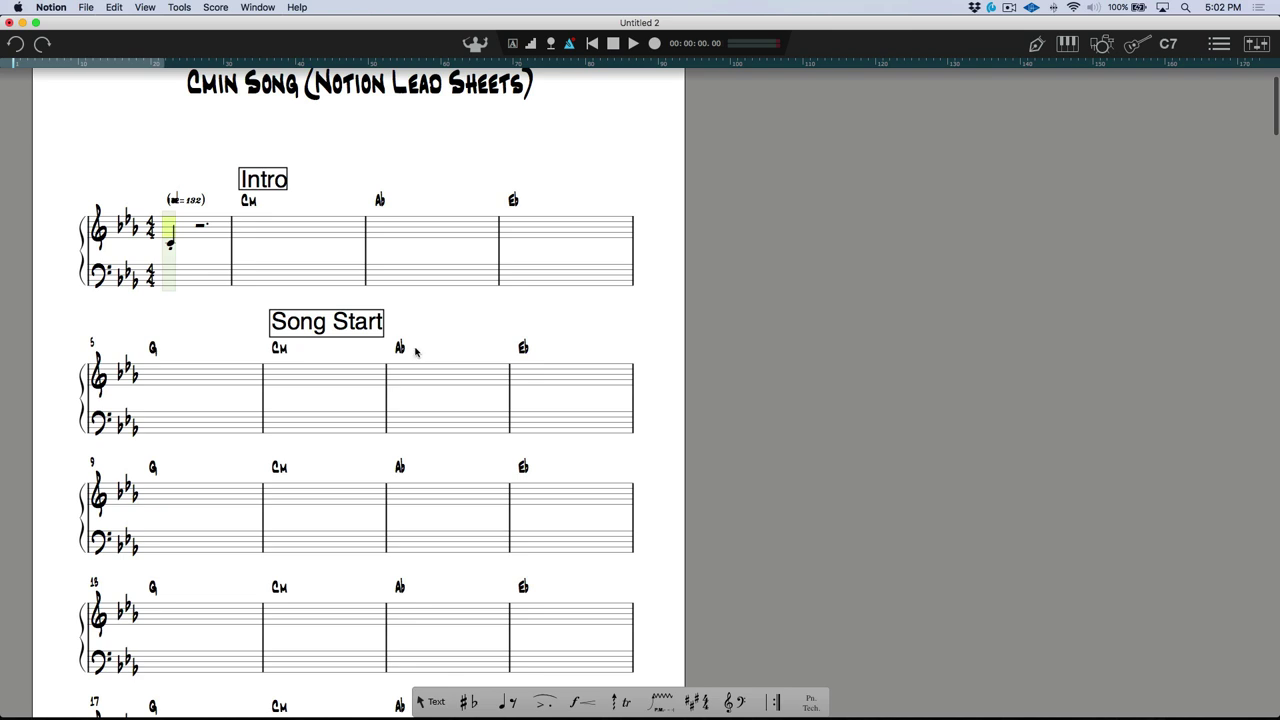
scroll(271, 182, down, 3)
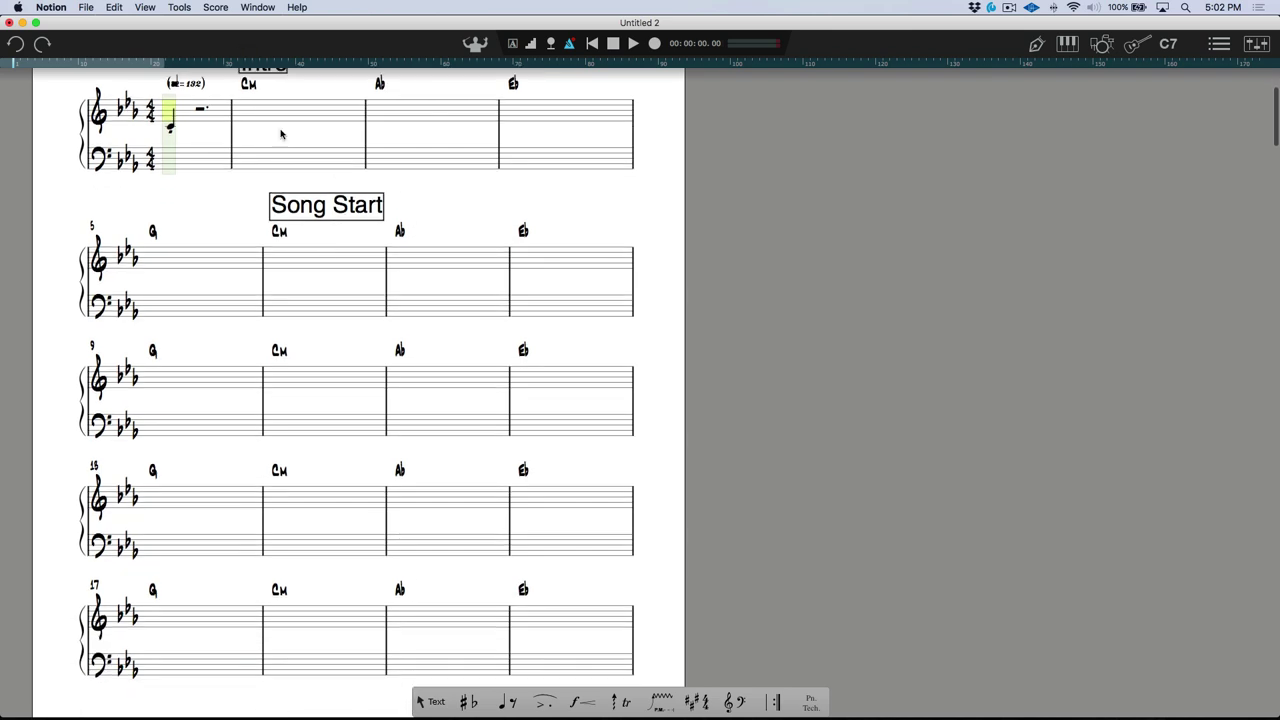
scroll(280, 129, up, 4)
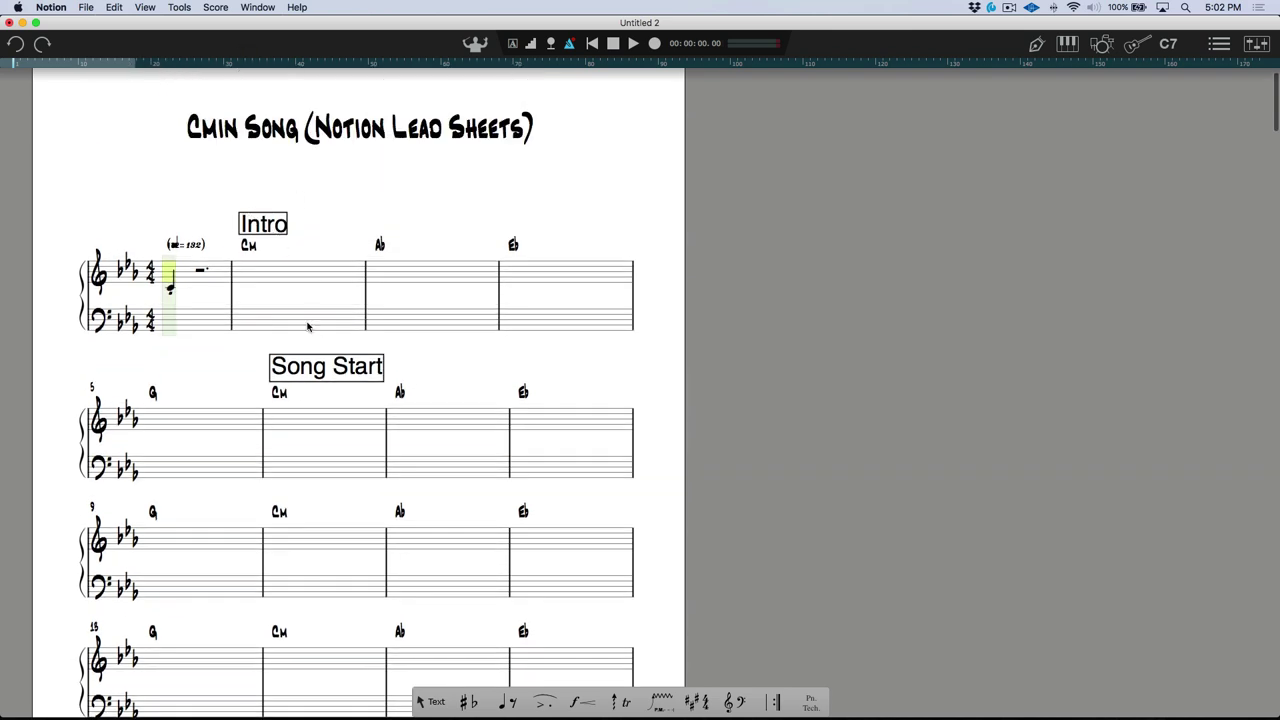
scroll(305, 320, down, 15)
scroll(289, 252, down, 10)
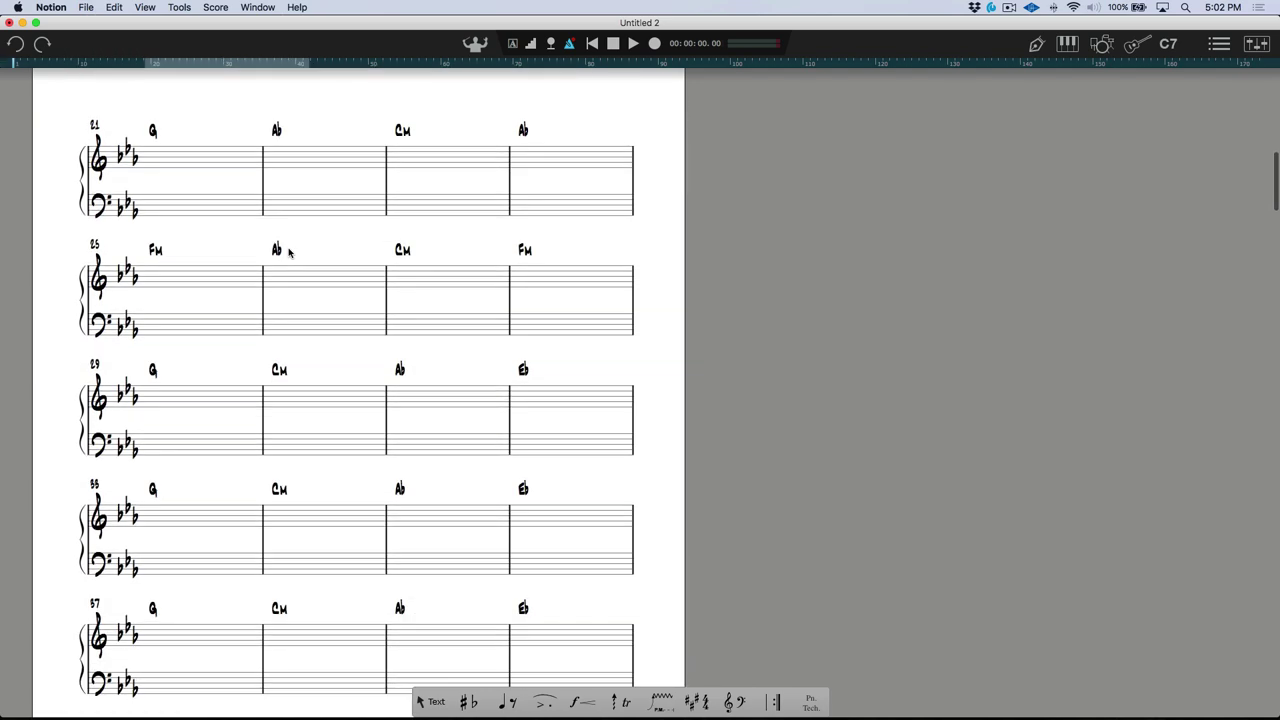
scroll(469, 255, down, 20)
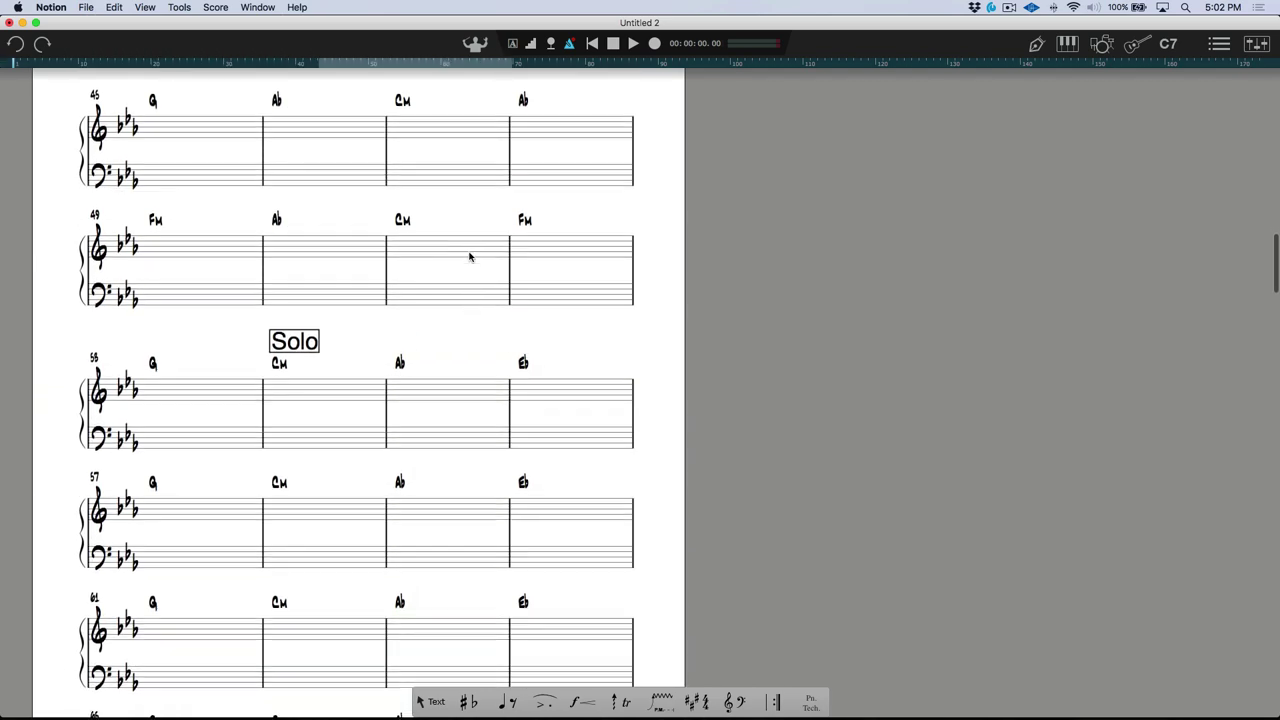
scroll(469, 257, down, 20)
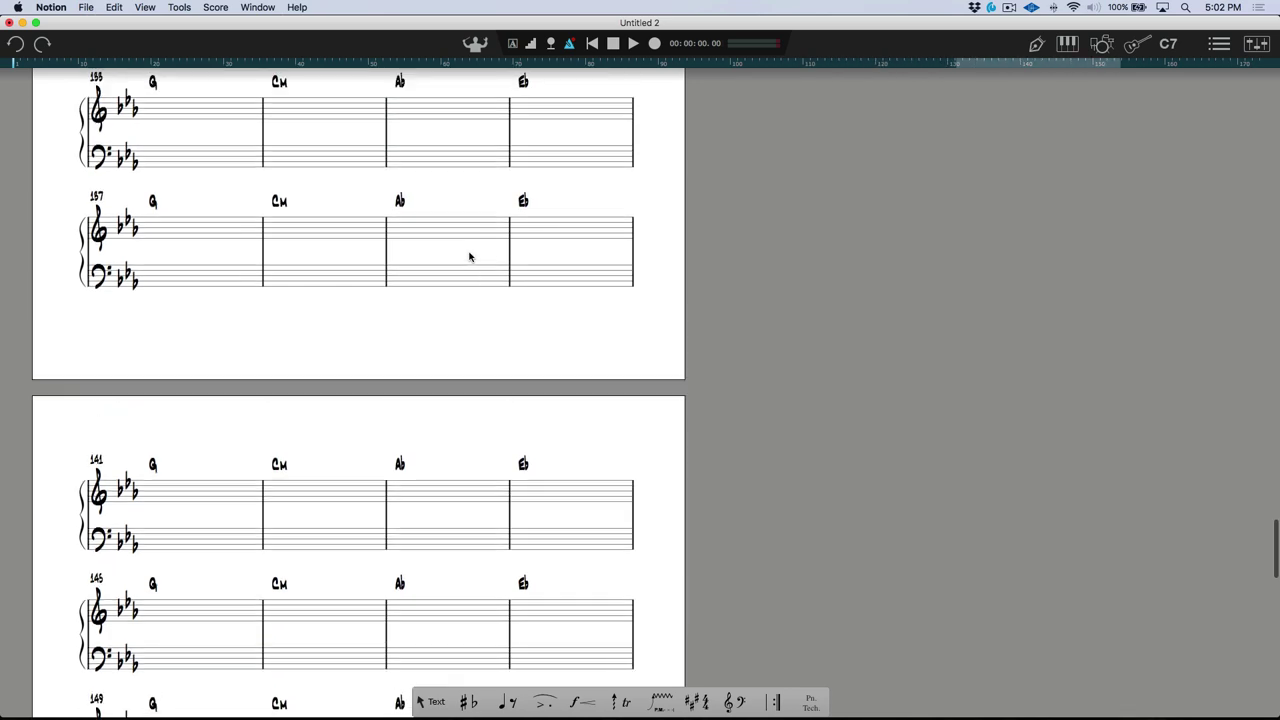
scroll(469, 257, up, 10)
scroll(469, 257, up, 20)
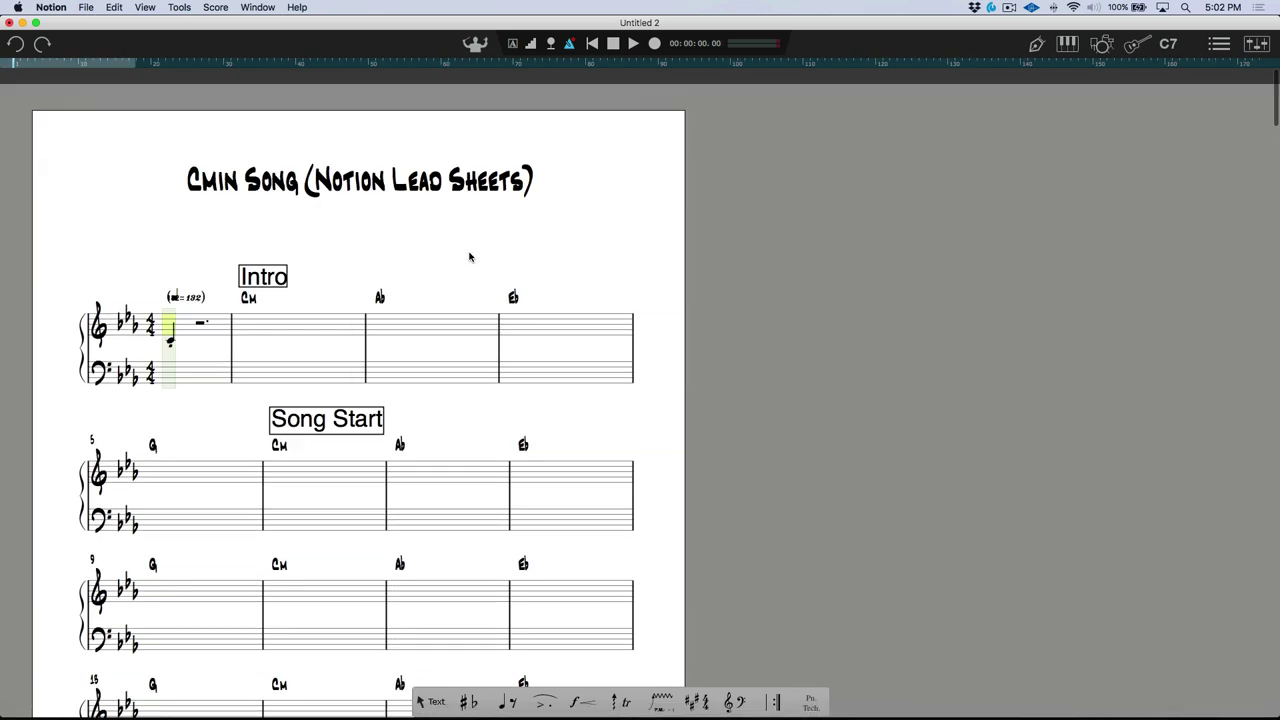
Print the Cmin Song lead sheet to a PDF opened in Preview
click(87, 9)
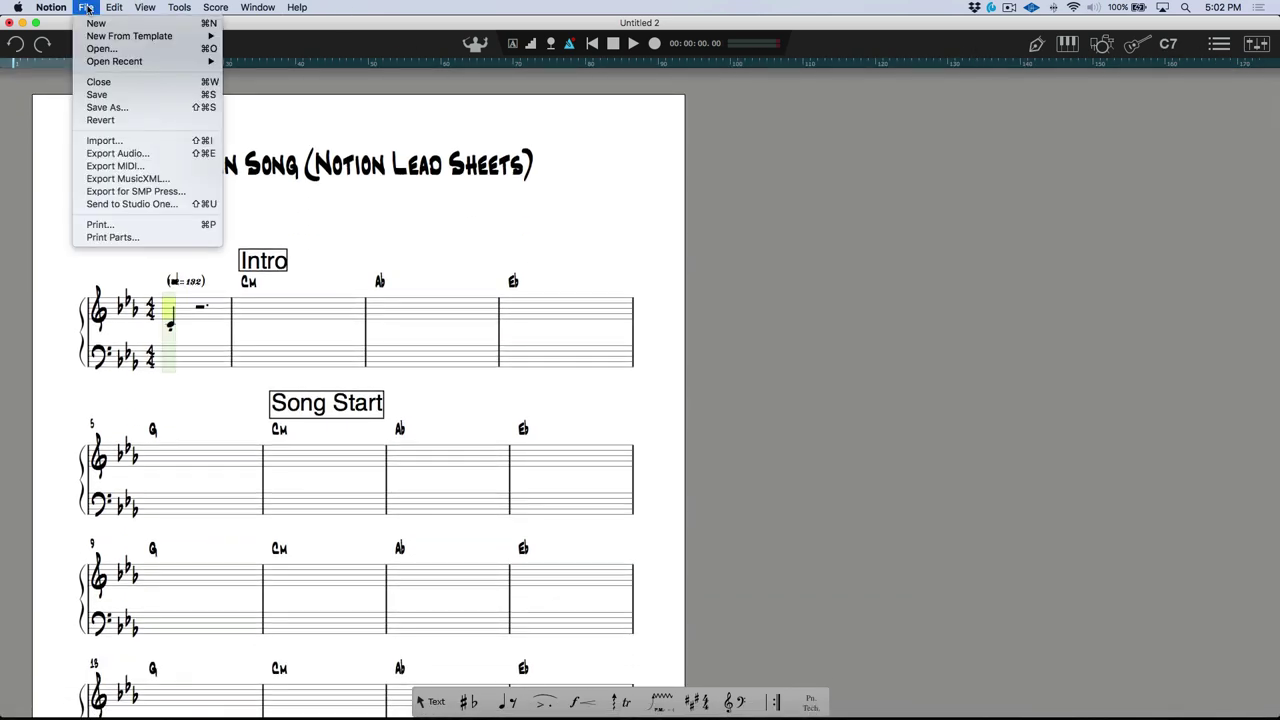
click(109, 229)
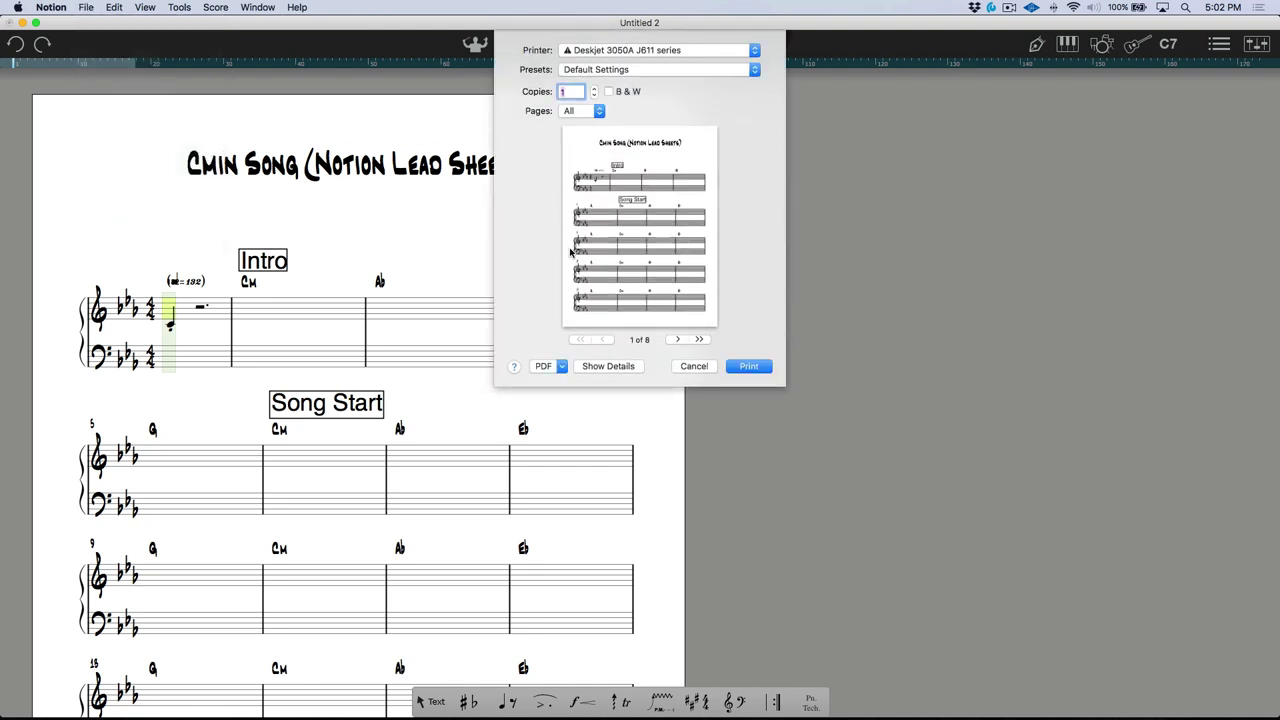
click(546, 366)
click(569, 383)
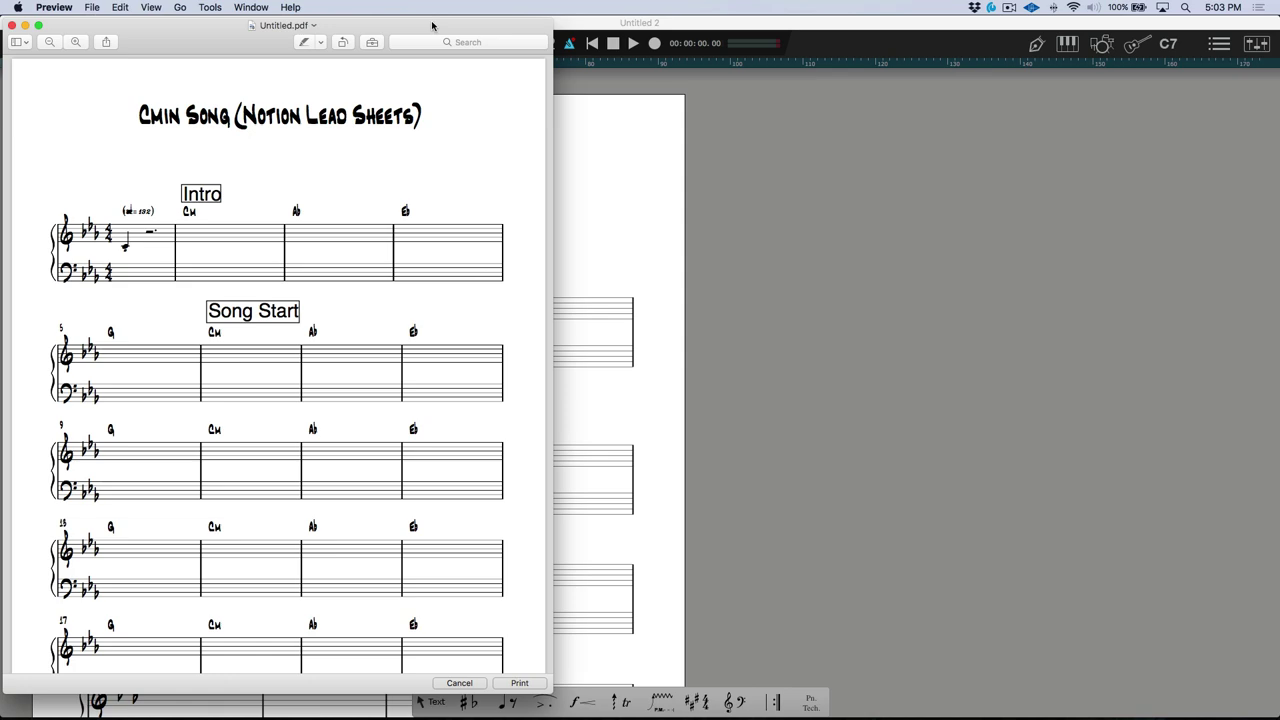
Scroll through the PDF pages, then close Preview and return to the Notion score
drag(434, 23, 722, 20)
scroll(548, 316, down, 10)
scroll(548, 316, down, 20)
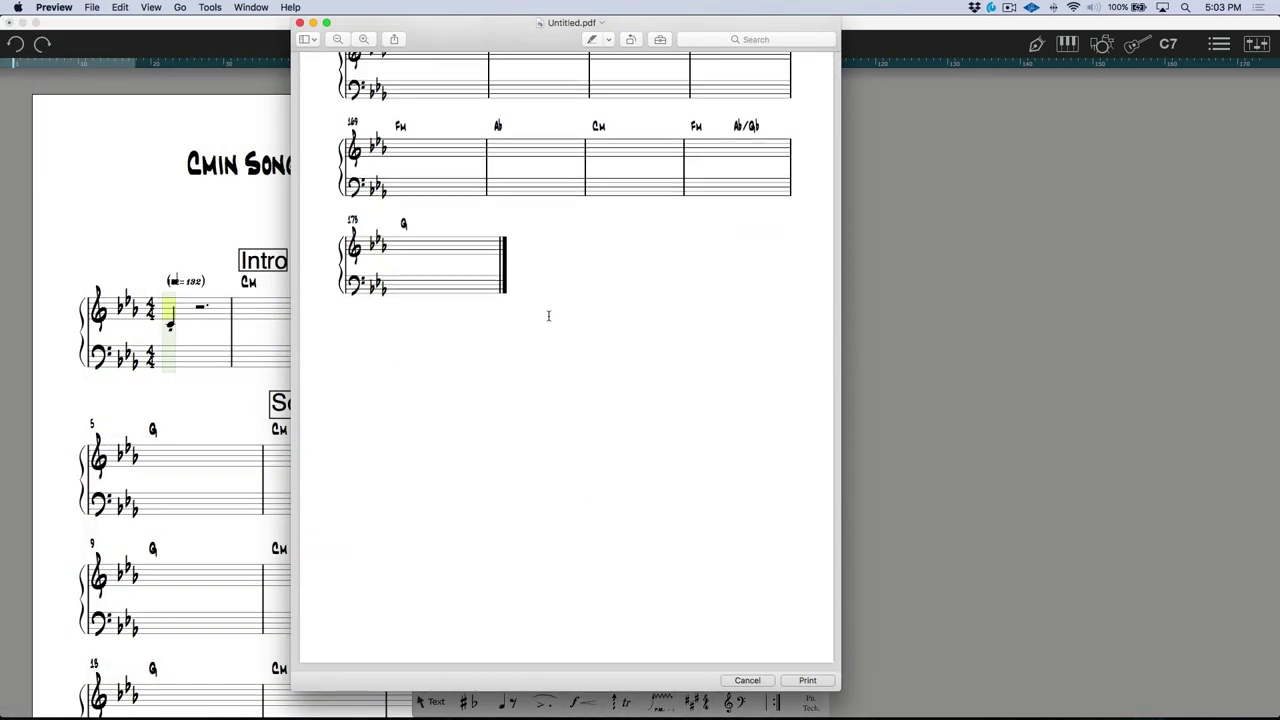
scroll(548, 316, up, 20)
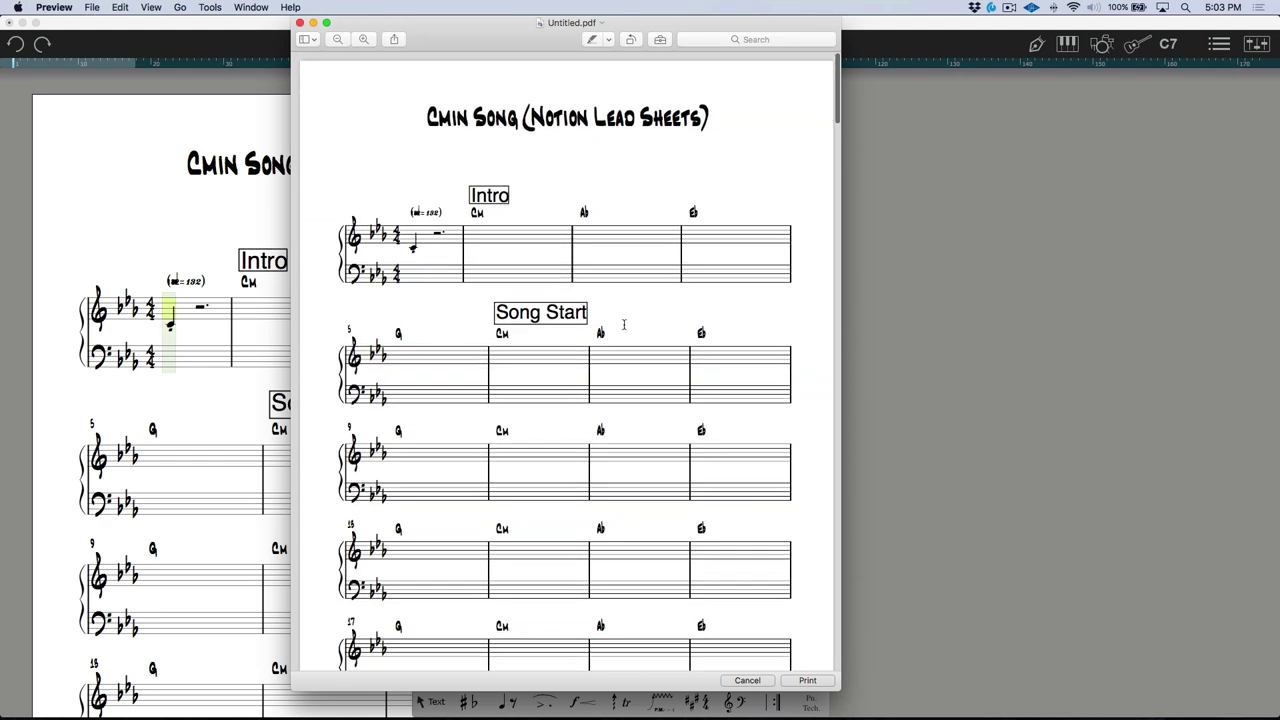
scroll(634, 323, down, 10)
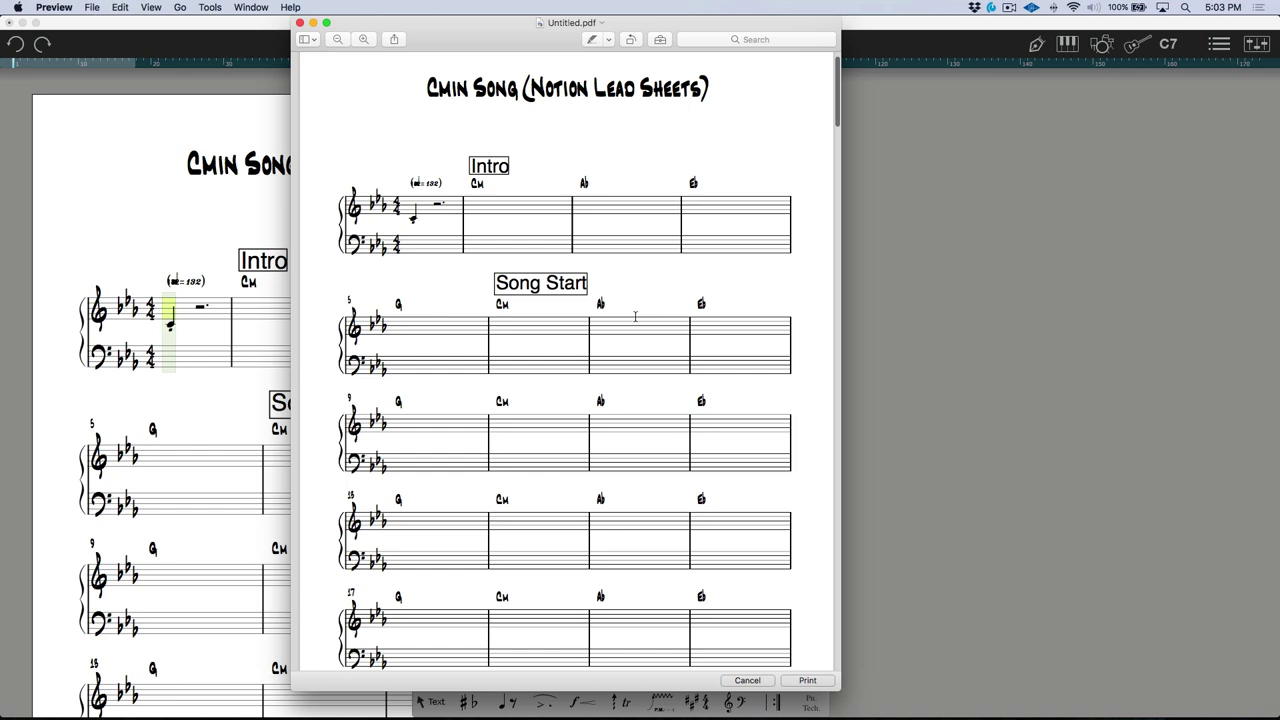
scroll(634, 317, up, 15)
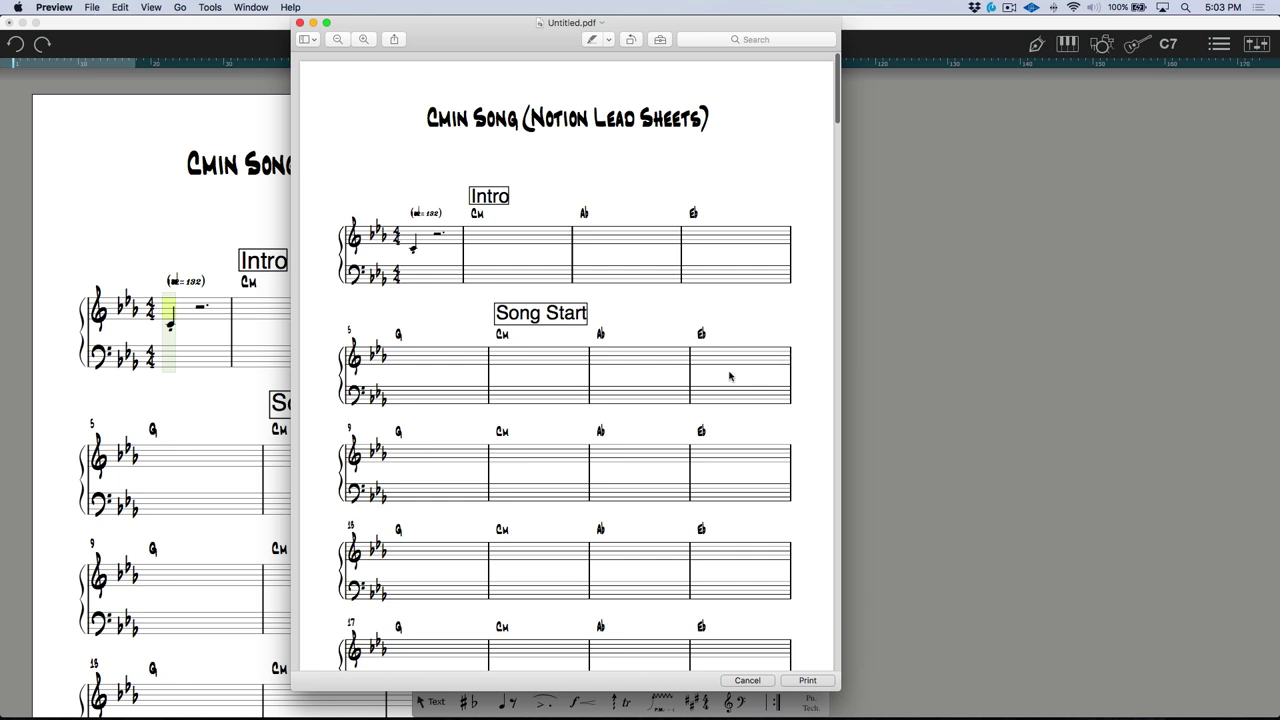
scroll(606, 360, down, 1)
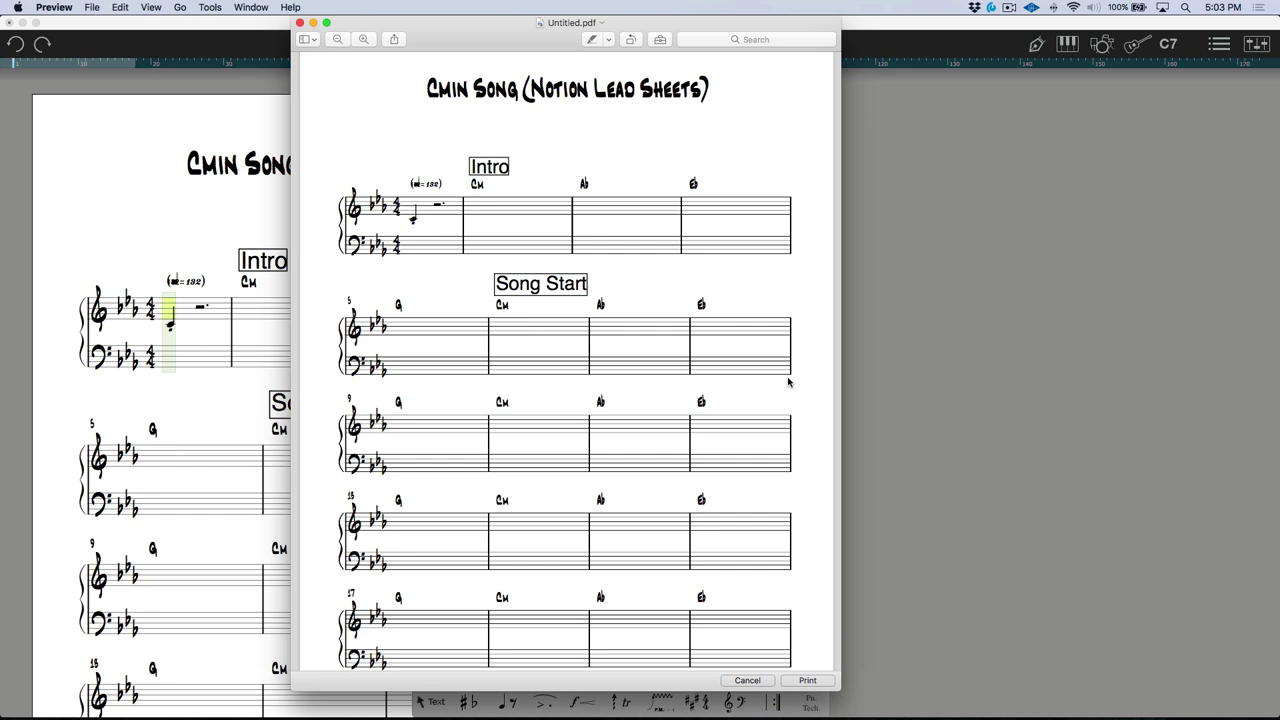
click(299, 22)
click(103, 22)
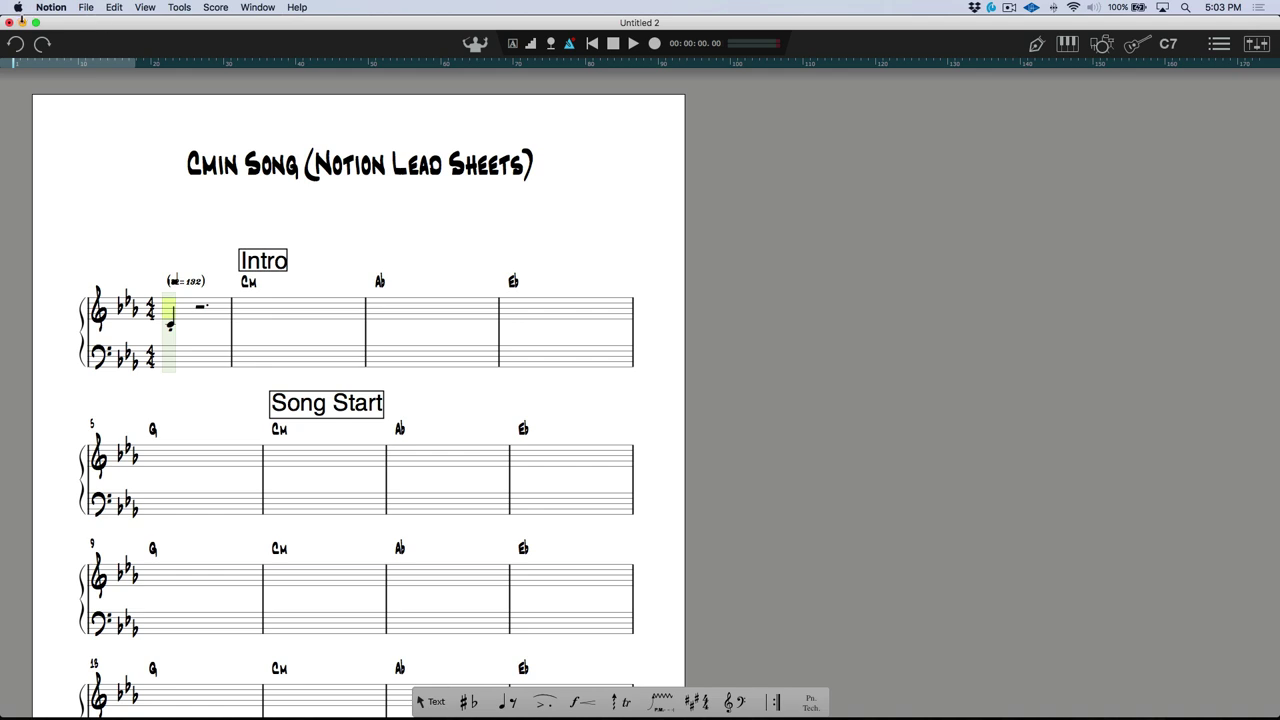
Close the Notion score without saving it
click(8, 24)
click(596, 100)
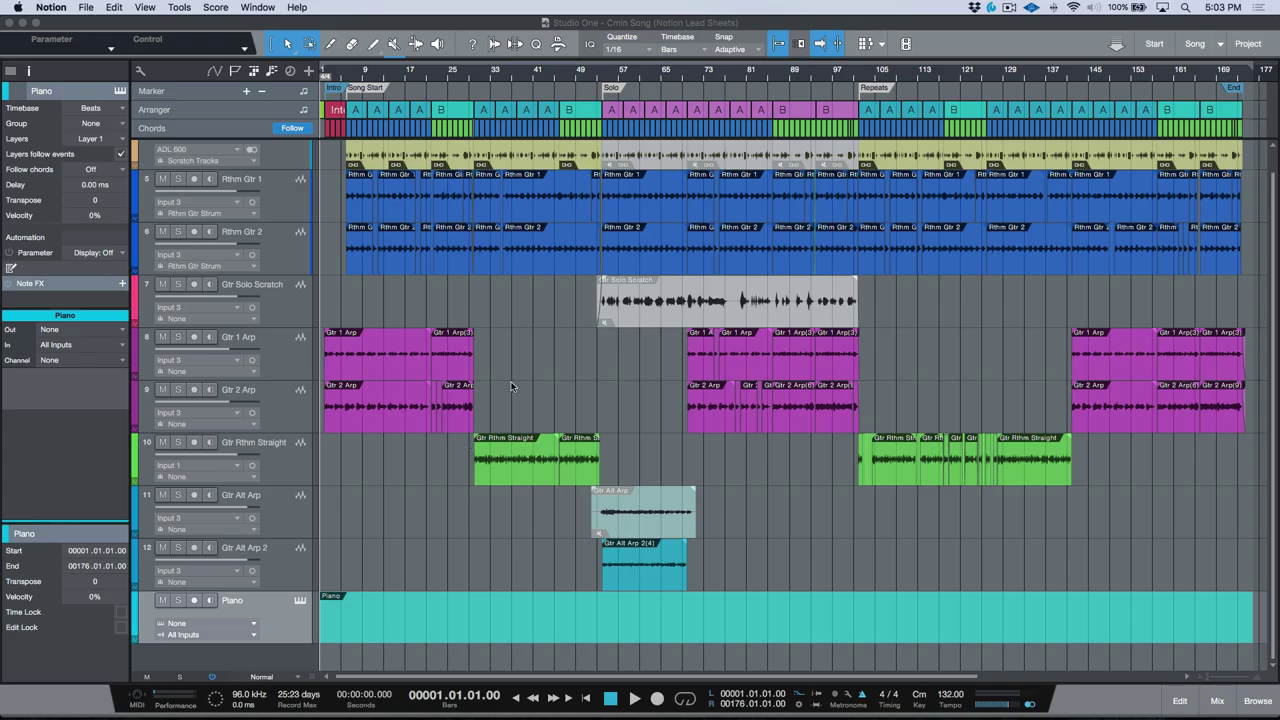
scroll(539, 399, up, 1)
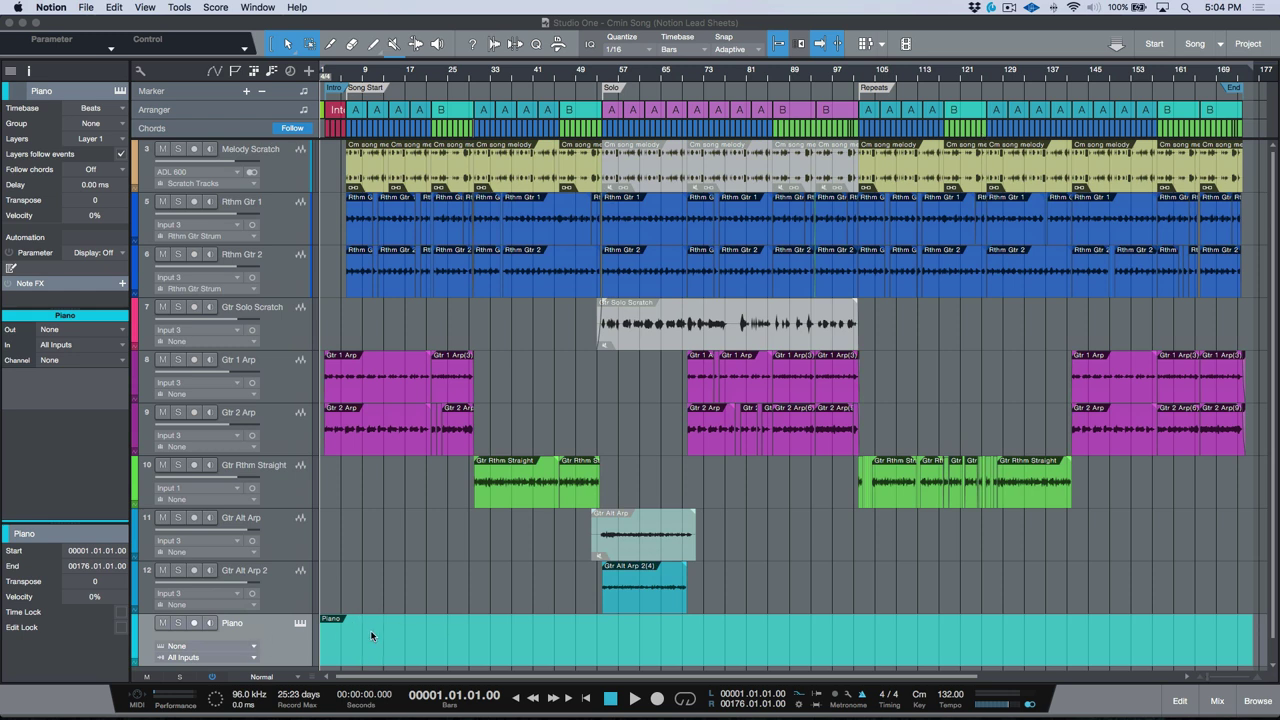
Load Presence's Acoustic Piano - Ballad preset onto the Piano track, then close the plugin and browser
click(1258, 700)
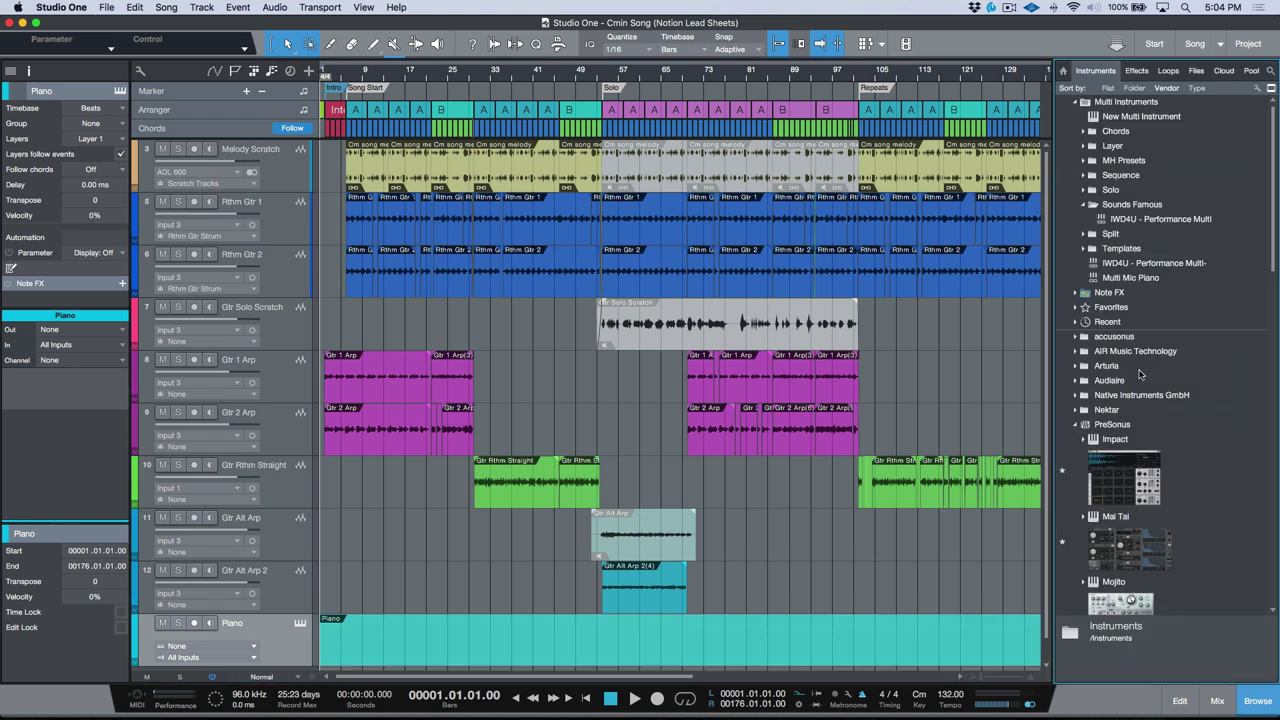
scroll(1153, 370, down, 15)
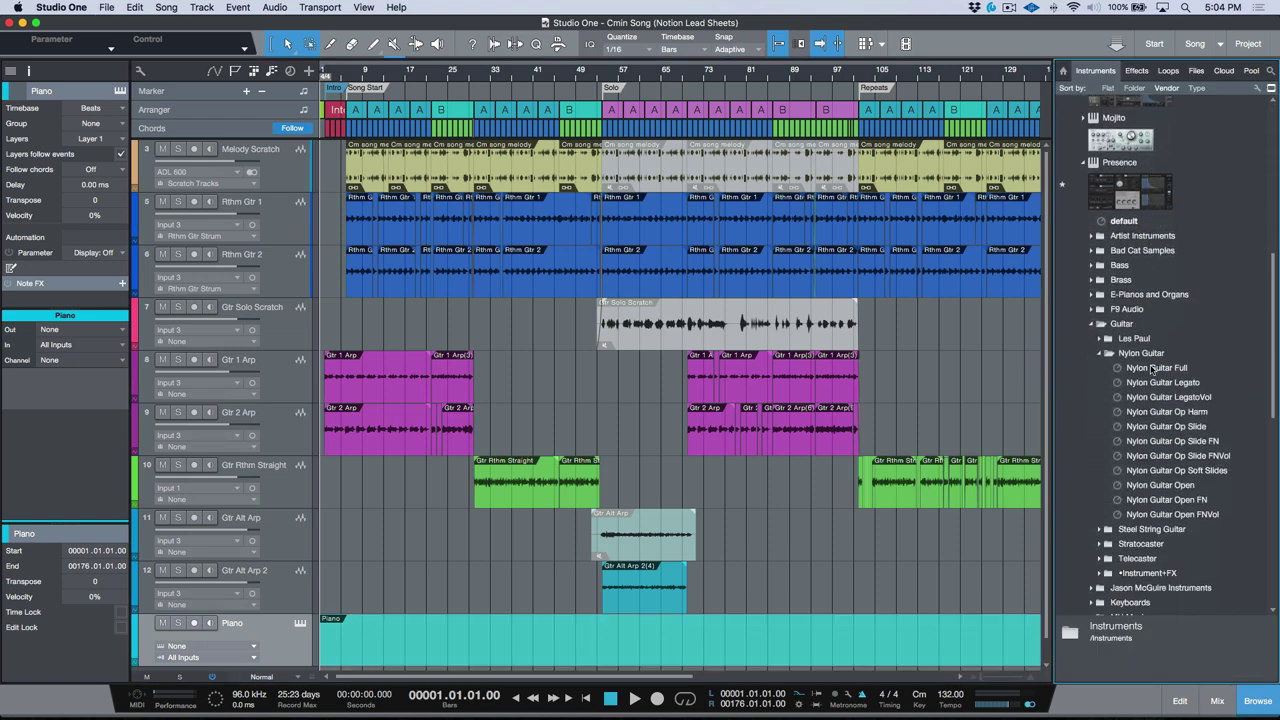
scroll(1152, 368, down, 6)
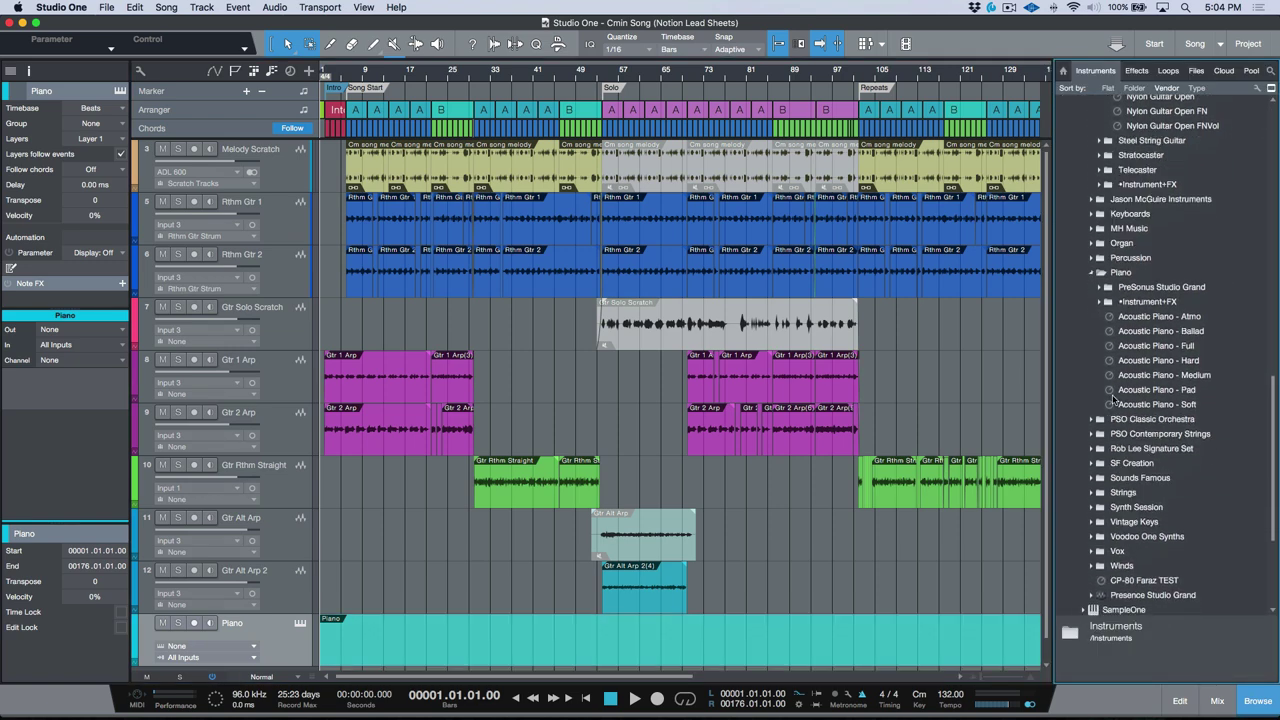
drag(1108, 321, 848, 627)
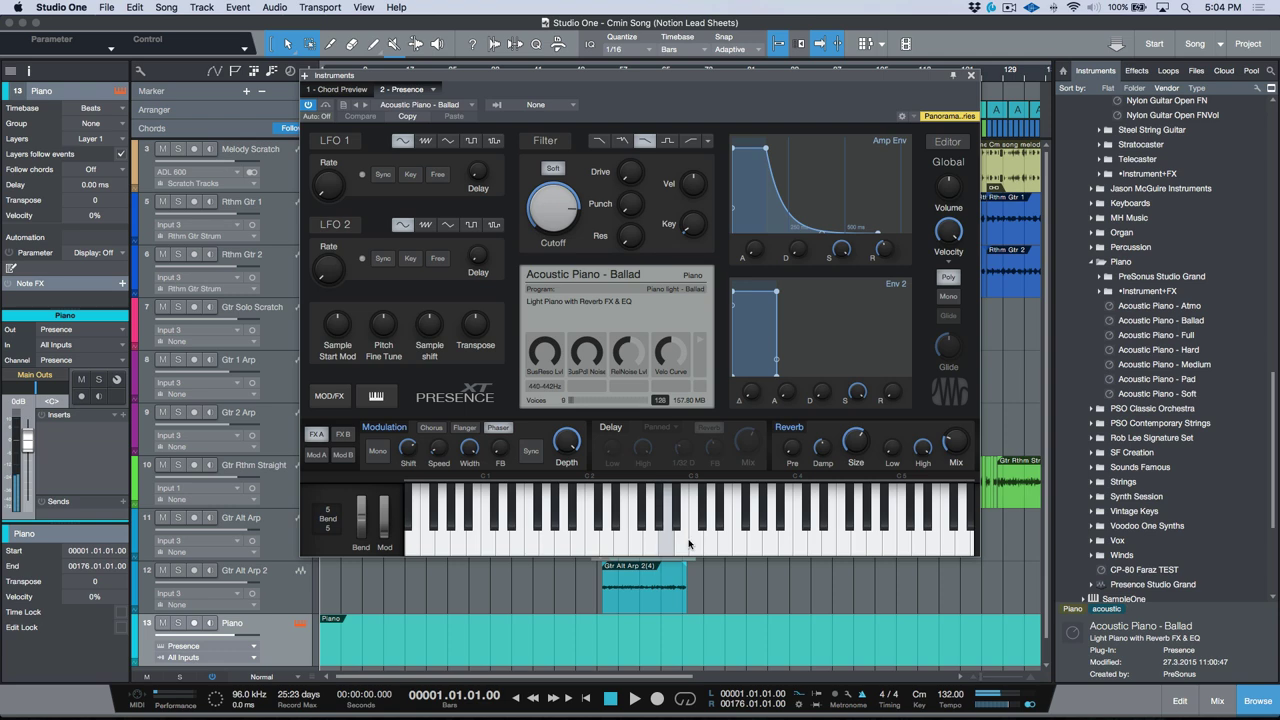
click(970, 75)
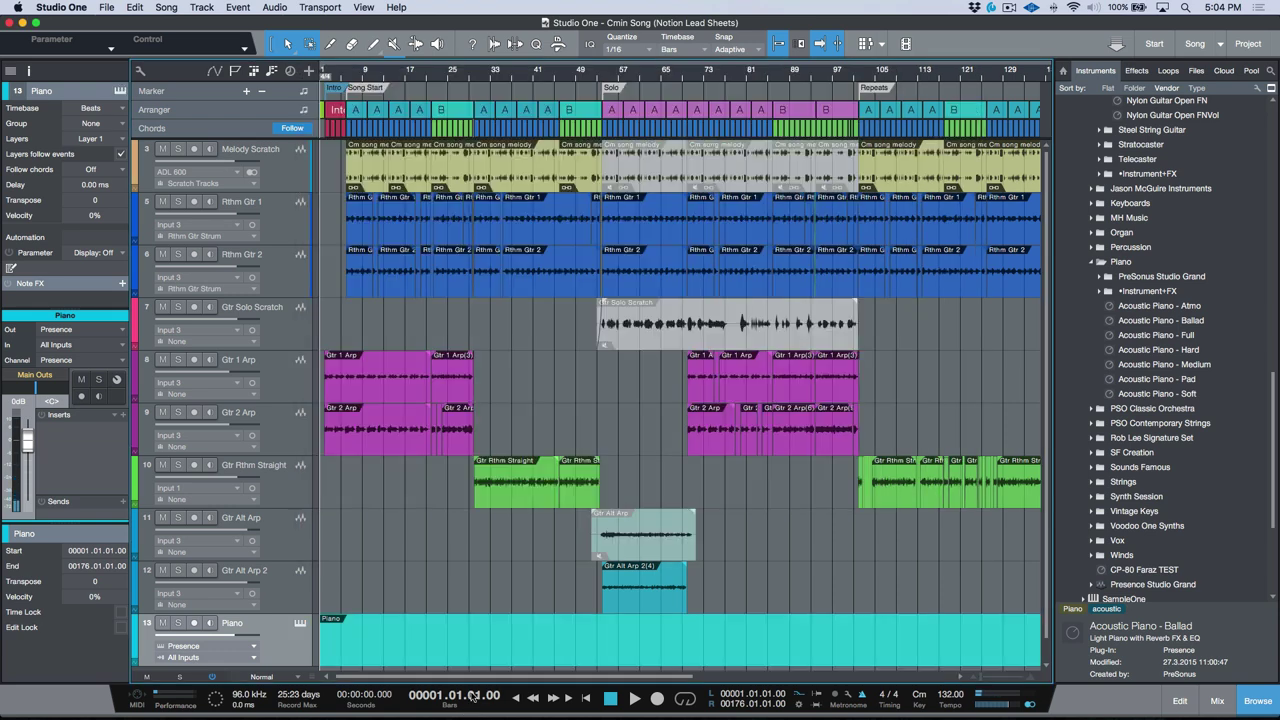
click(1258, 700)
Build a whole-bar C3–E3–G3 chord at bar 1 of the Piano part
double_click(538, 652)
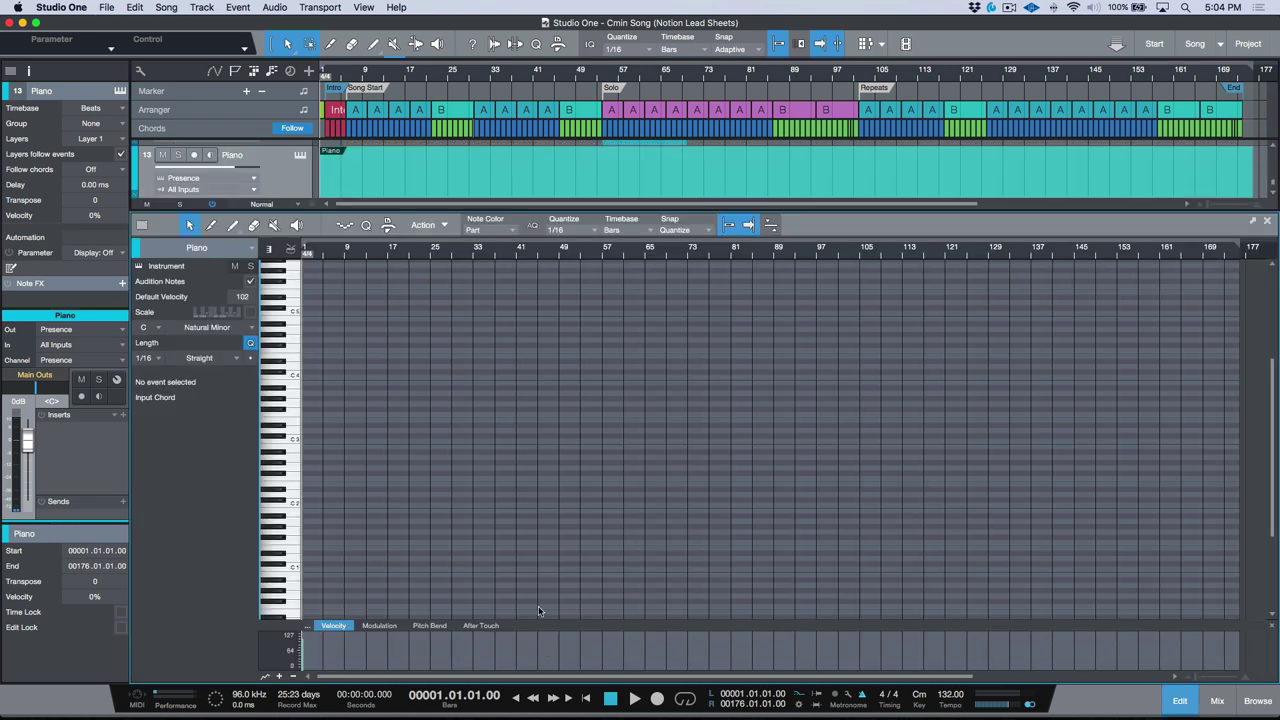
scroll(443, 471, up, 10)
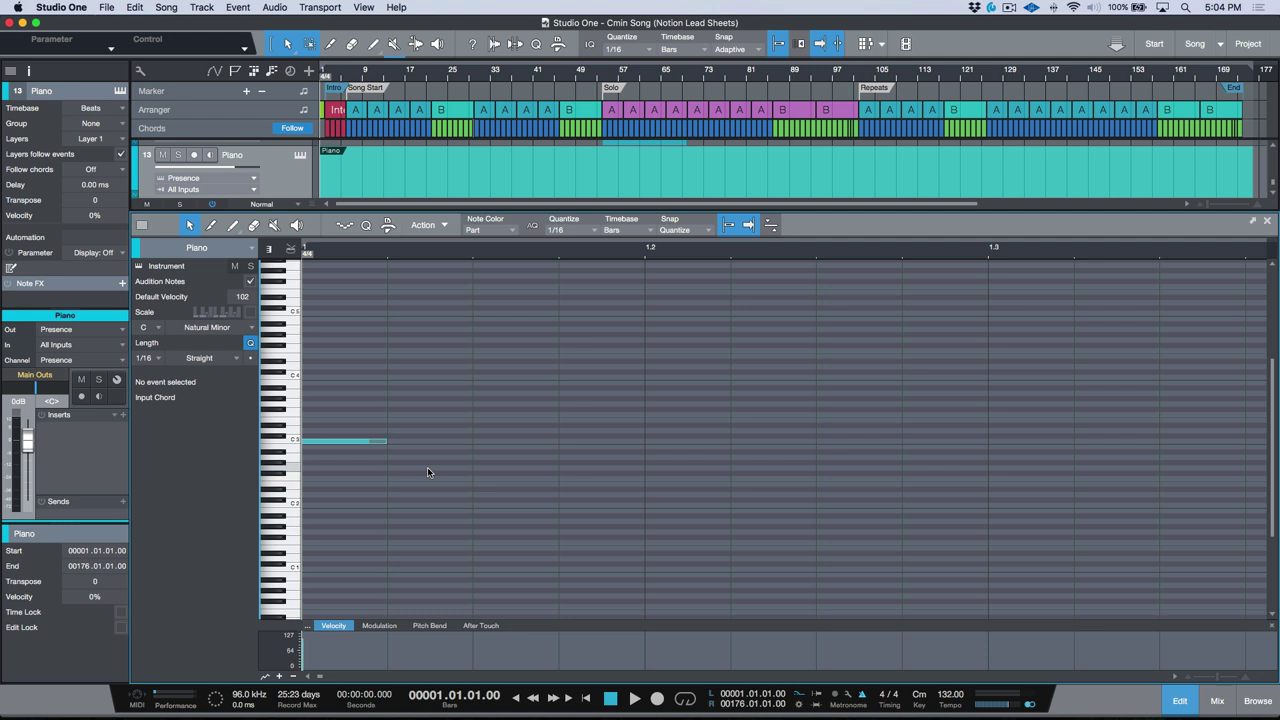
scroll(347, 433, down, 3)
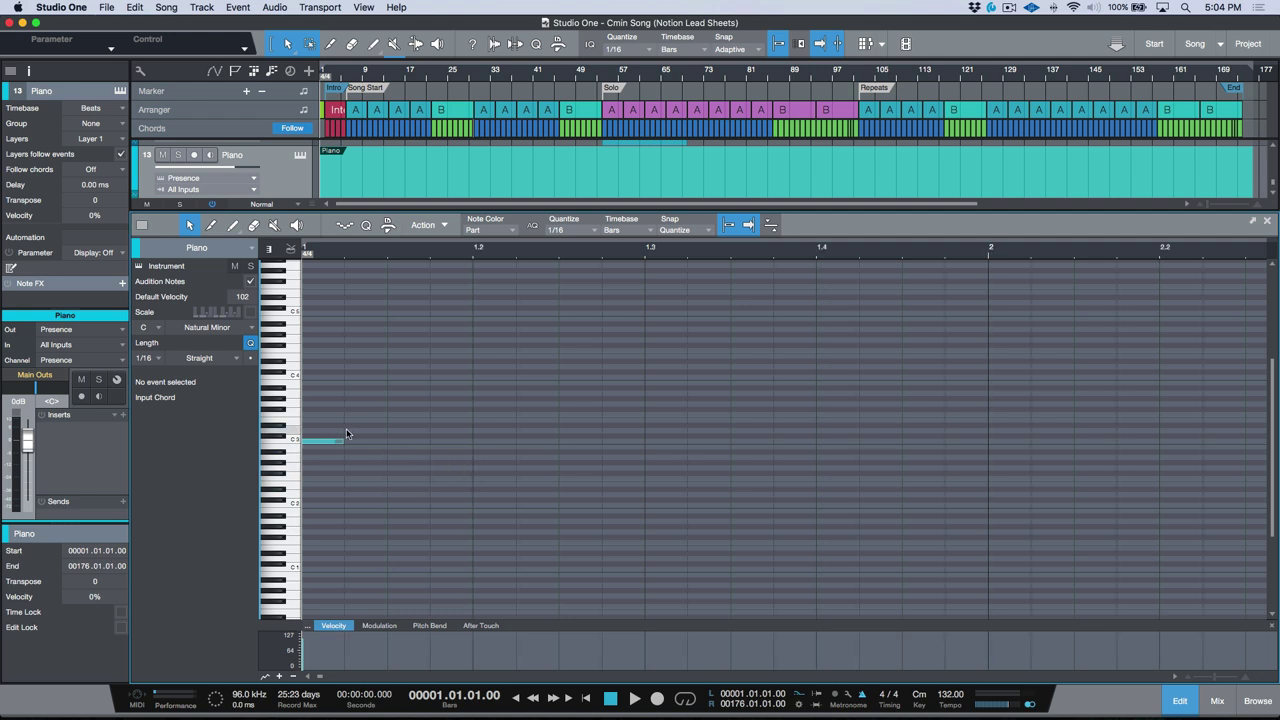
click(320, 442)
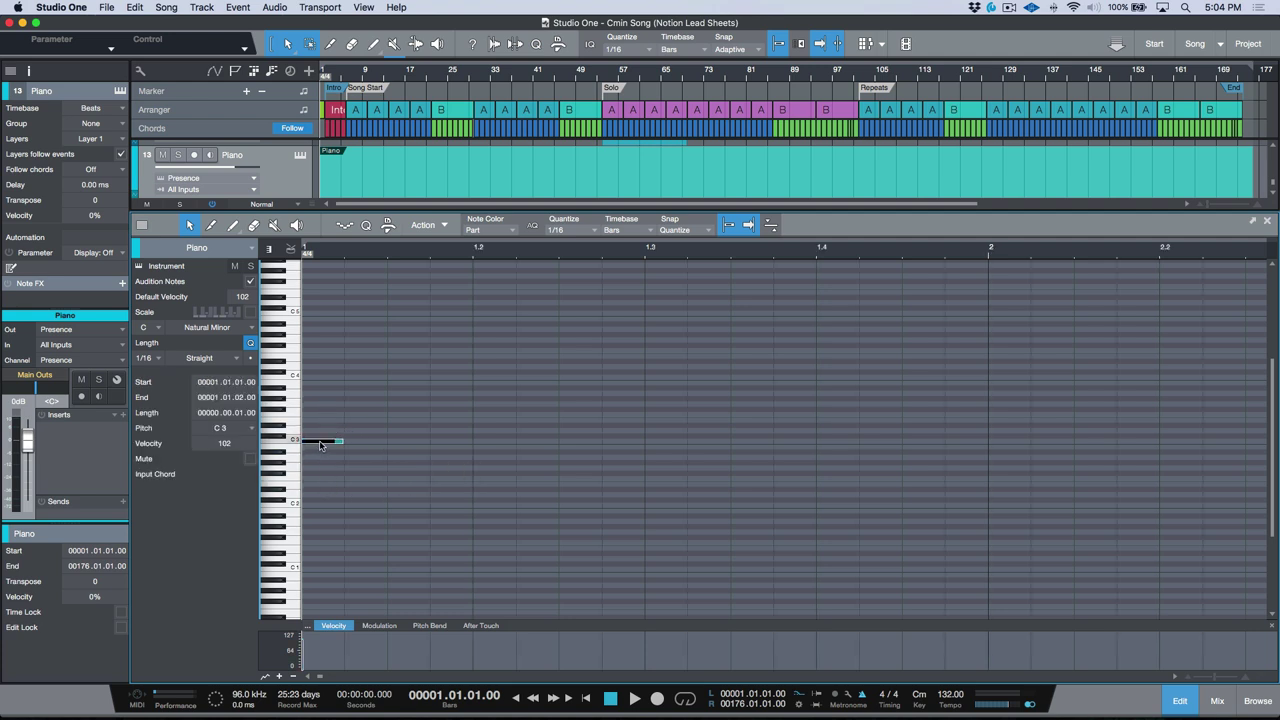
drag(320, 444, 323, 471)
click(326, 488)
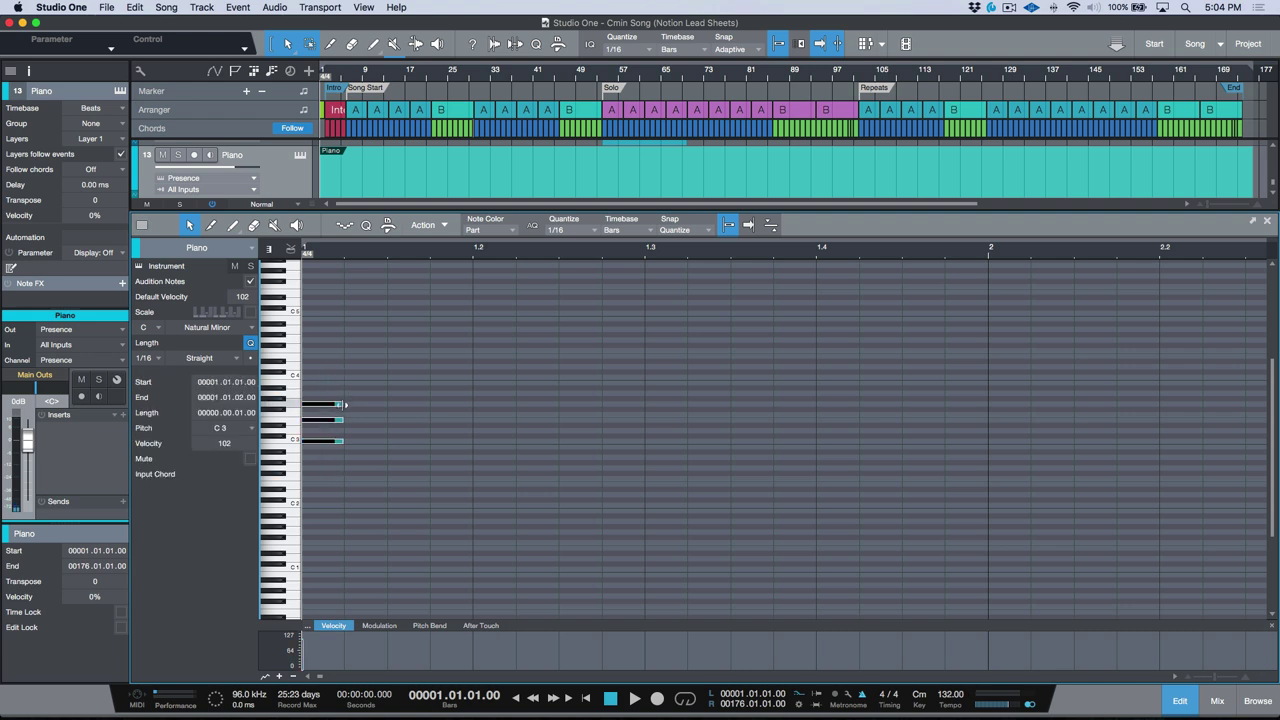
drag(343, 404, 961, 430)
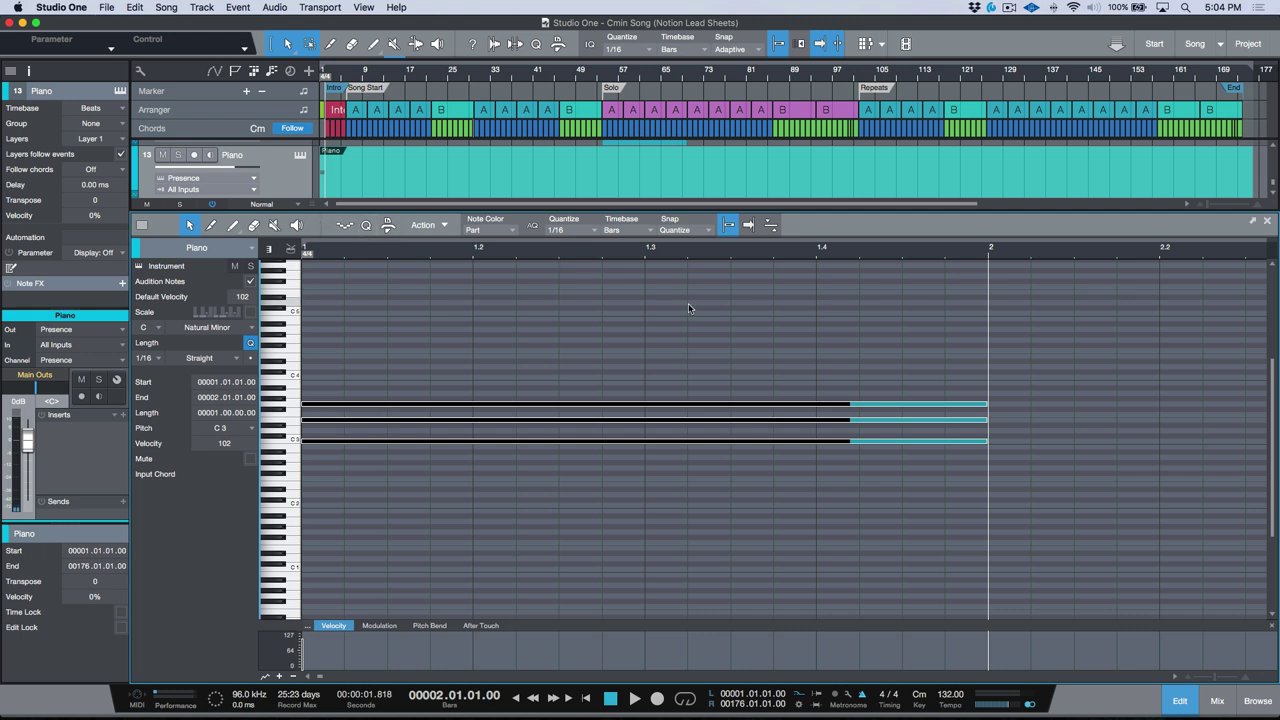
Duplicate the chord bar after bar through bar 175
key(d)
key(d)
key(d)
key(d)
key(d)
key(d)
key(d)
key(d)
key(d)
key(d)
key(d)
key(d)
key(d)
key(d)
key(d)
key(d)
key(d)
key(d)
key(d)
key(d)
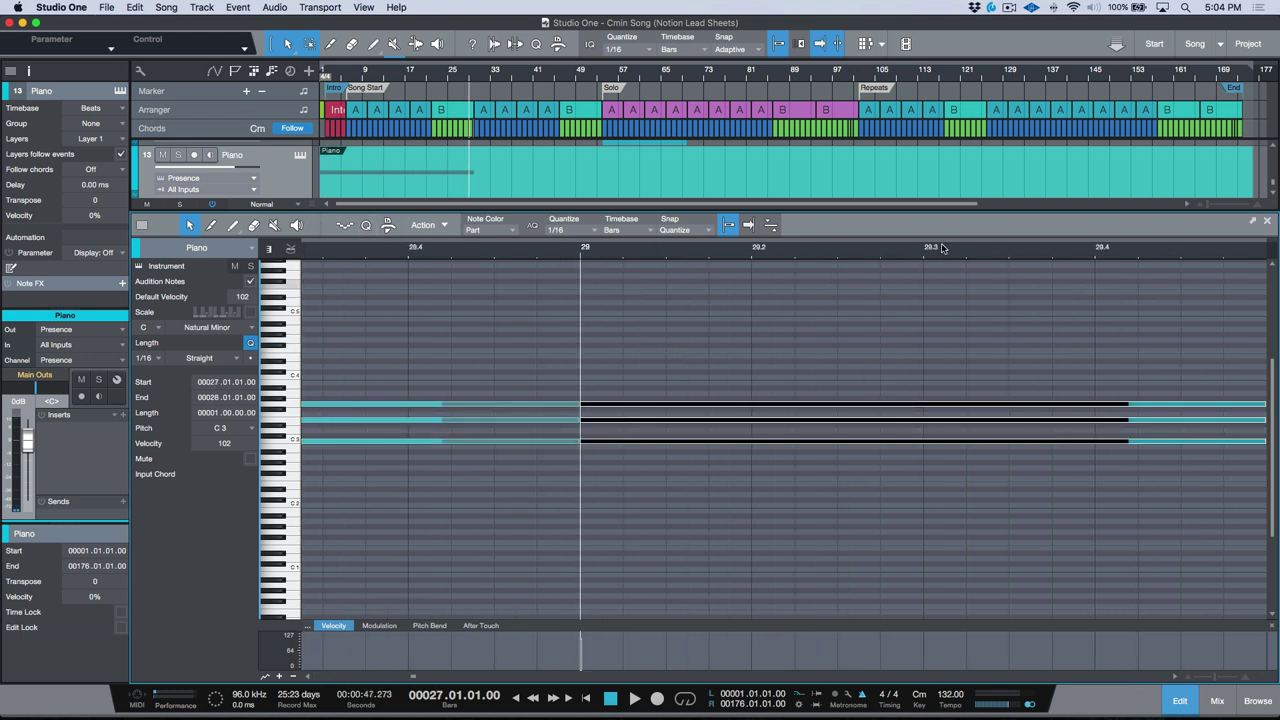
key(d)
key(d)
key(d)
key(d)
key(d)
key(d)
key(d)
key(d)
key(d)
key(d)
key(d)
key(d)
key(d)
key(d)
key(d)
key(d)
key(d)
key(d)
key(d)
key(d)
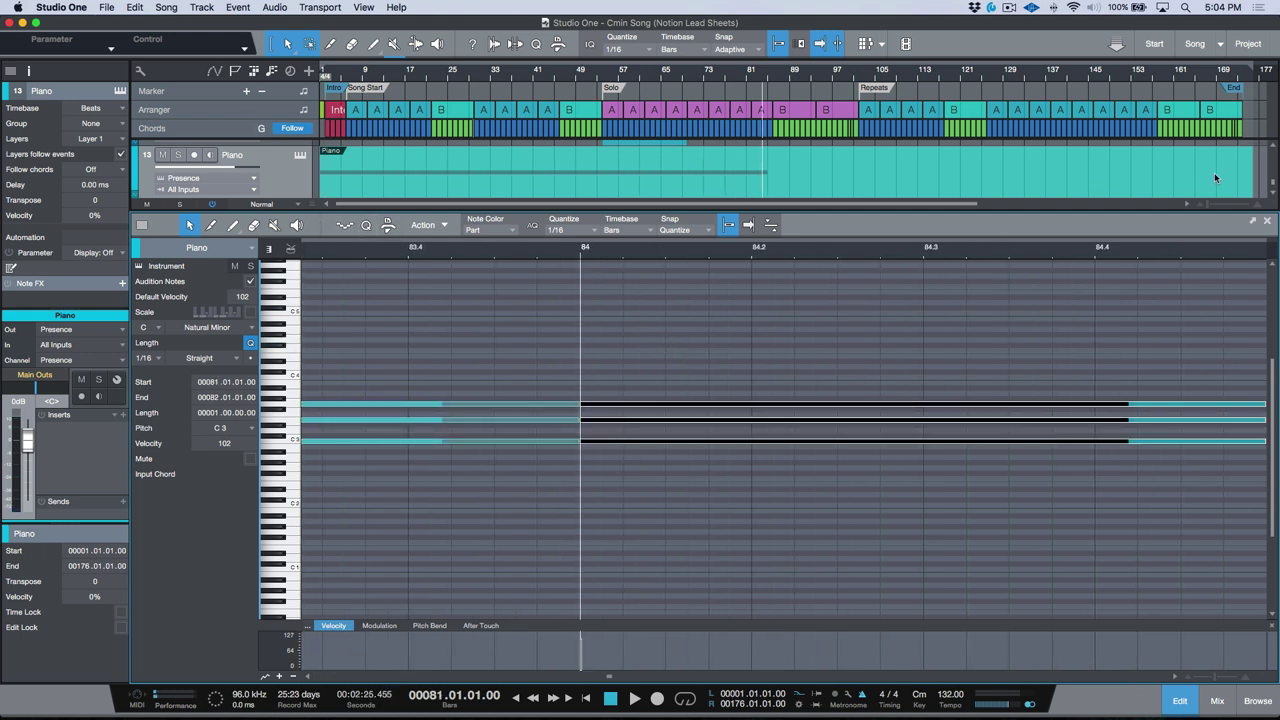
key(d)
key(d)
key(d)
key(d)
key(d)
key(d)
key(d)
key(d)
key(d)
key(d)
key(d)
key(d)
key(d)
key(d)
key(d)
key(d)
key(d)
key(d)
key(d)
key(d)
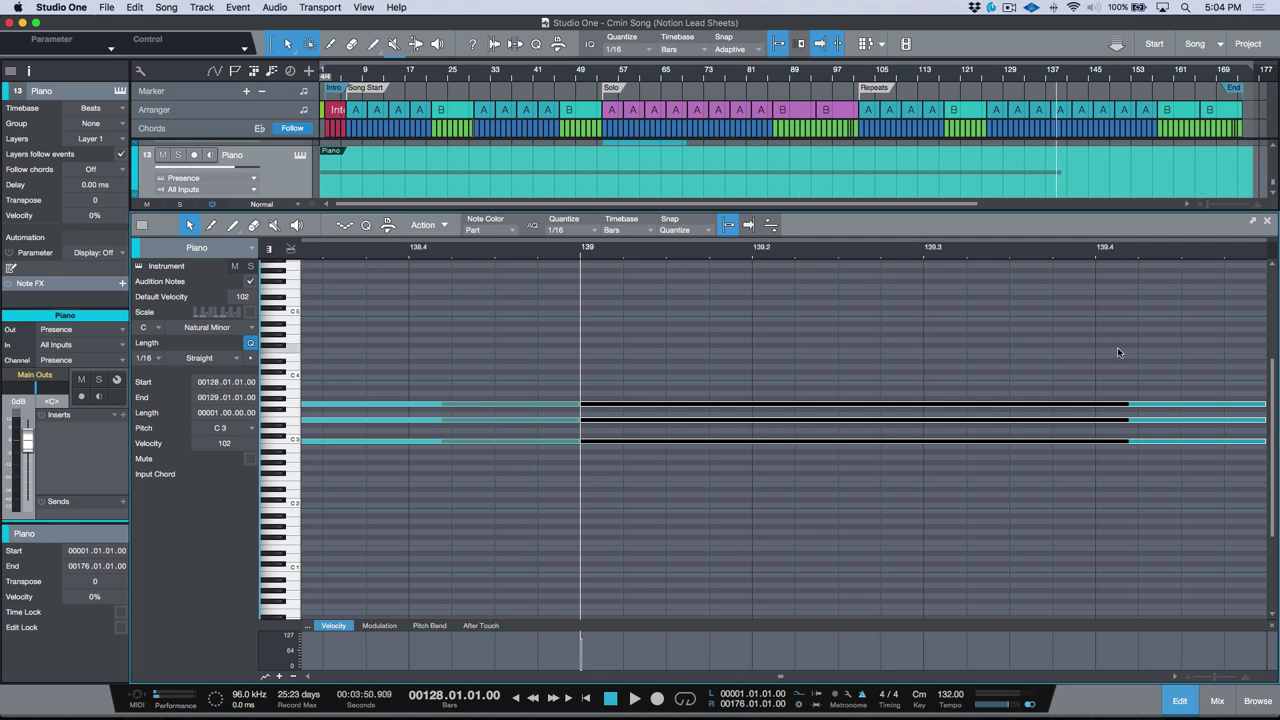
key(d)
key(d)
key(d)
key(d)
key(d)
key(d)
key(d)
key(d)
key(d)
key(d)
key(d)
key(d)
key(d)
key(d)
key(d)
key(d)
key(d)
key(d)
key(d)
key(d)
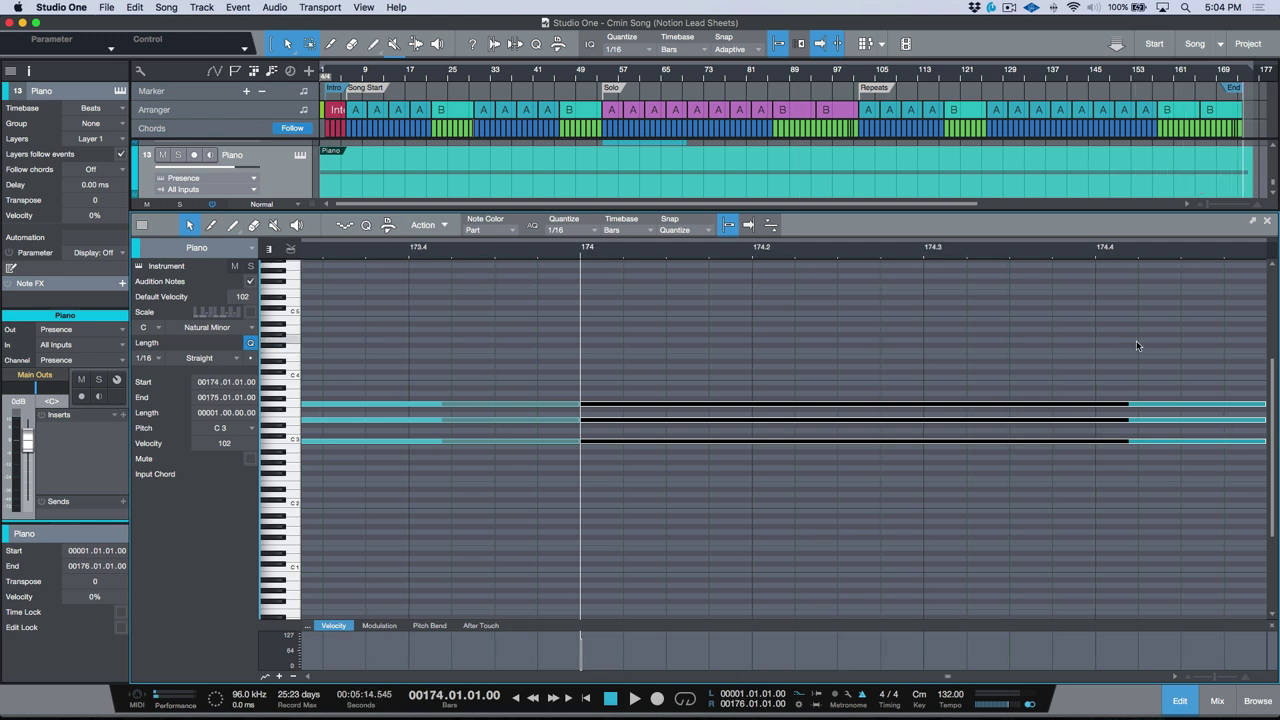
key(d)
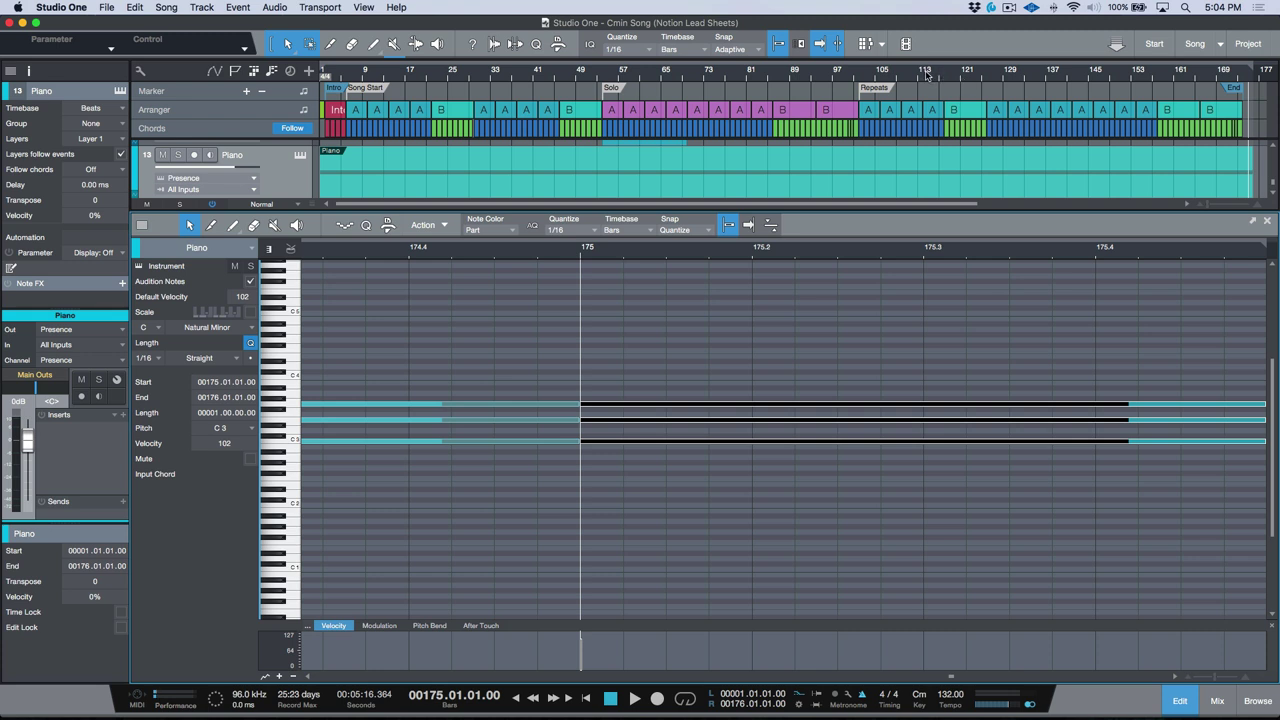
drag(926, 75, 917, 99)
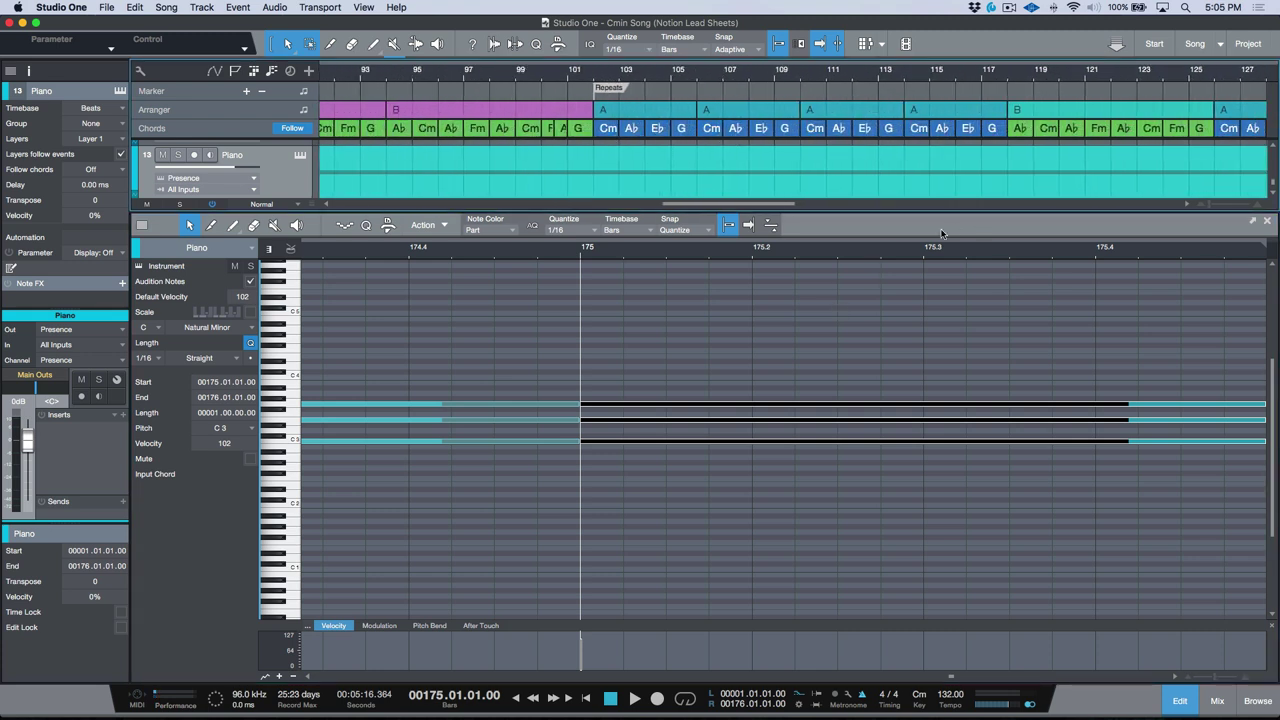
Close the note editor, zoom out, and set the Piano track's Follow Chords to Parallel
click(1267, 220)
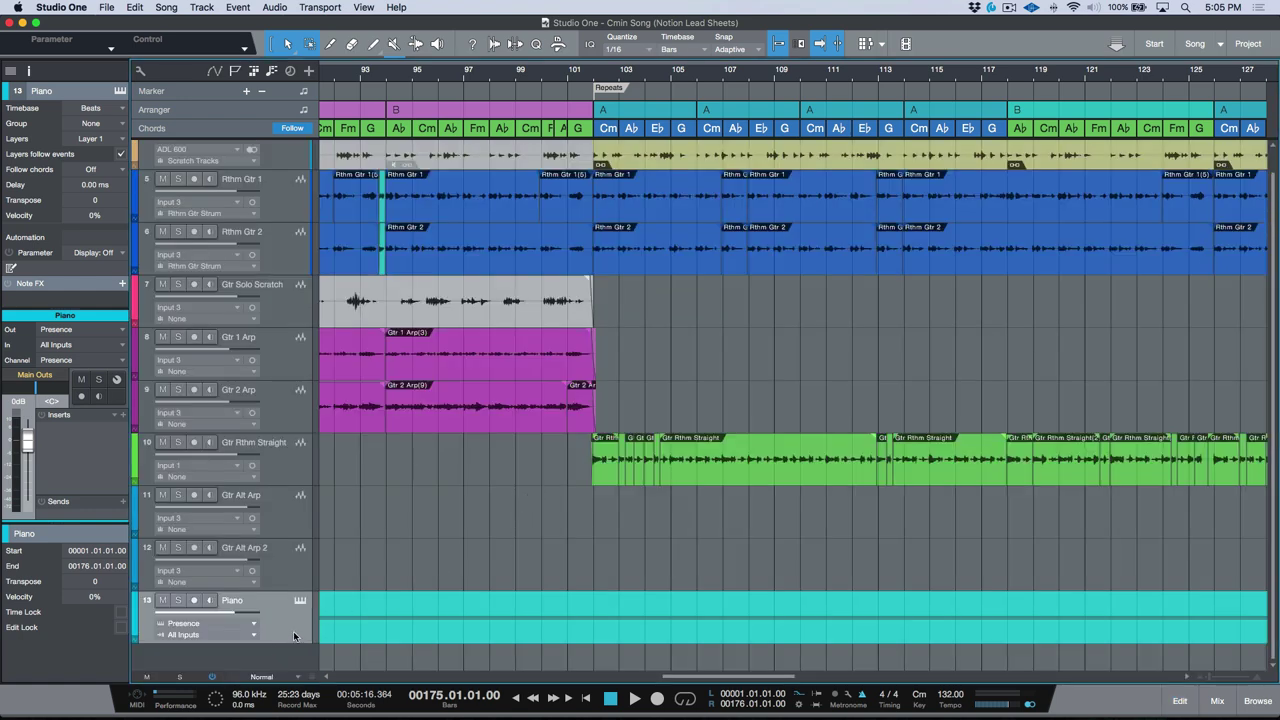
key(shift+f)
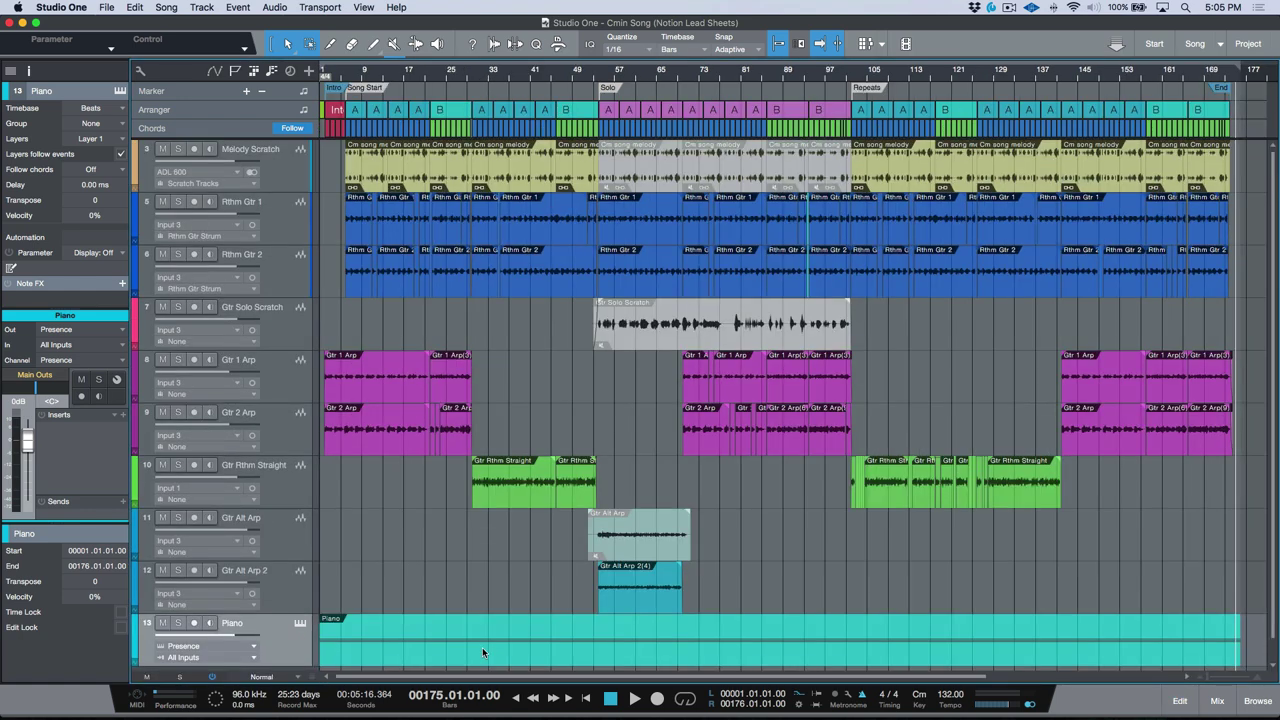
click(28, 71)
click(28, 71)
click(120, 169)
click(110, 202)
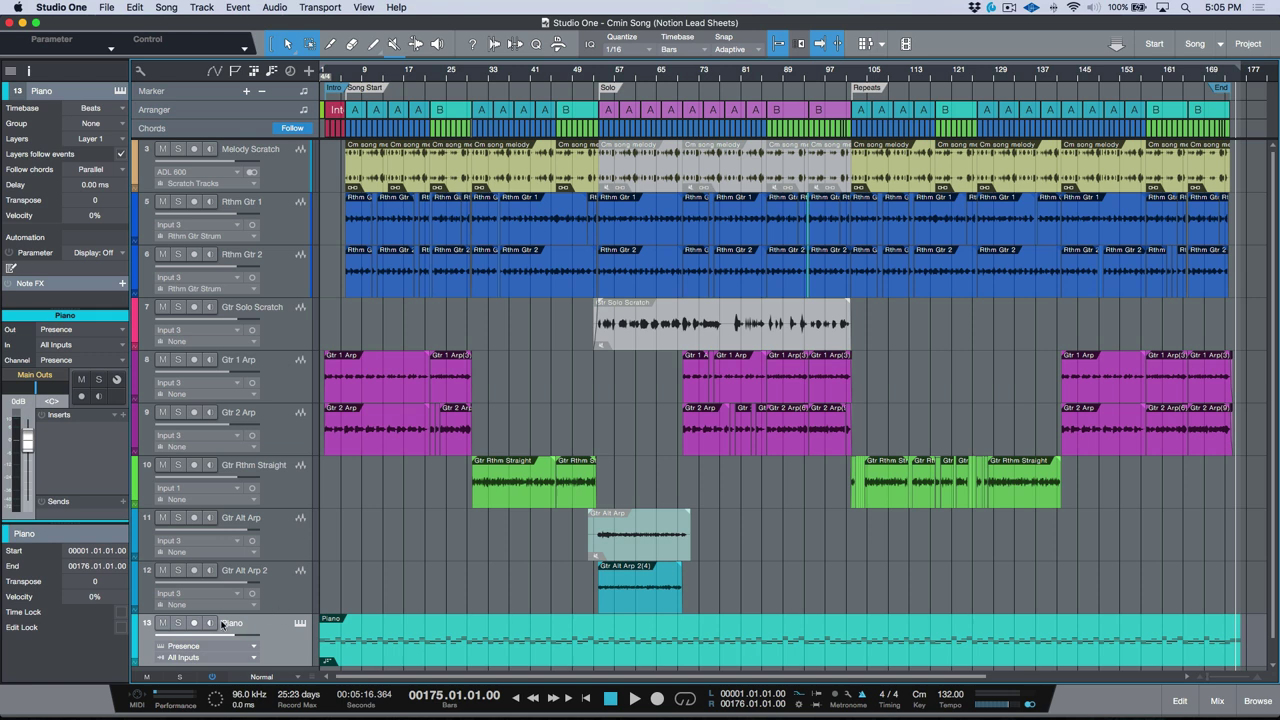
Solo the Piano track and play from the start, toggling chord-track following off and on
click(178, 623)
key(Home)
key(space)
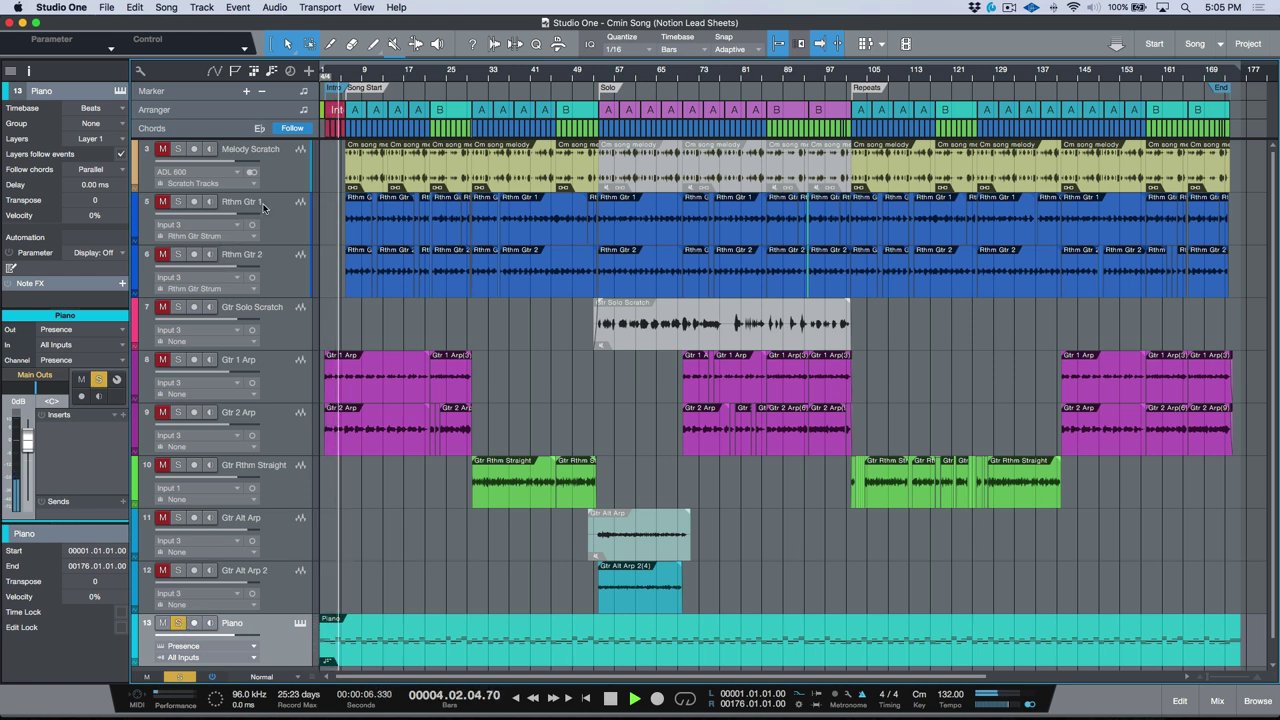
click(292, 129)
click(292, 129)
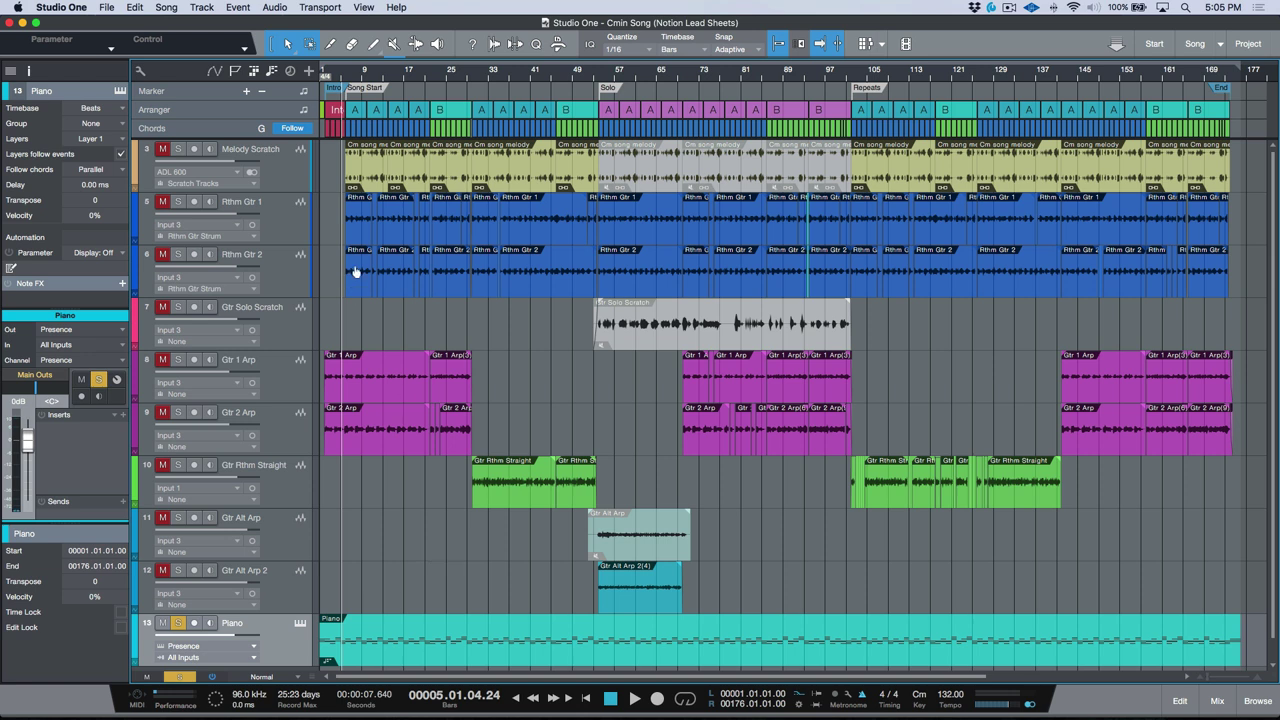
Freeze the chord-followed pitches into the Piano part's notes and close the note editor
double_click(385, 653)
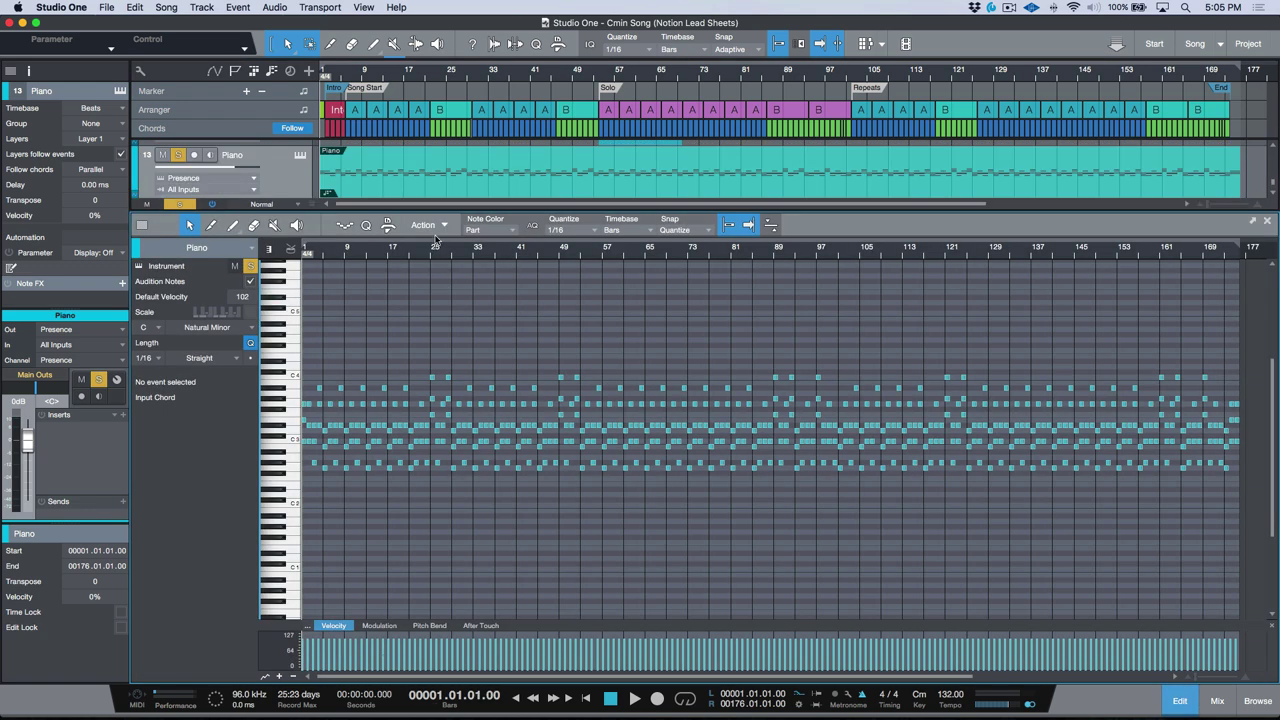
click(438, 226)
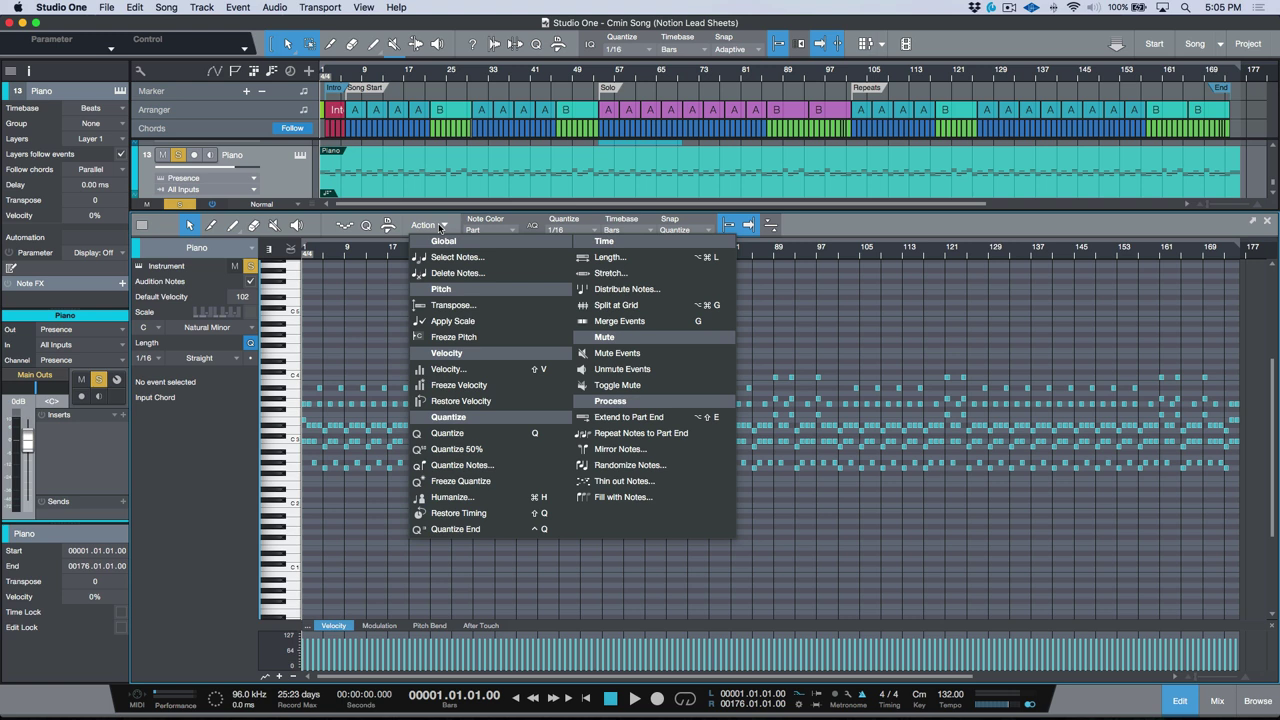
click(458, 334)
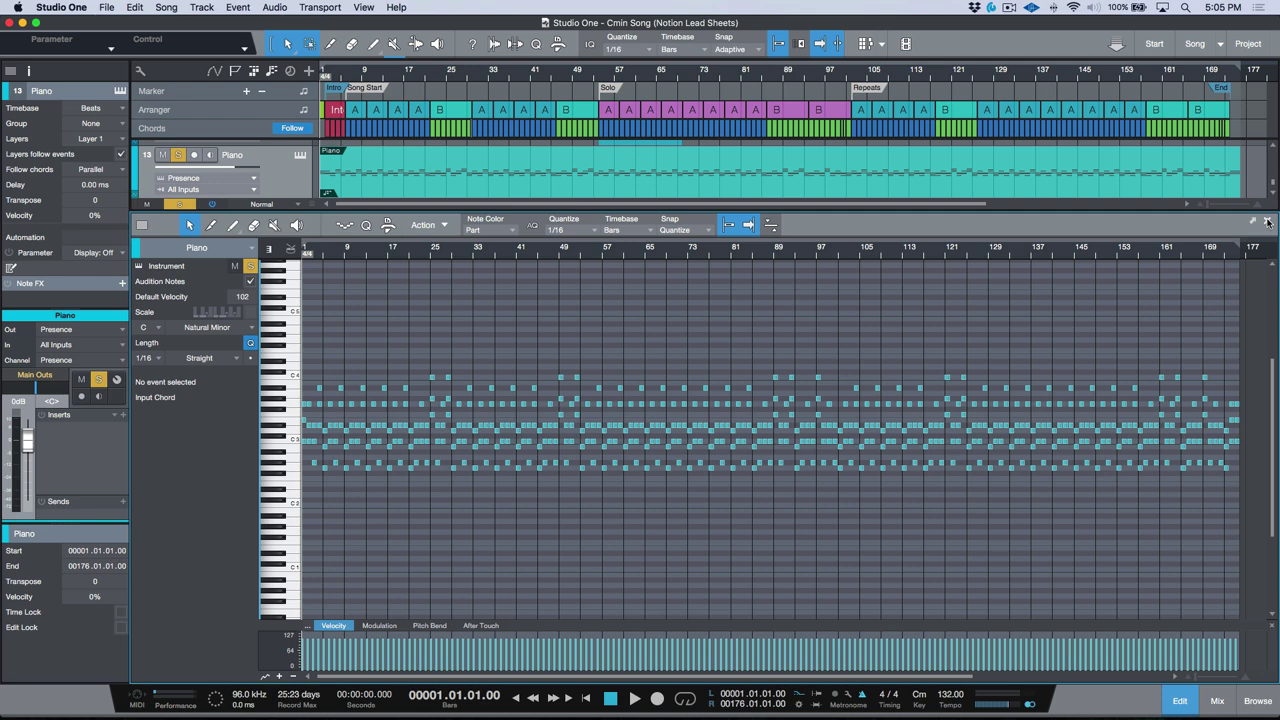
click(1266, 222)
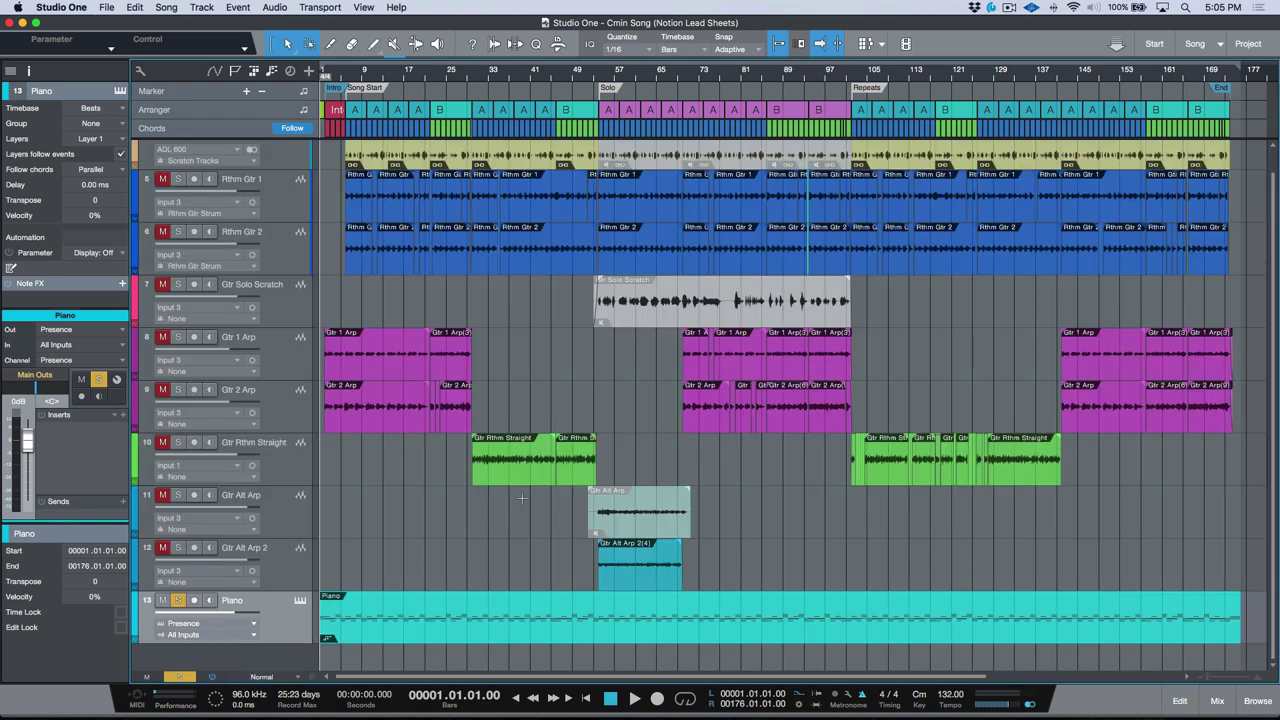
Set the Piano track's Follow Chords to Off and select the Cm song melody event
click(291, 130)
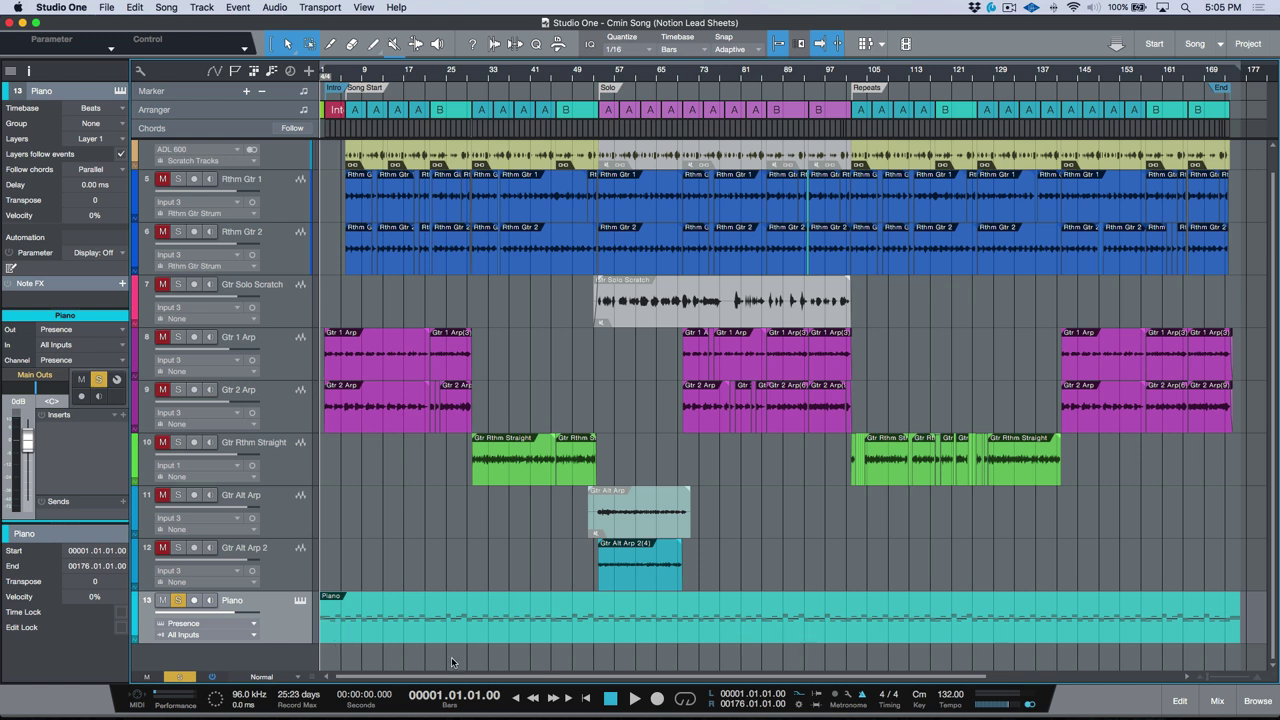
click(119, 170)
click(112, 186)
click(292, 129)
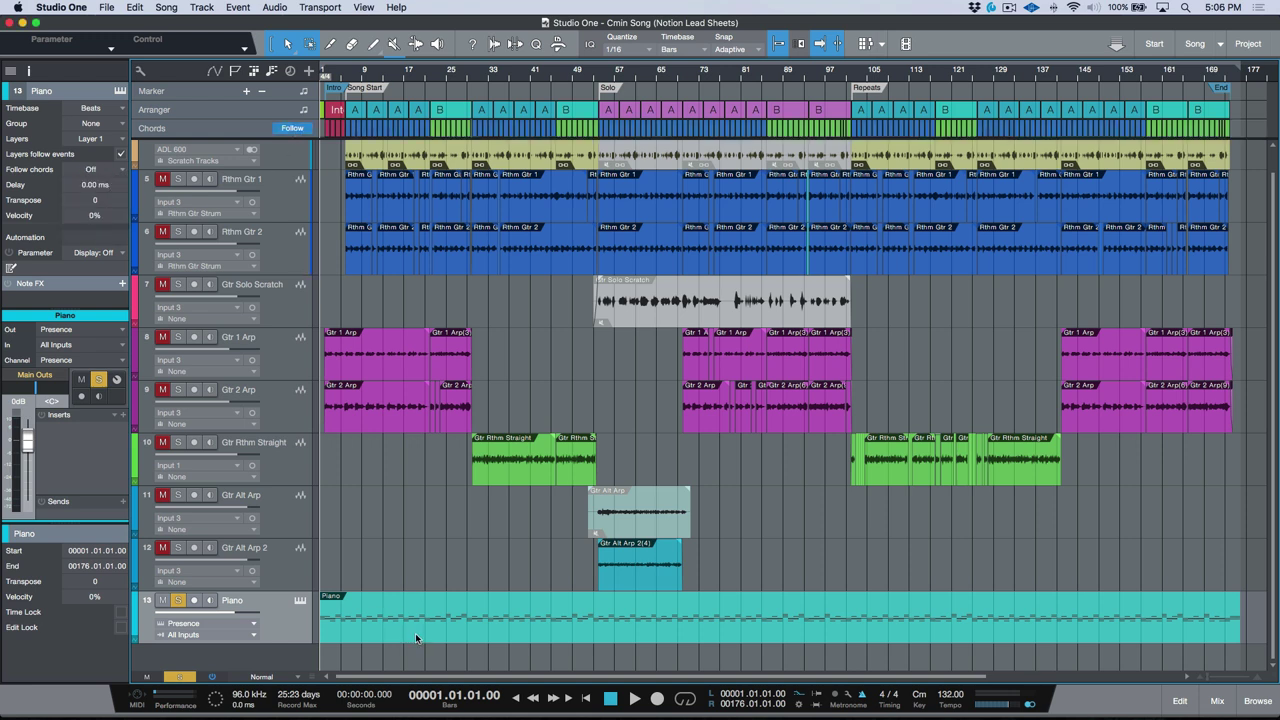
scroll(465, 467, up, 1)
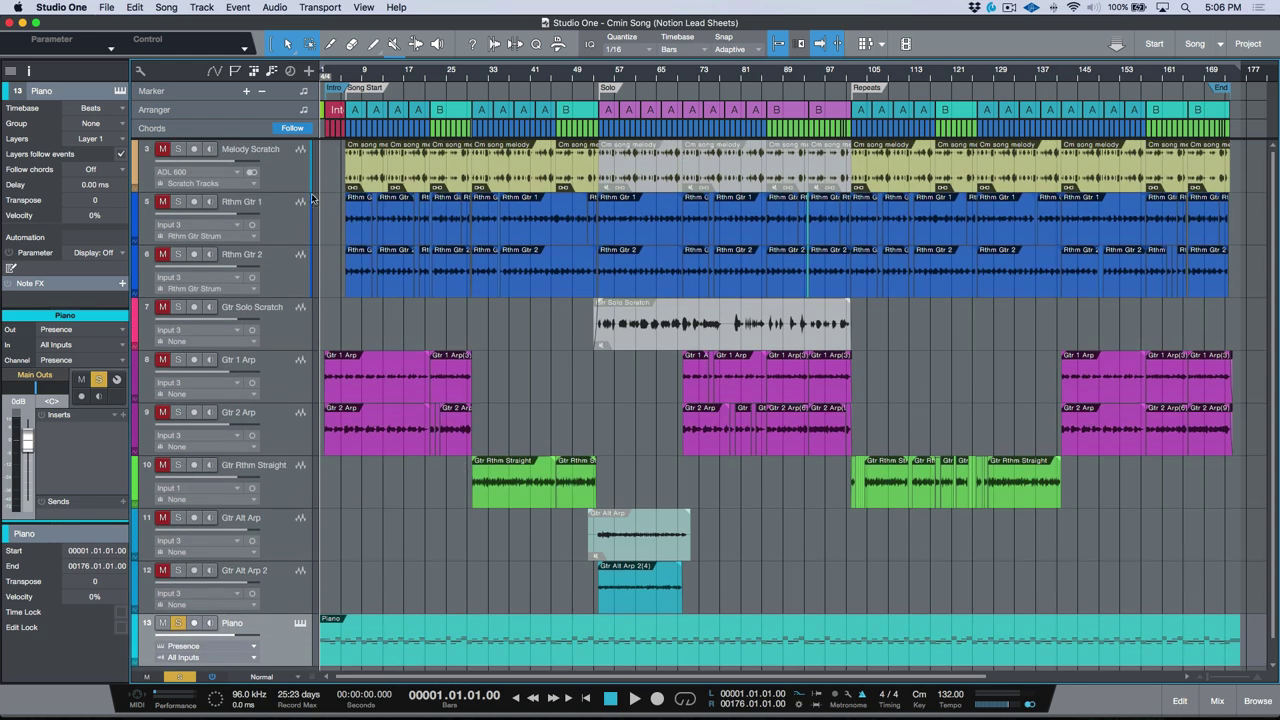
click(366, 191)
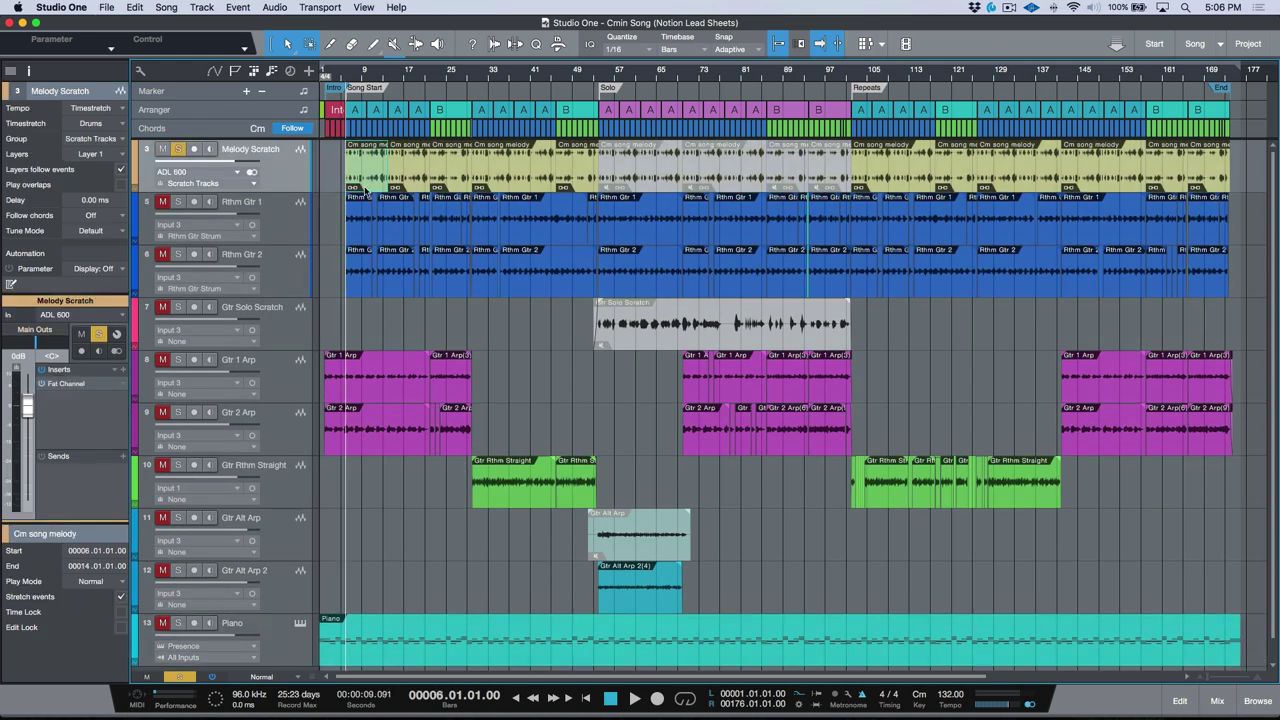
Split and re-merge the melody event, bounce it to Mixdown(3), and open it in Melodyne
key(z)
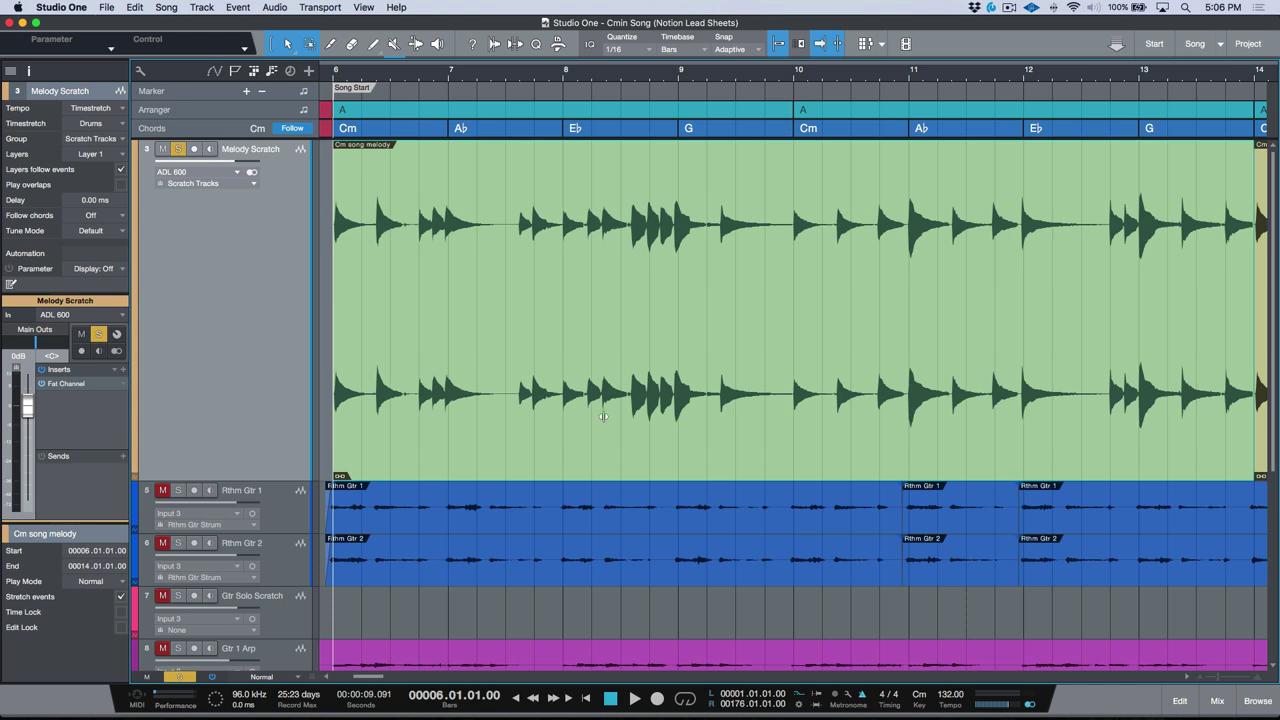
key(q)
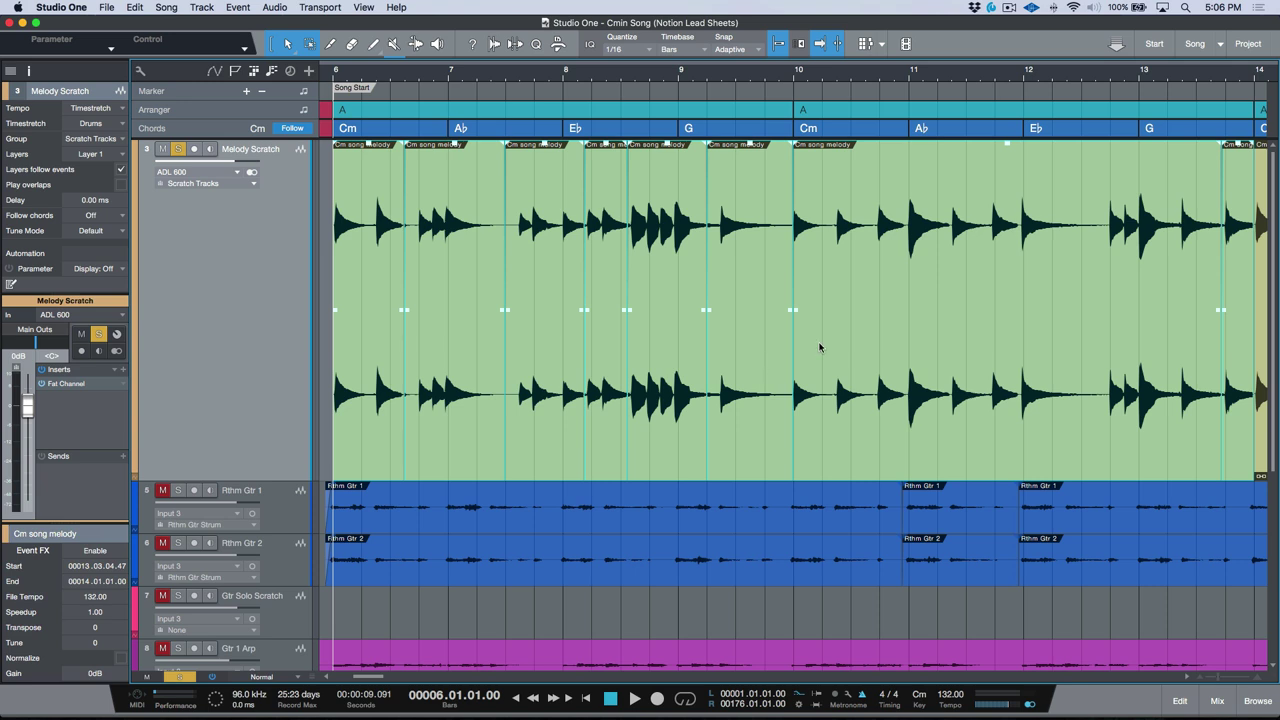
key(g)
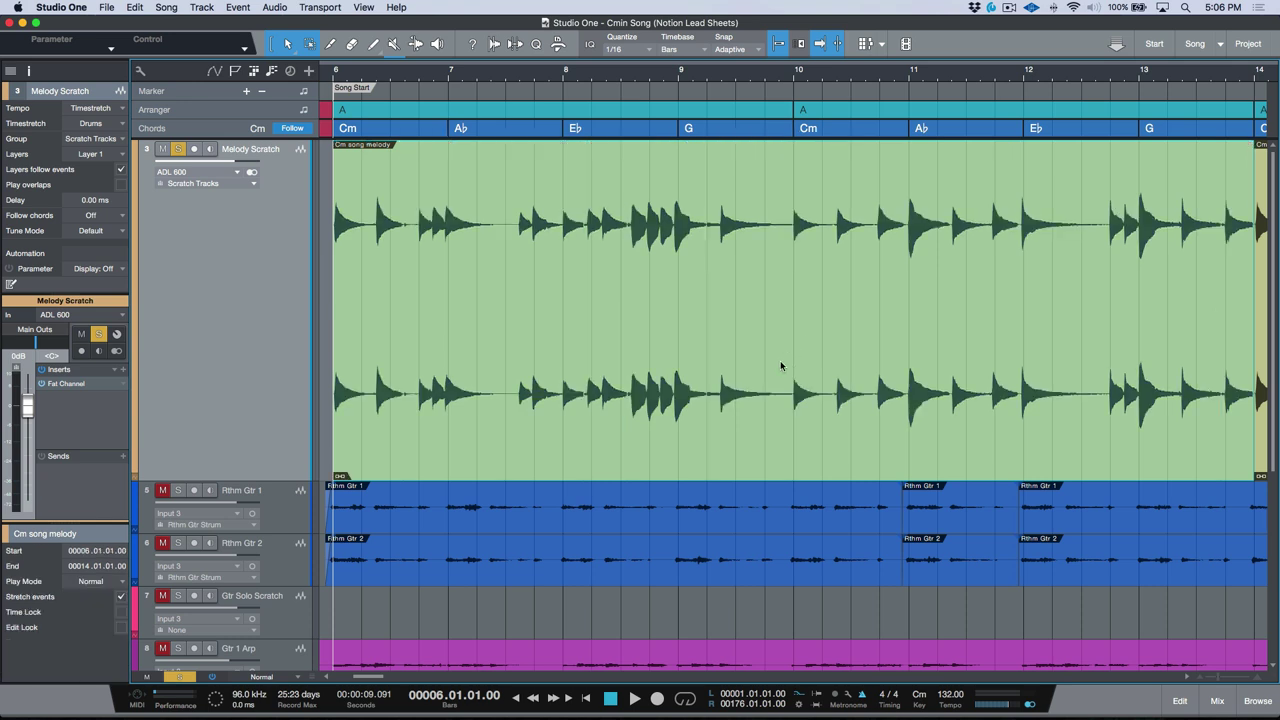
key(super+b)
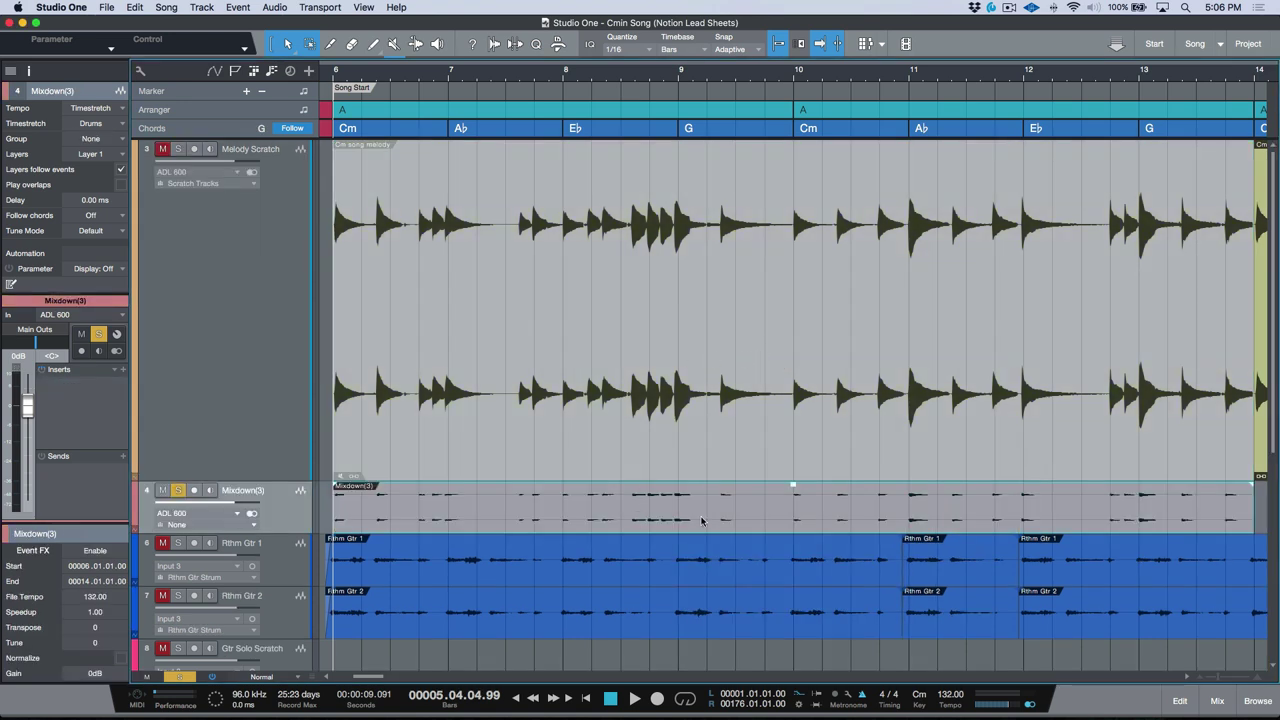
key(super+m)
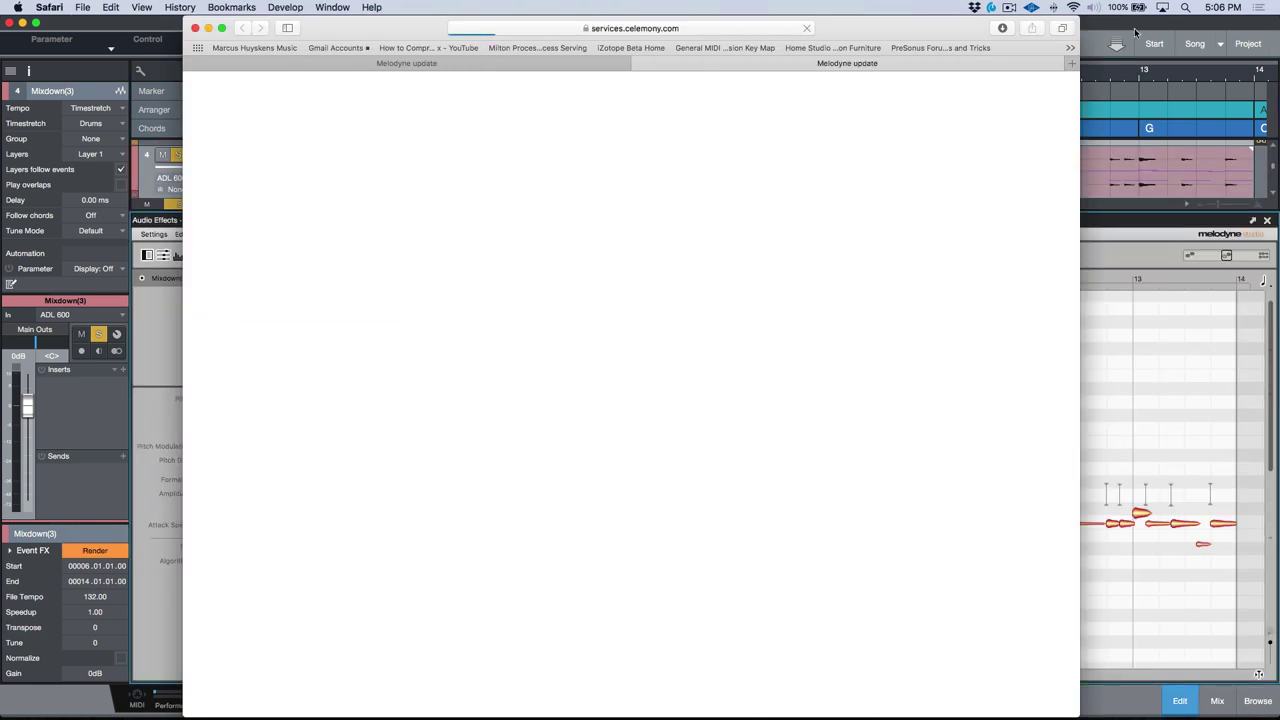
Re-detect the Mixdown(3) audio with Melodyne's Melodic algorithm and play it back
key(super+Tab)
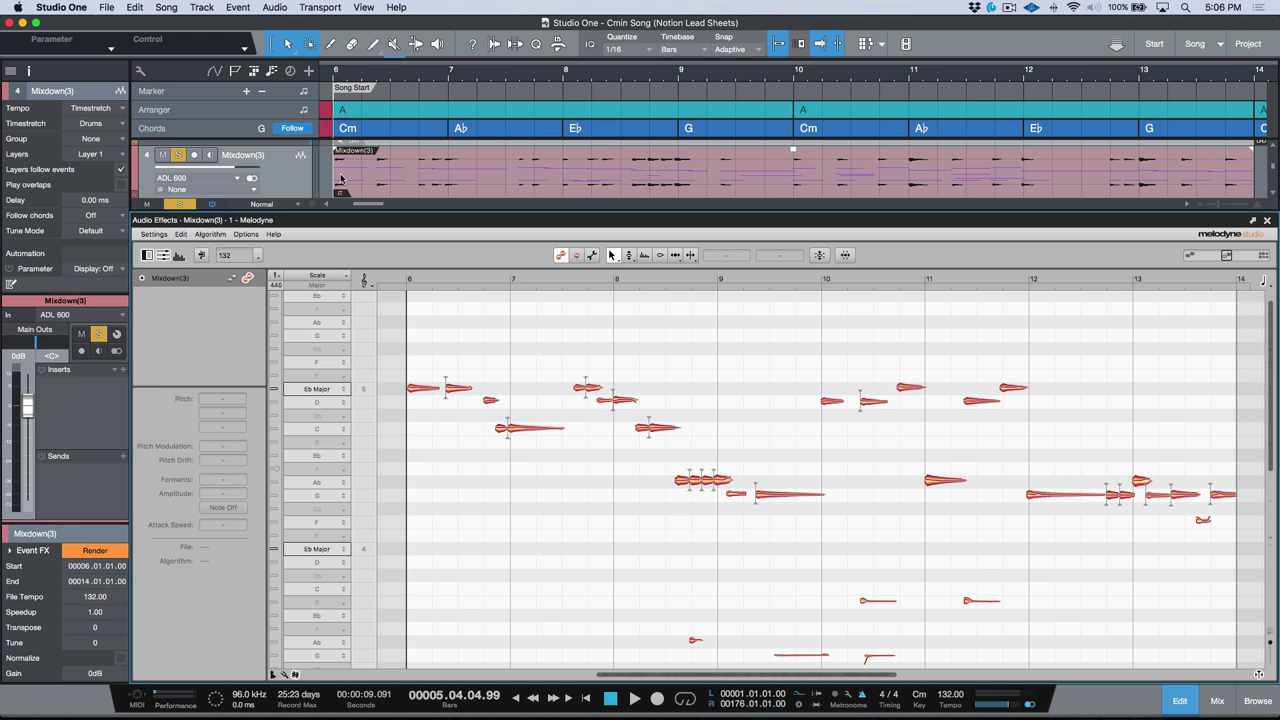
click(210, 234)
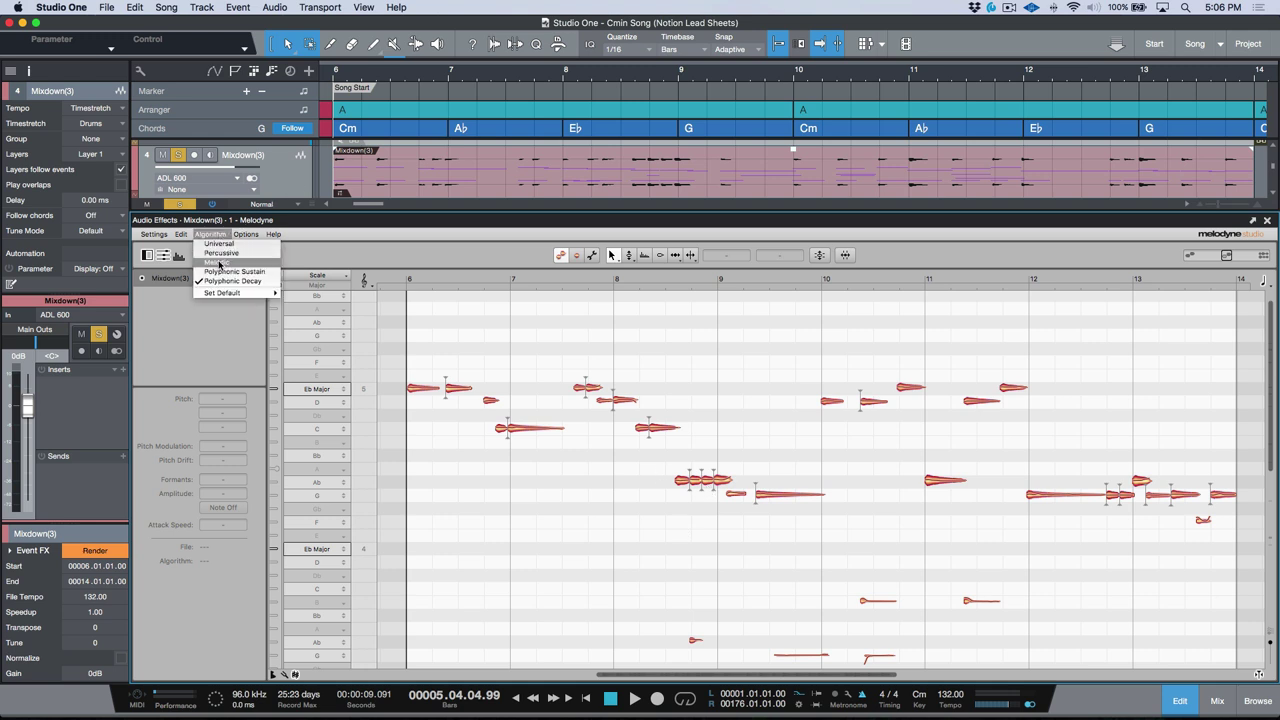
click(219, 262)
click(749, 252)
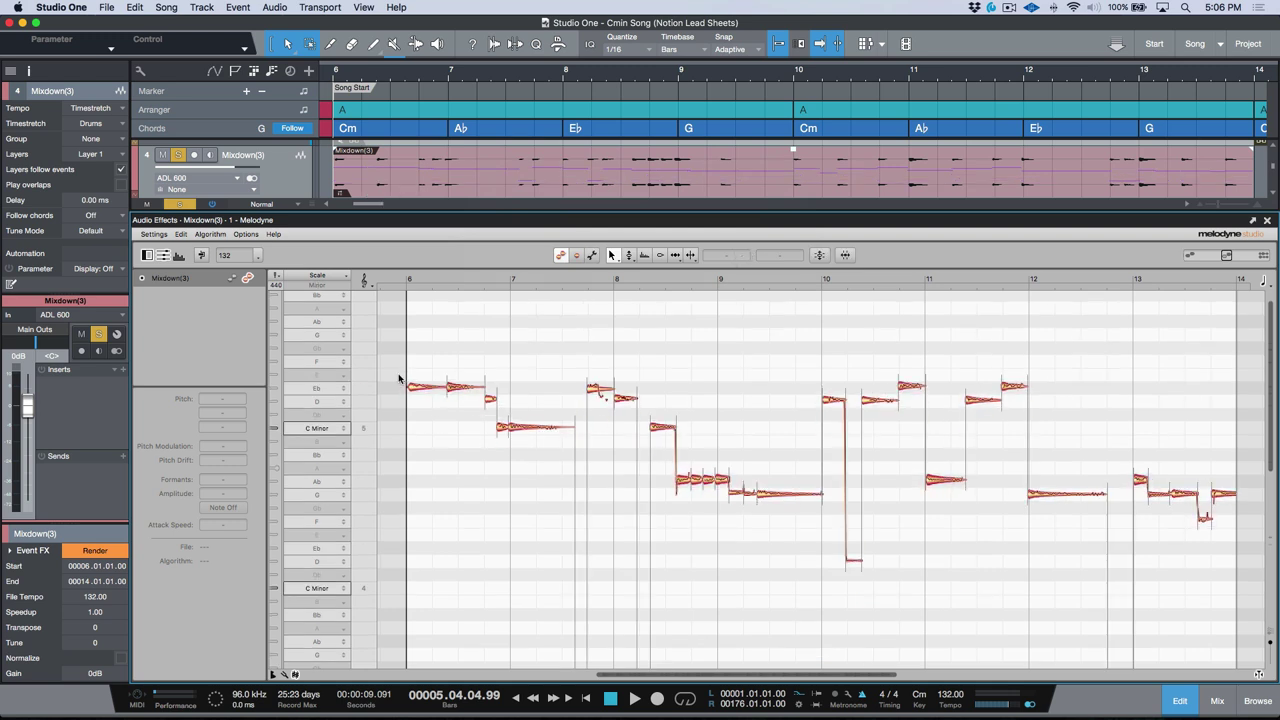
key(space)
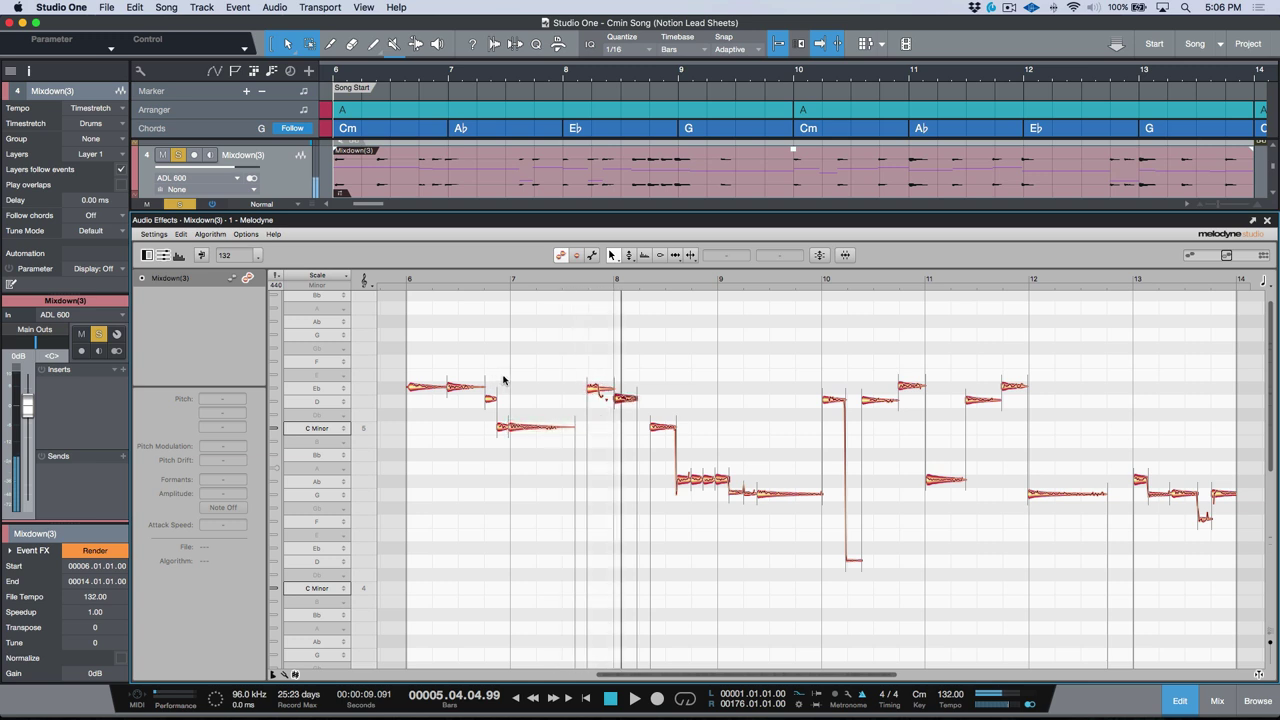
Choose the Pitch tool from the right-click menu, deselect the notes, and close Melodyne
key(super+a)
right_click(738, 410)
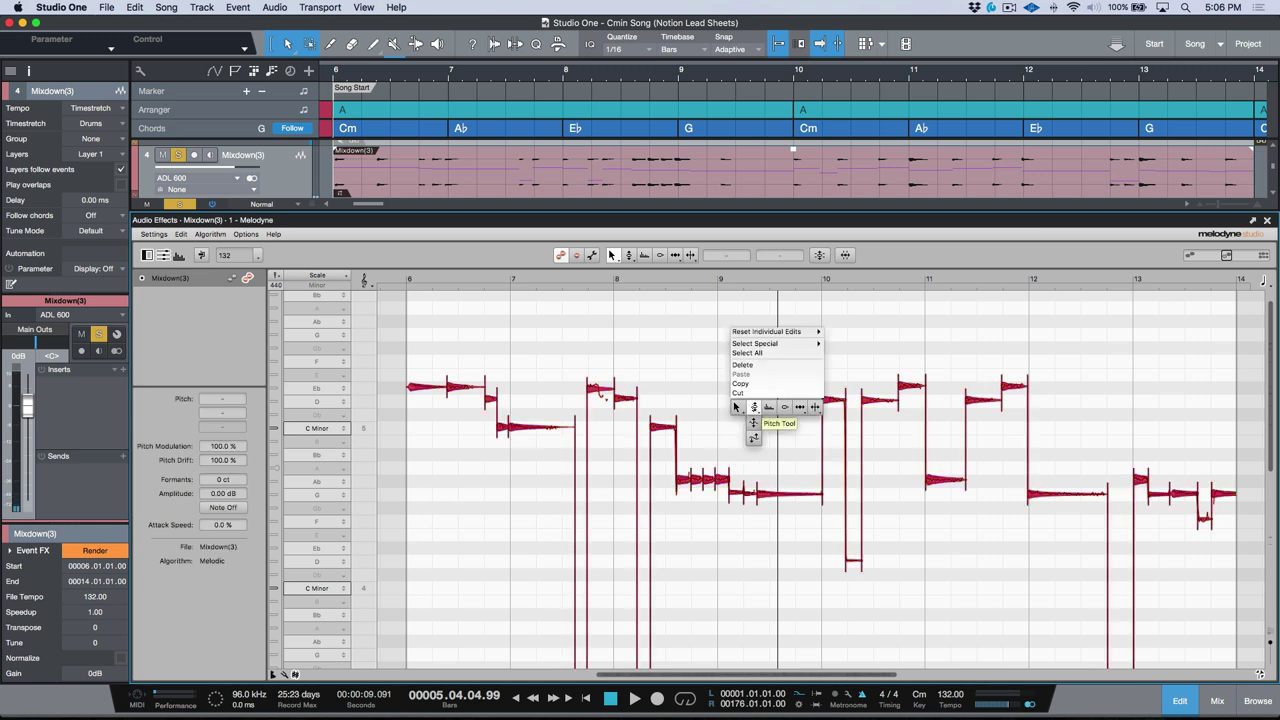
click(745, 411)
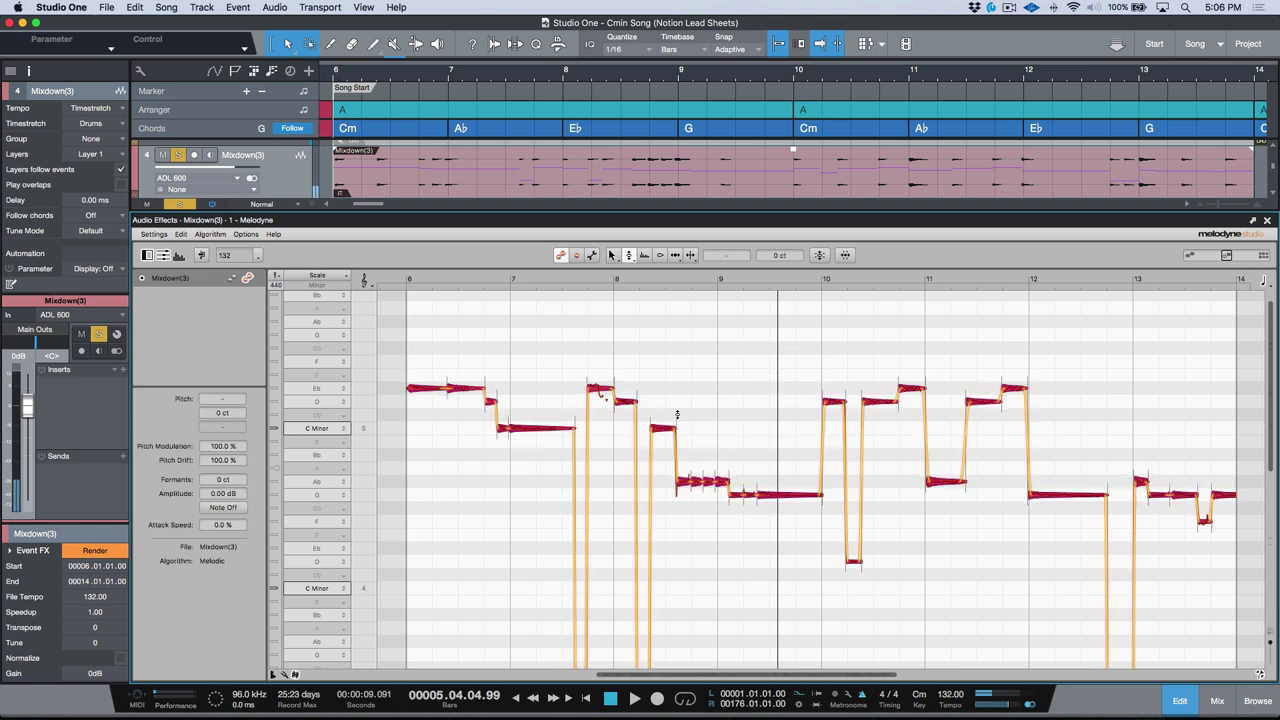
click(690, 390)
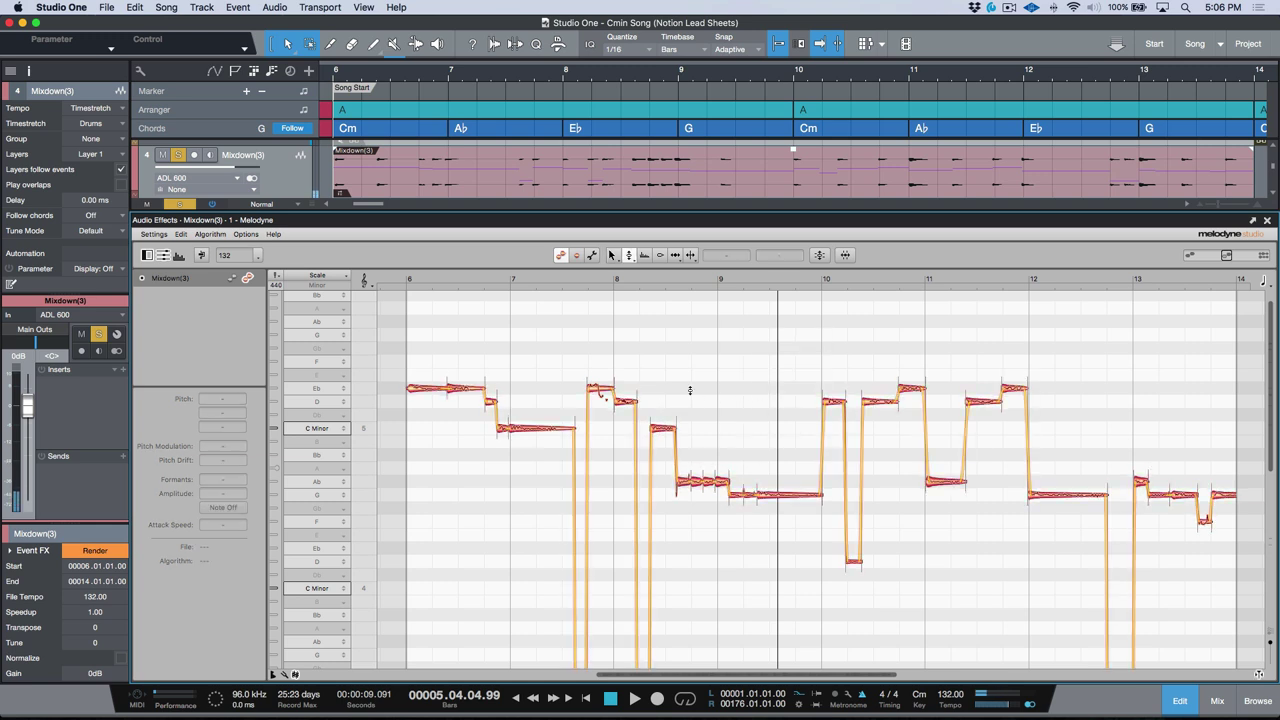
click(1266, 221)
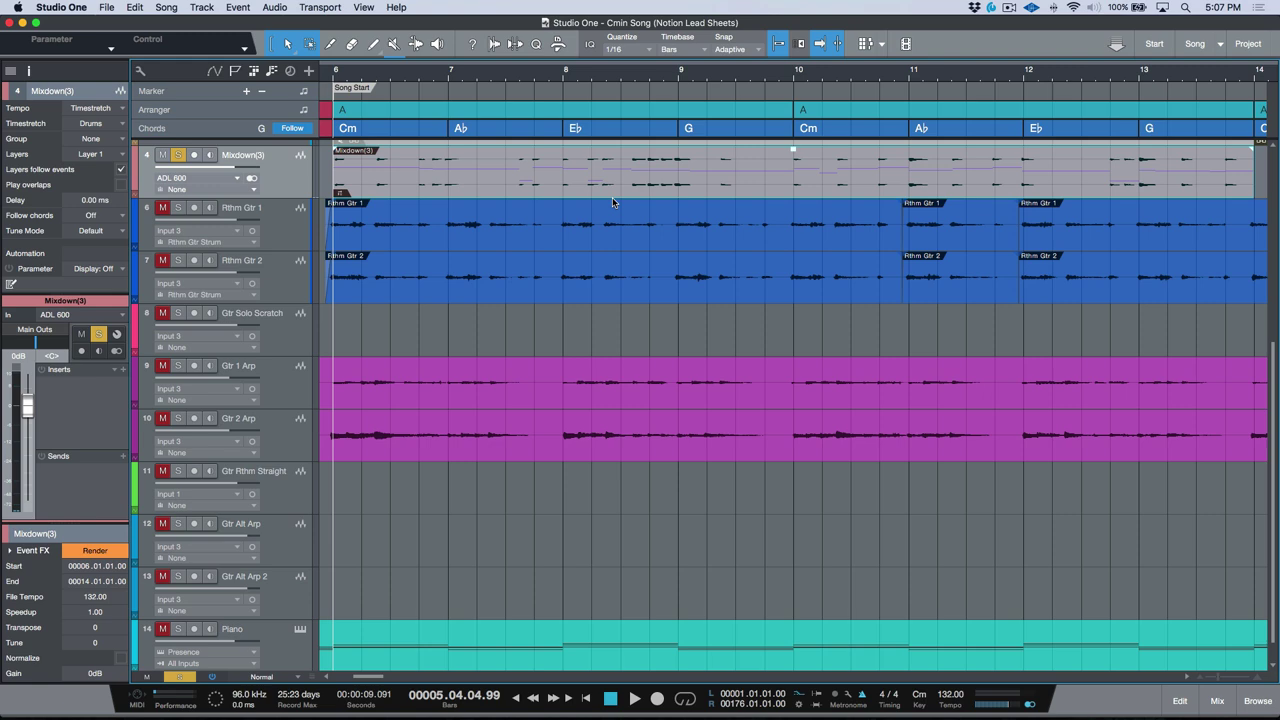
Create a Nylon Guitar Full instrument track from the Browser and audition its sound
drag(297, 197, 304, 420)
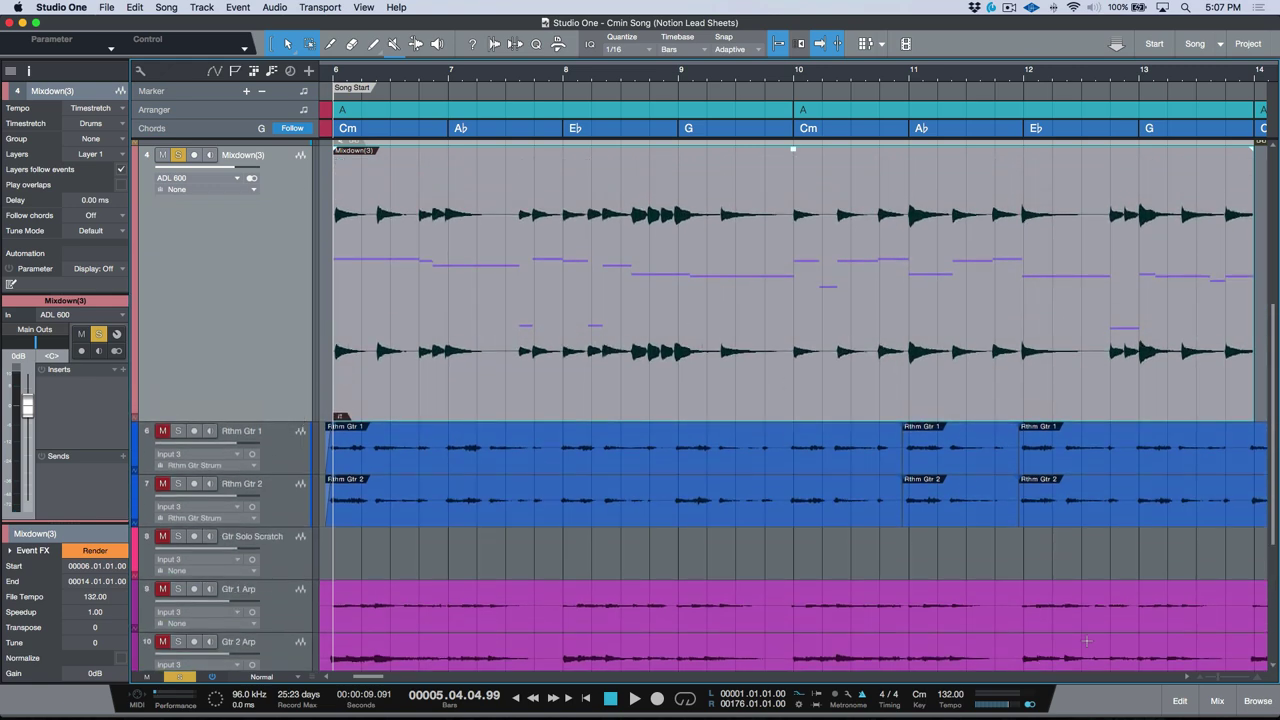
click(1262, 701)
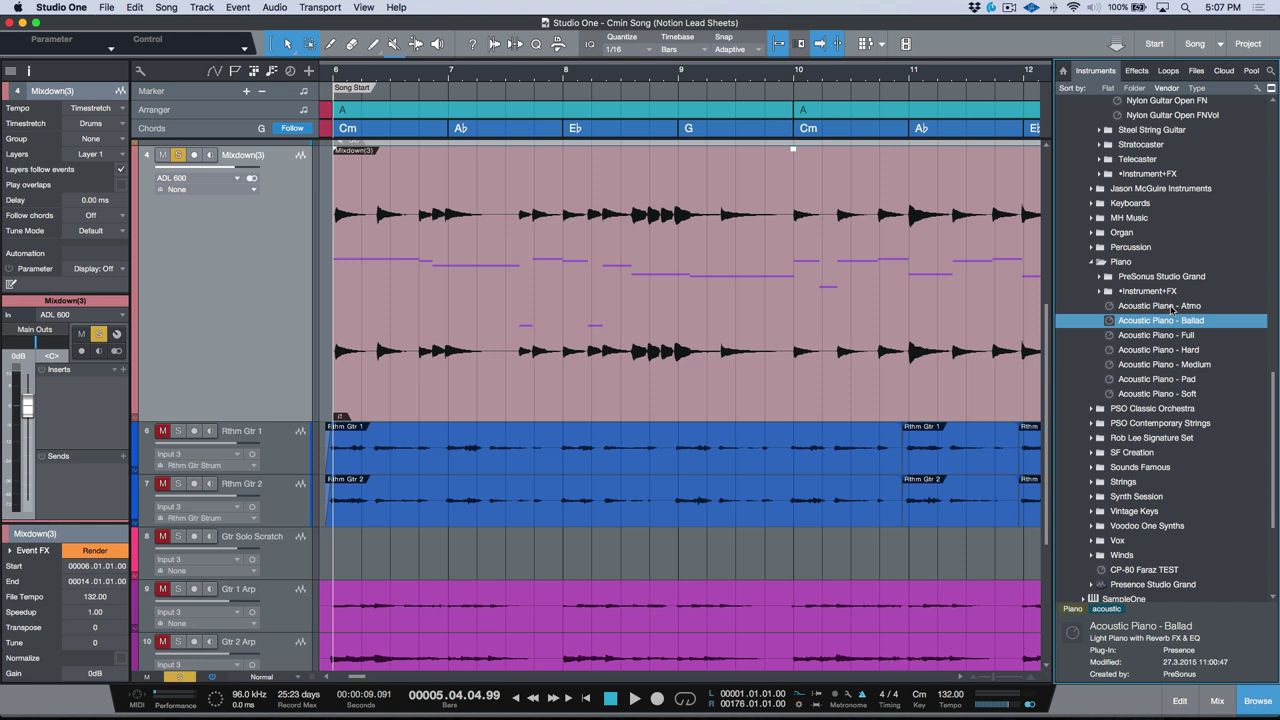
scroll(1170, 300, up, 5)
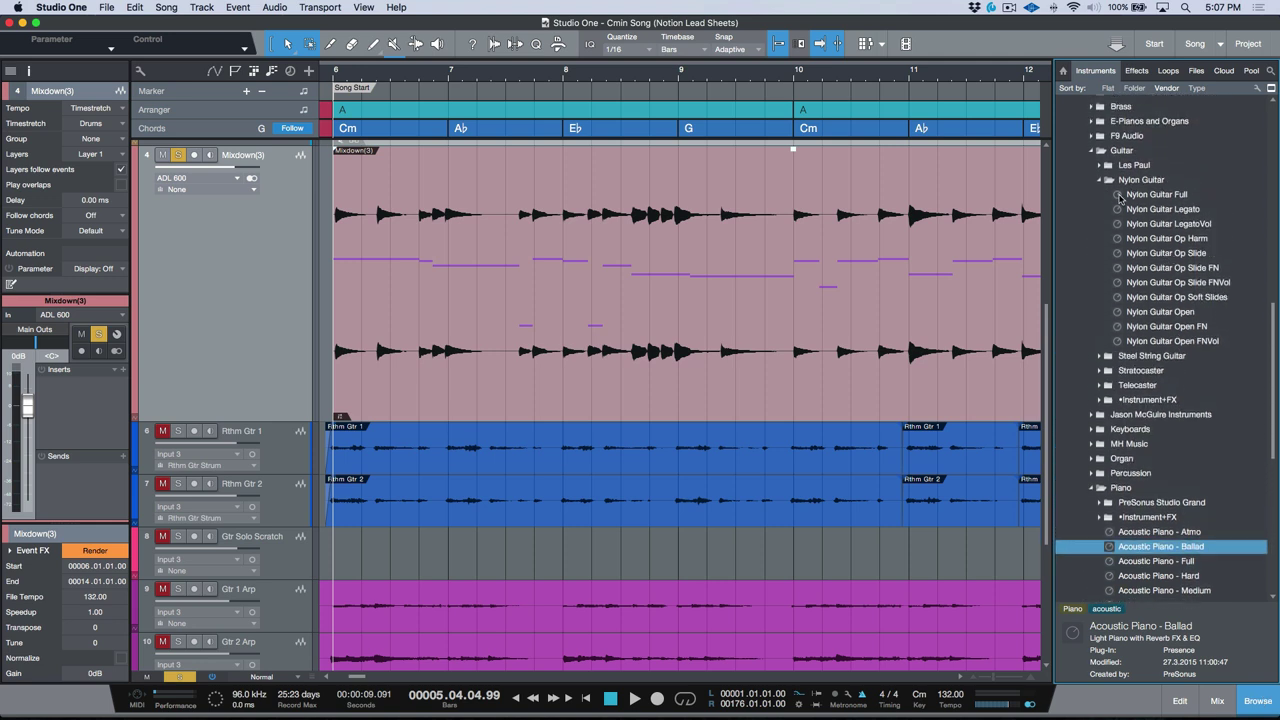
drag(1120, 197, 788, 422)
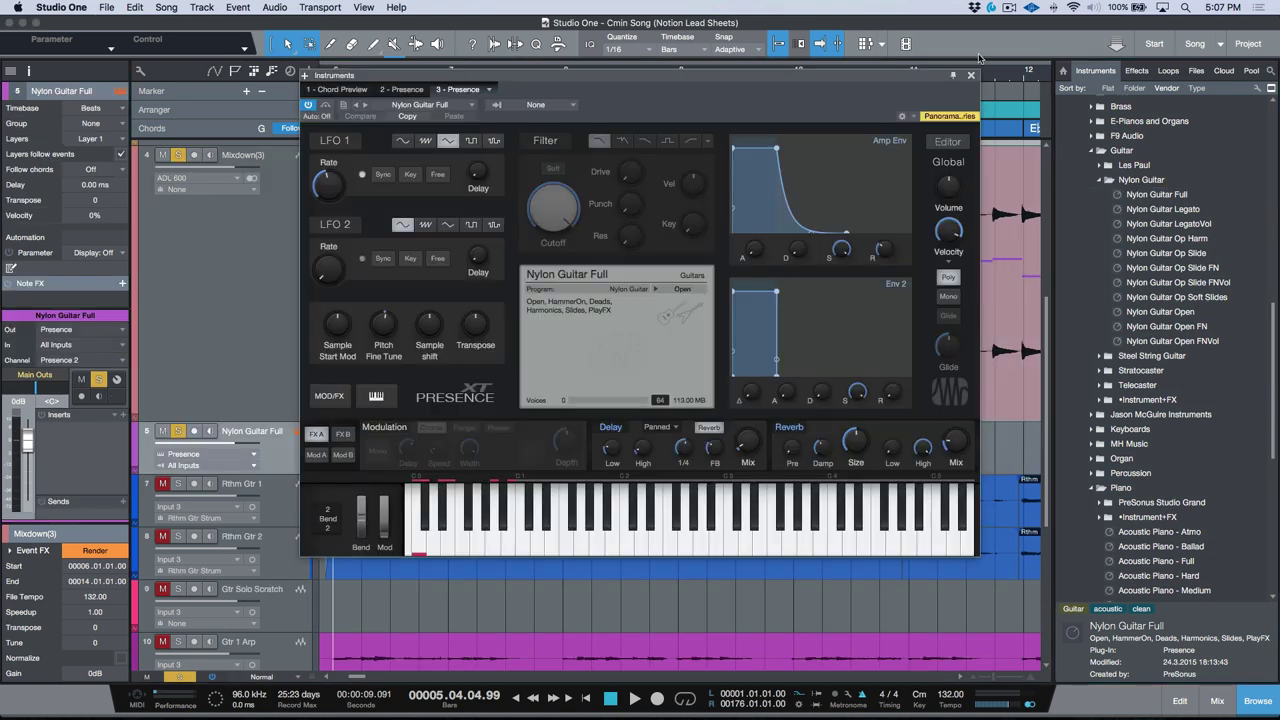
mouse_move(620, 553)
mouse_down()
mouse_move(625, 540)
mouse_move(850, 540)
mouse_up()
click(970, 76)
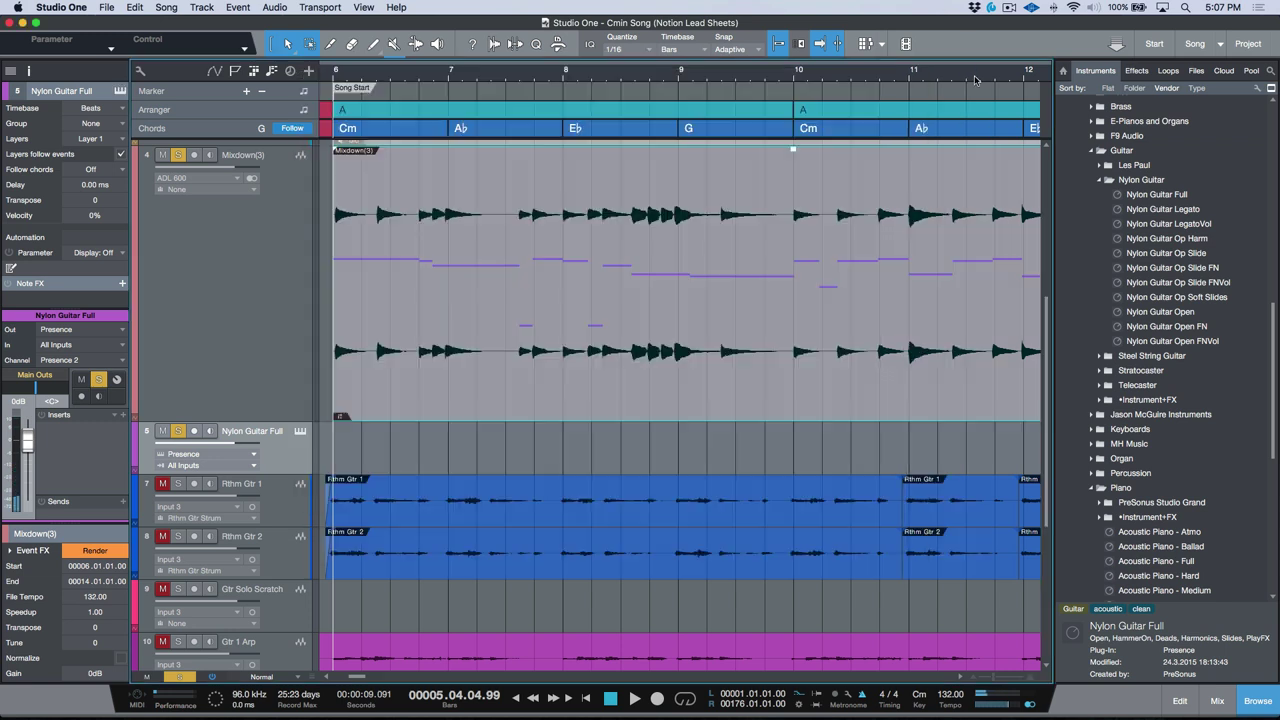
Rename the track Nylon Guitar, convert the Mixdown(3) melody into notes on it, and mute Mixdown(3)
double_click(258, 431)
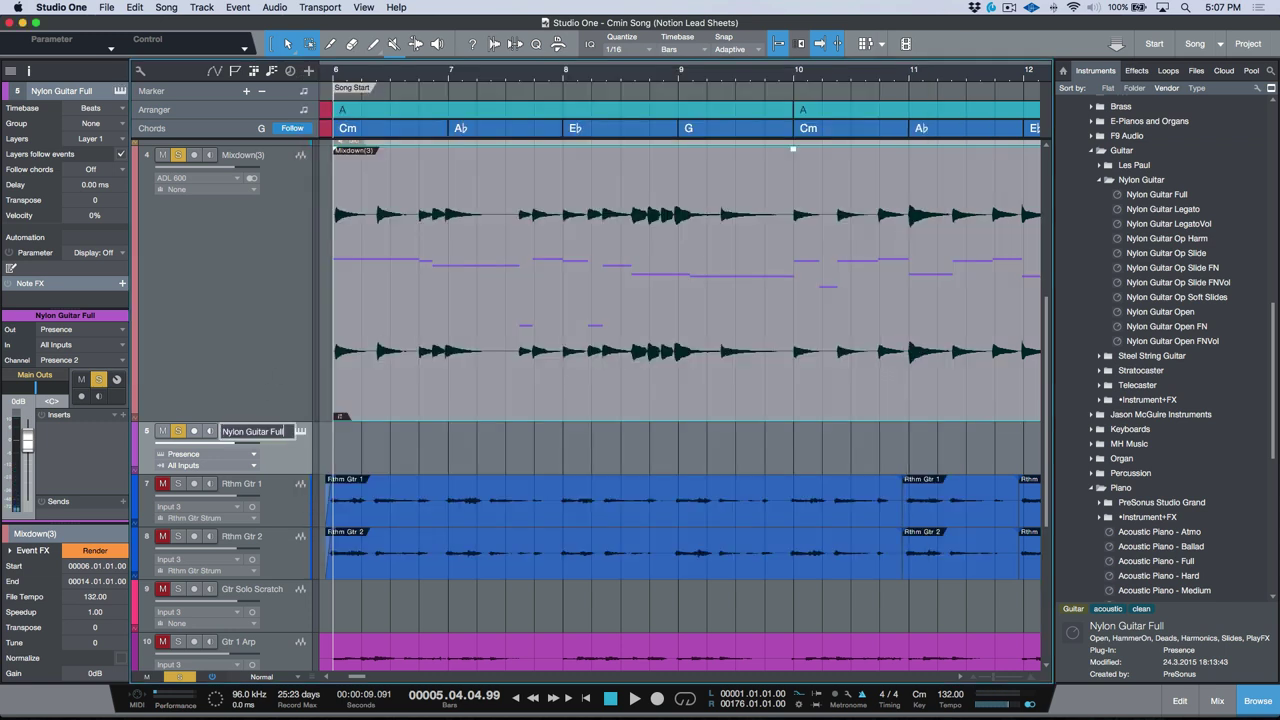
key(Return)
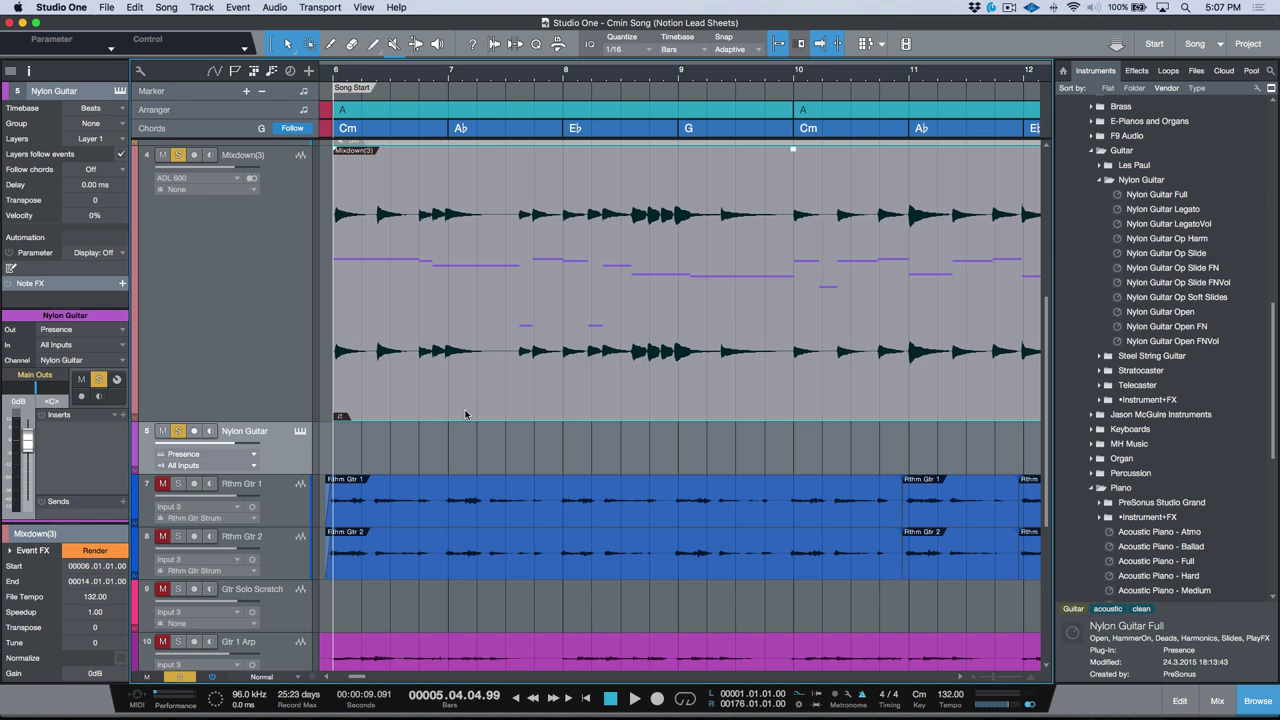
drag(464, 414, 463, 441)
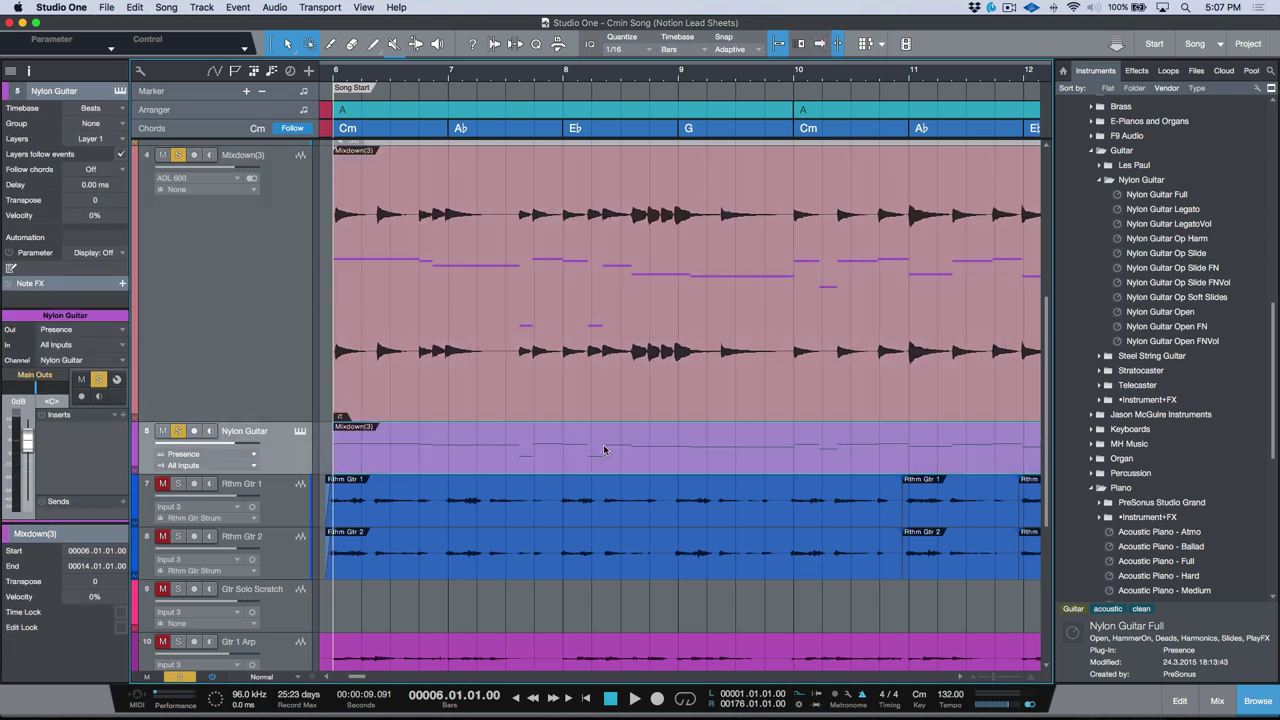
click(1258, 706)
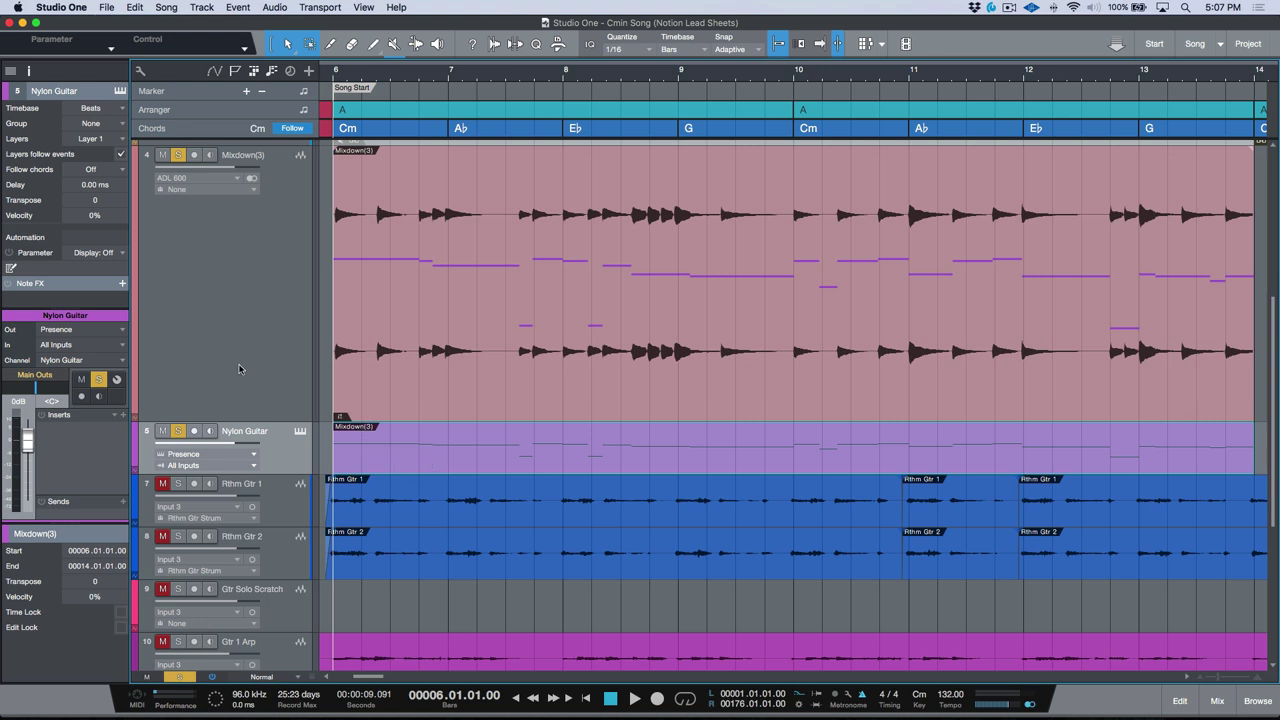
key(m)
Open the Nylon Guitar part's notes, play the melody, and select all its notes
double_click(391, 462)
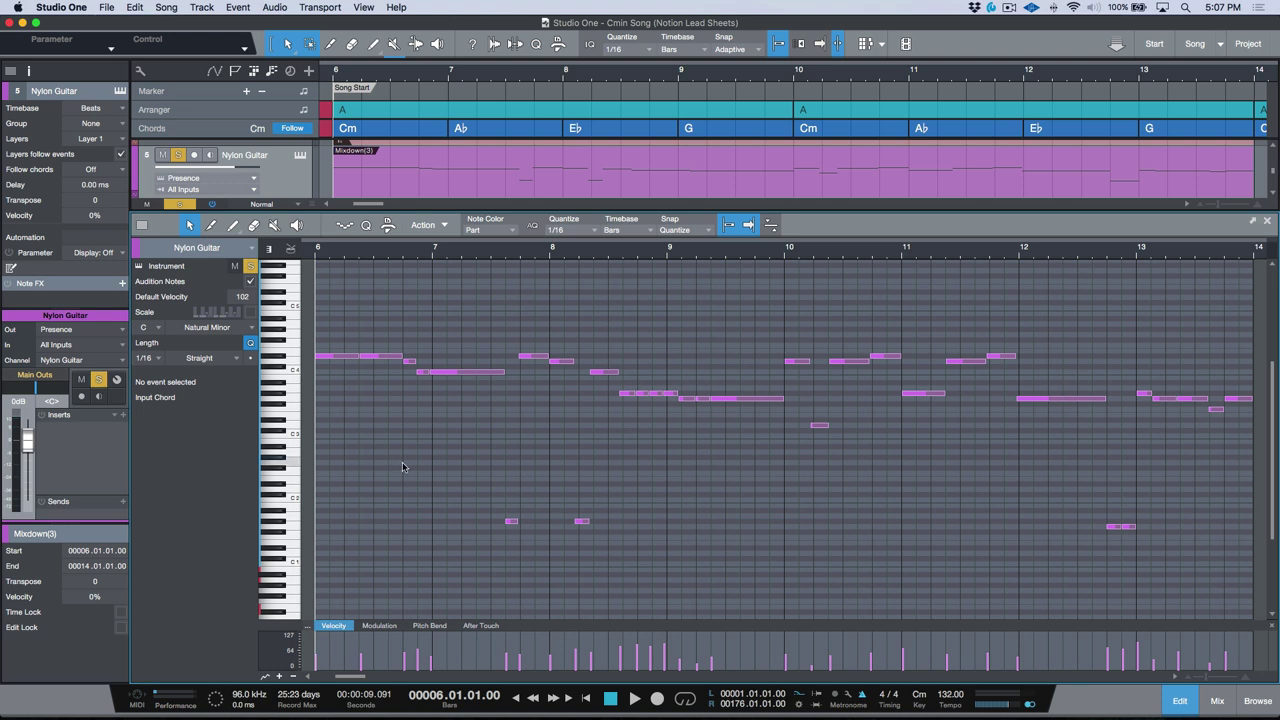
key(space)
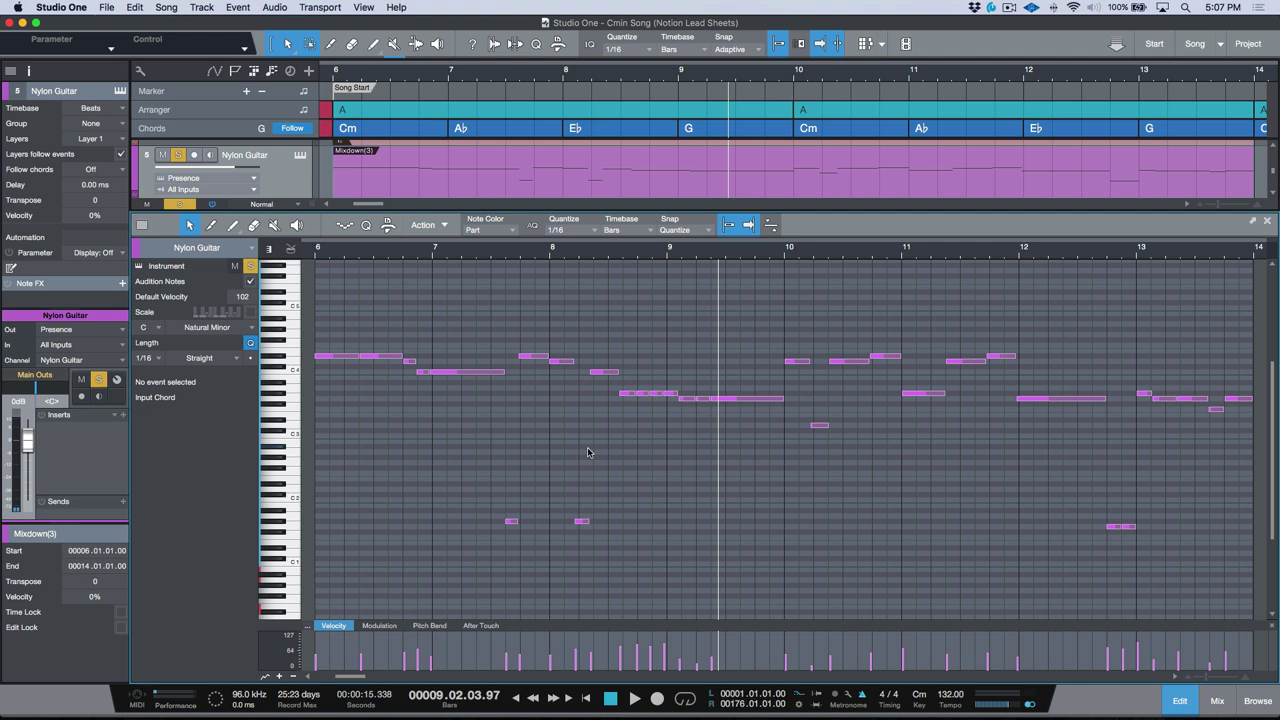
key(super+a)
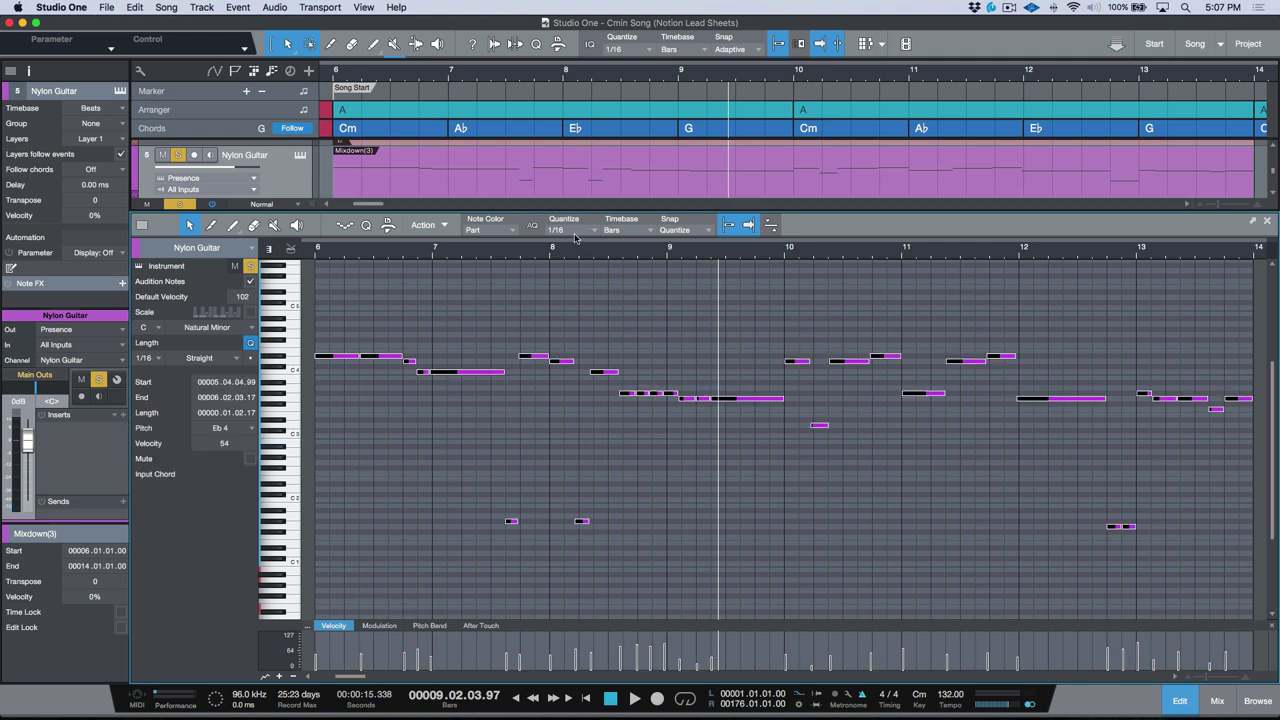
Quantize the selected melody notes to the 1/16 grid, play them, and apply Overlap Correction
key(q)
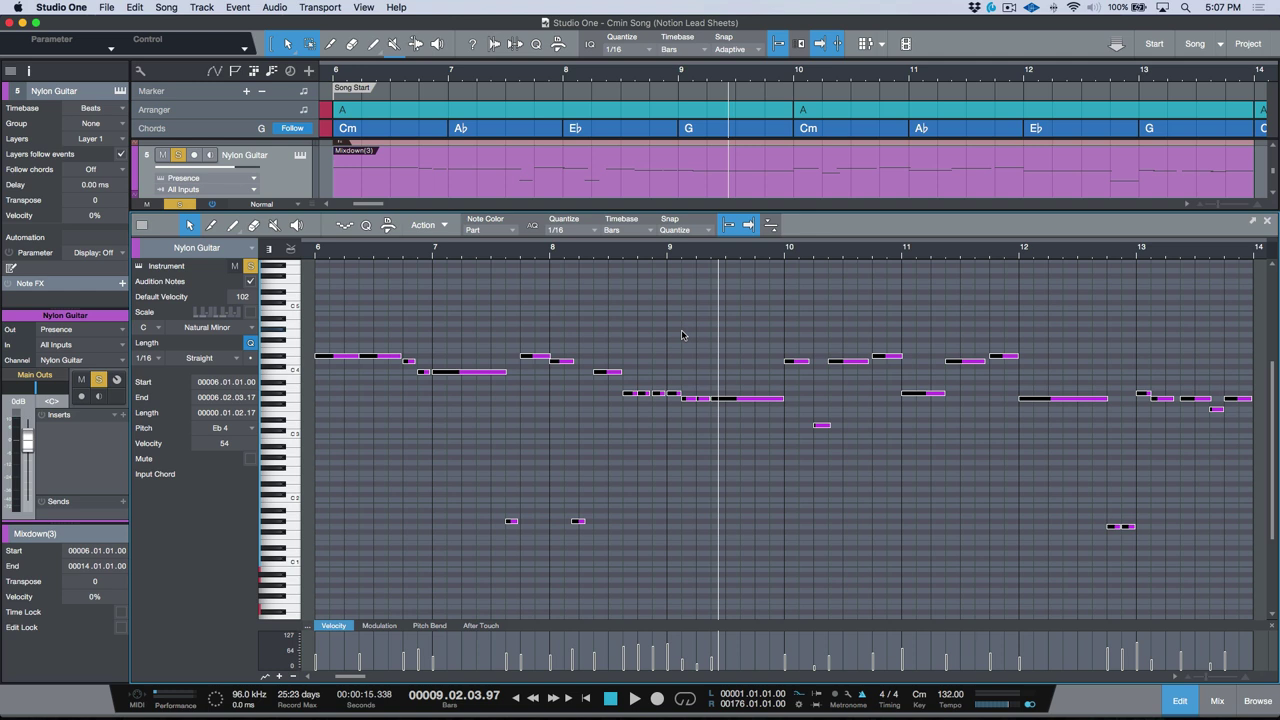
key(space)
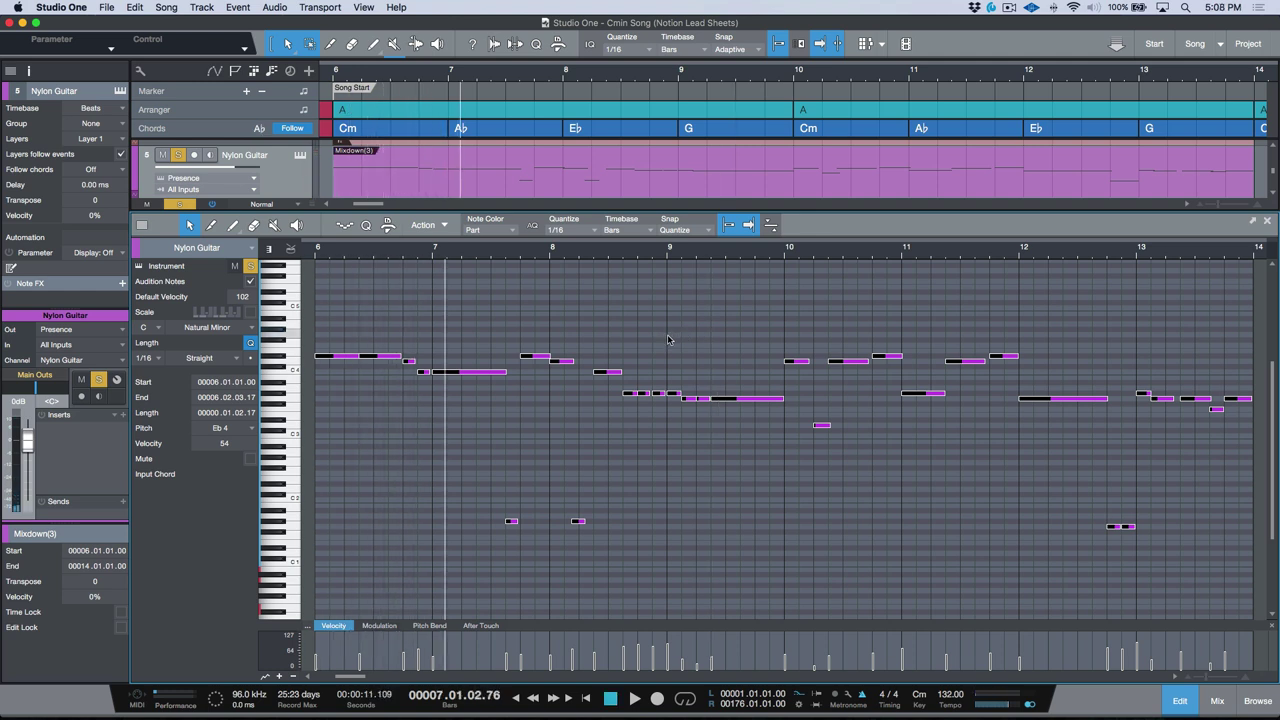
key(alt+l)
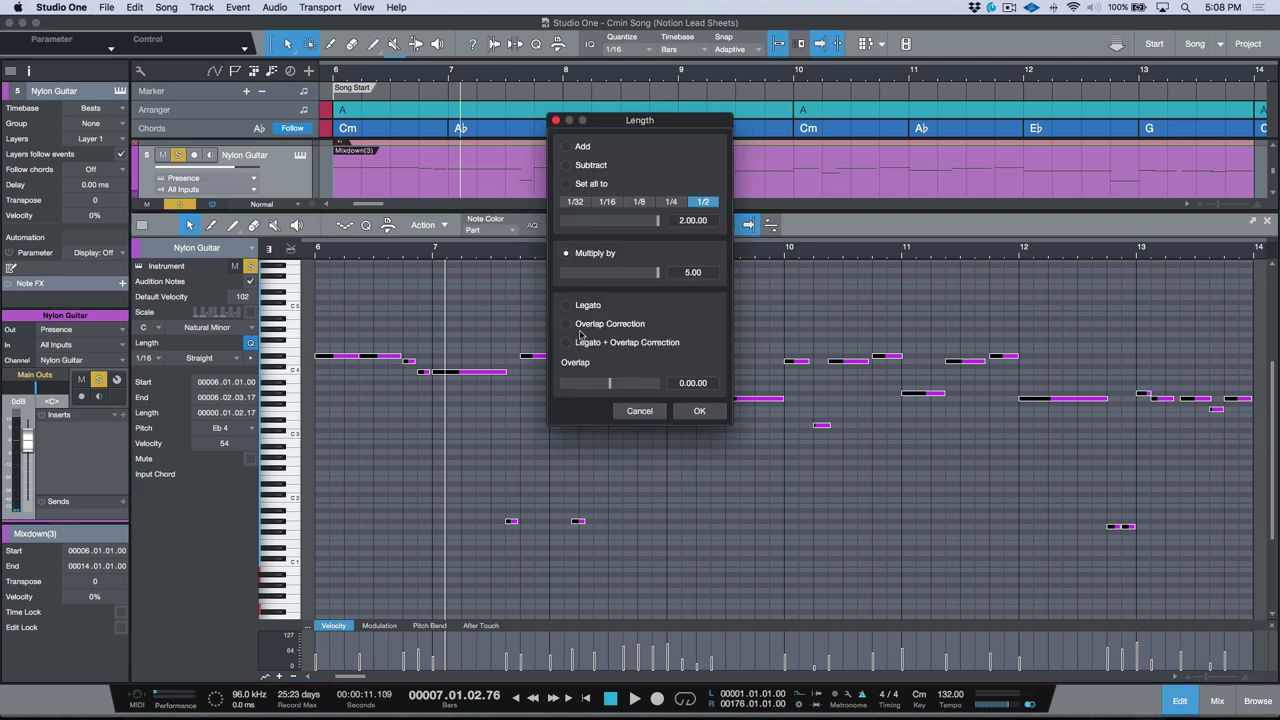
click(699, 411)
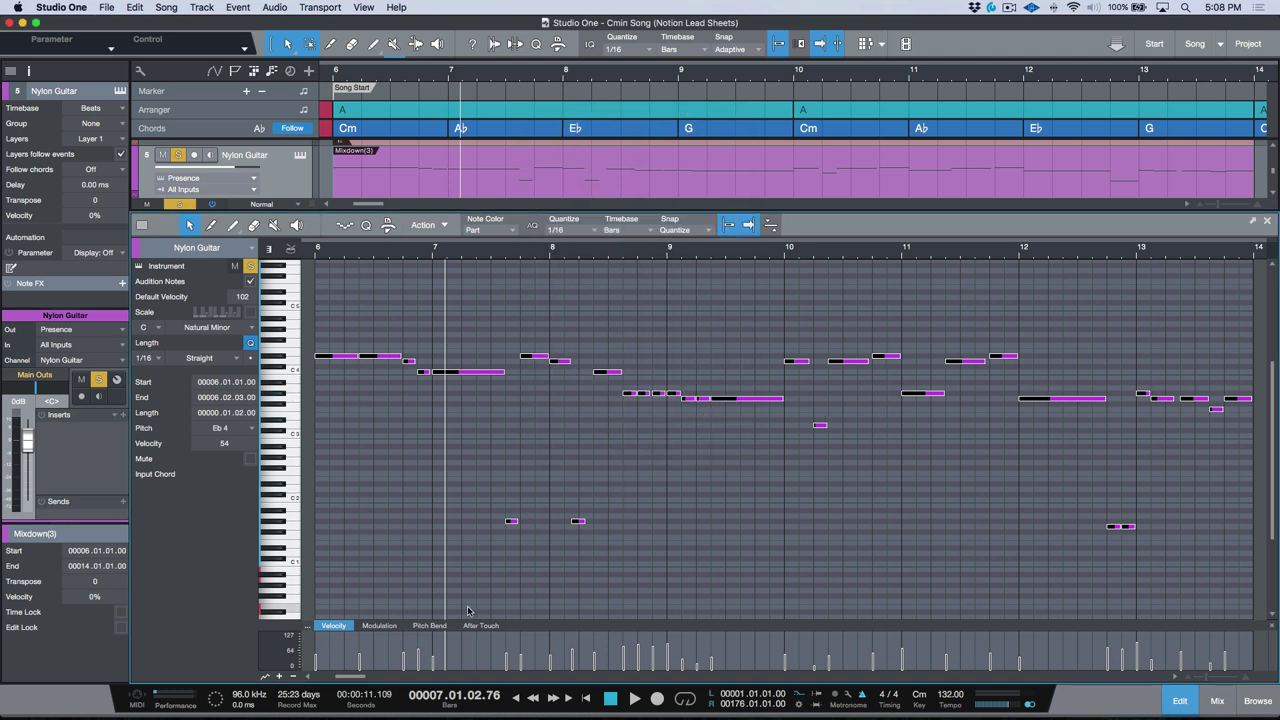
Raise all selected melody notes' velocity to about 107 and play the melody back
key(comma)
key(space)
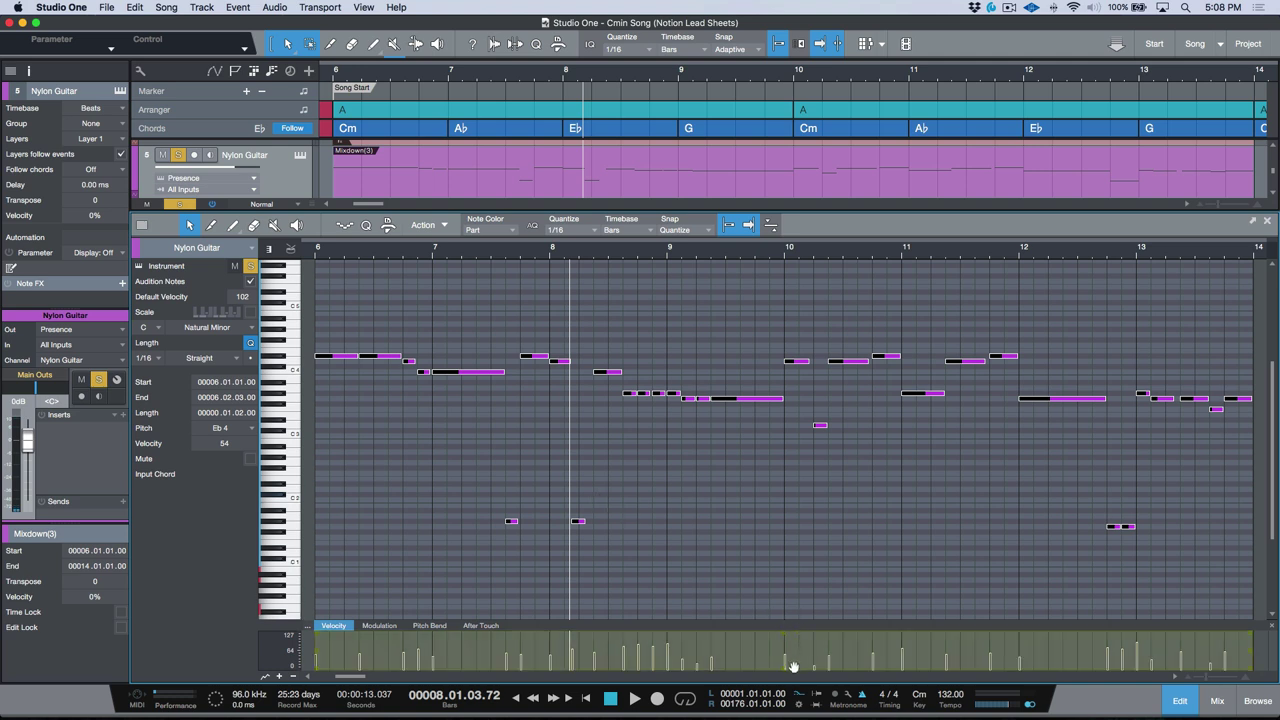
drag(779, 662, 779, 650)
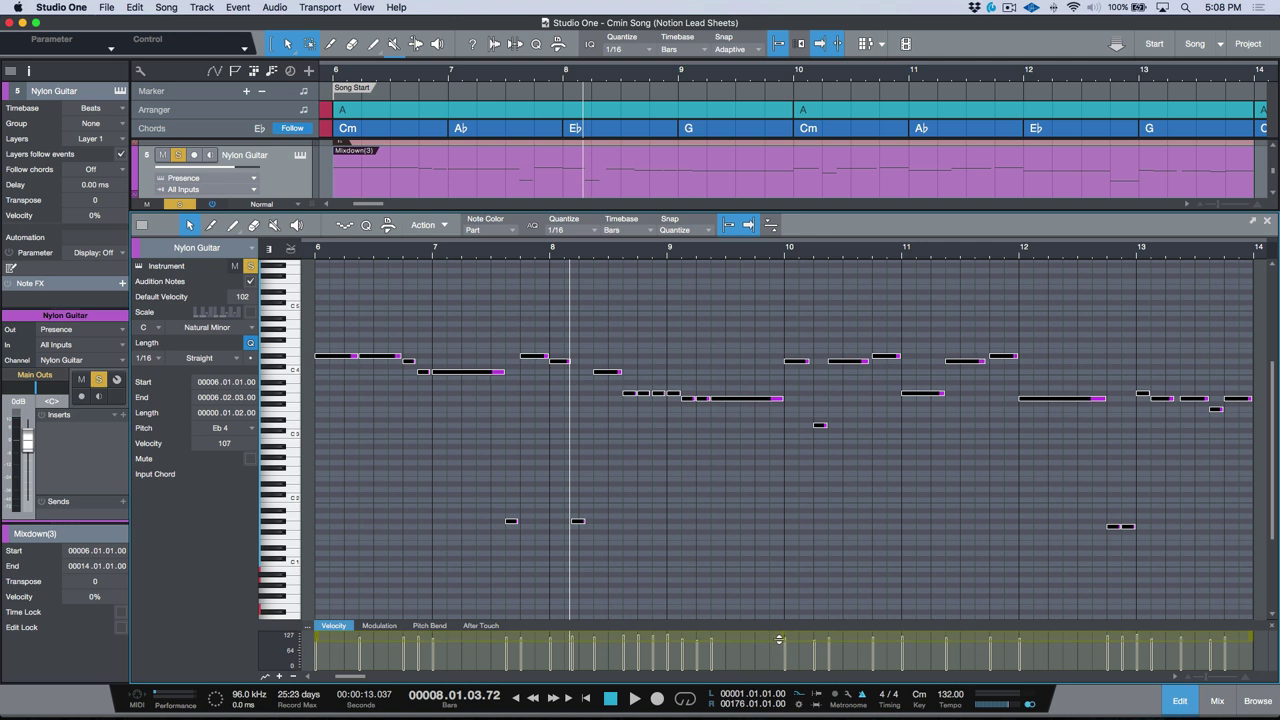
key(space)
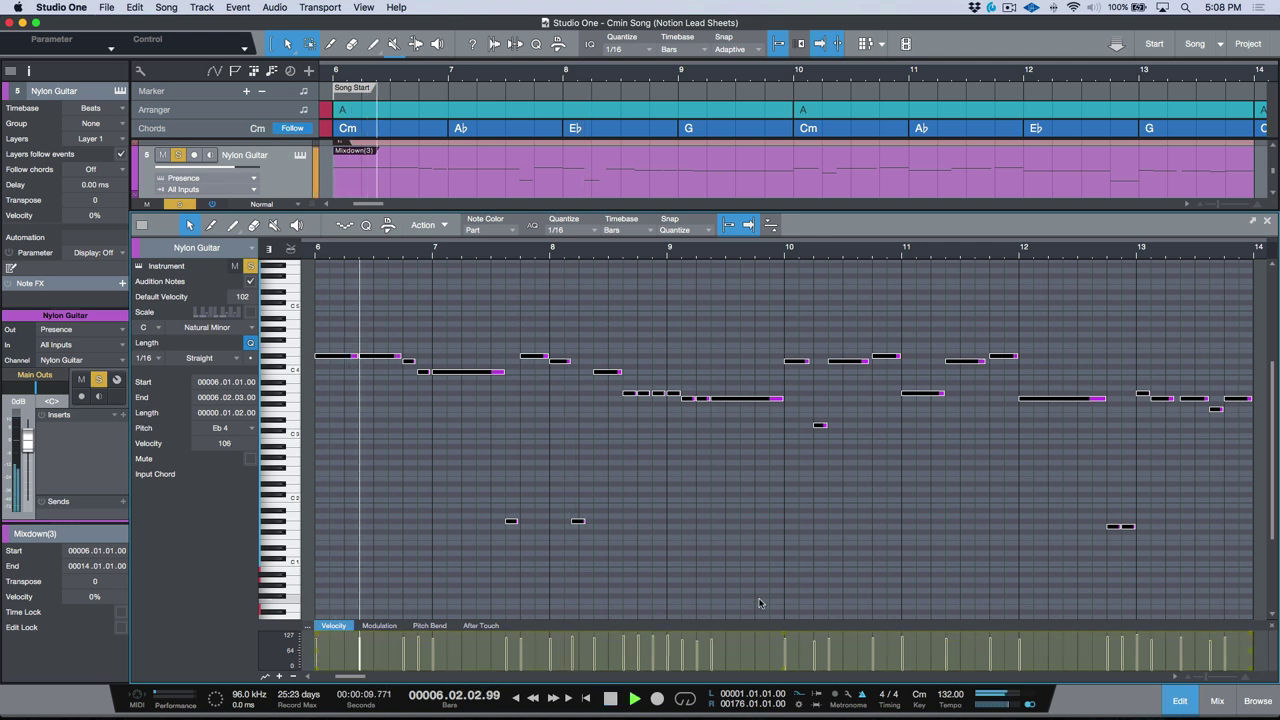
Transpose the two low notes near bars 7–8 and the G1 note near bar 12 up an octave
key(space)
click(738, 473)
drag(454, 480, 716, 563)
key(shift+Up)
drag(1043, 500, 1121, 550)
key(l)
key(space)
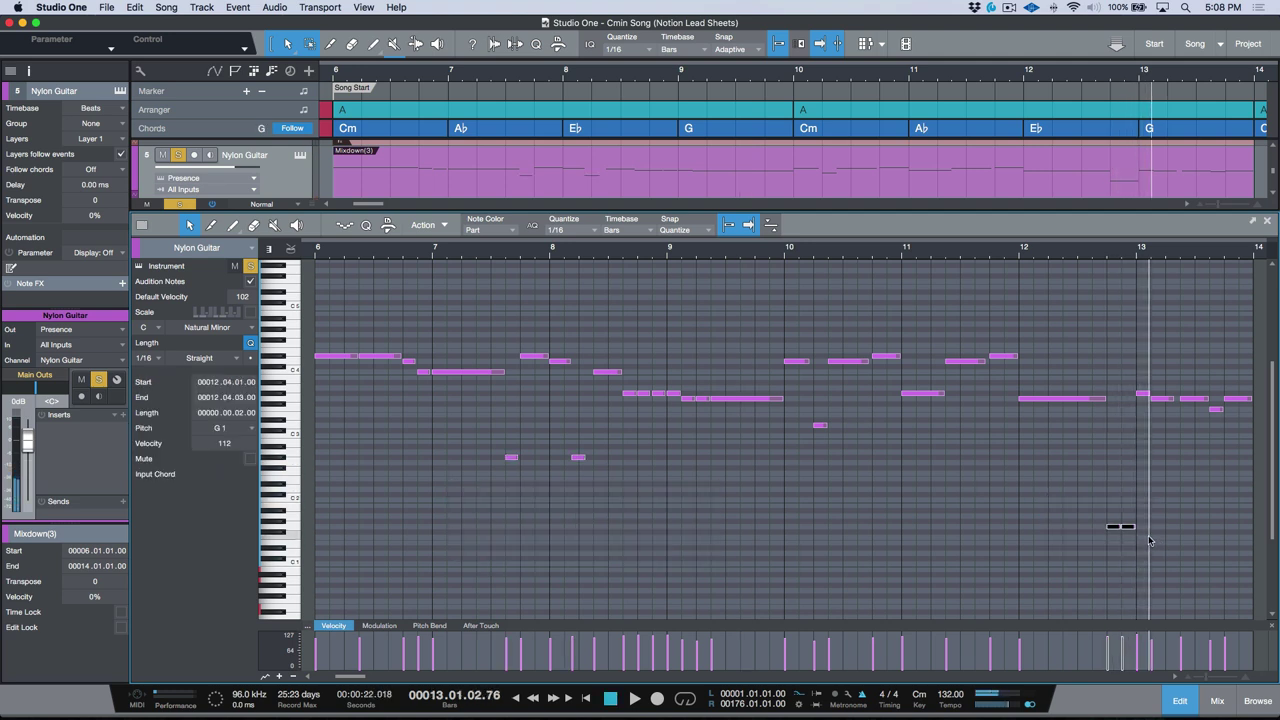
key(shift+Up)
Replay from the first note, delete the duplicate low note near bar 8, and lengthen the bar-8 D4 note
key(Home)
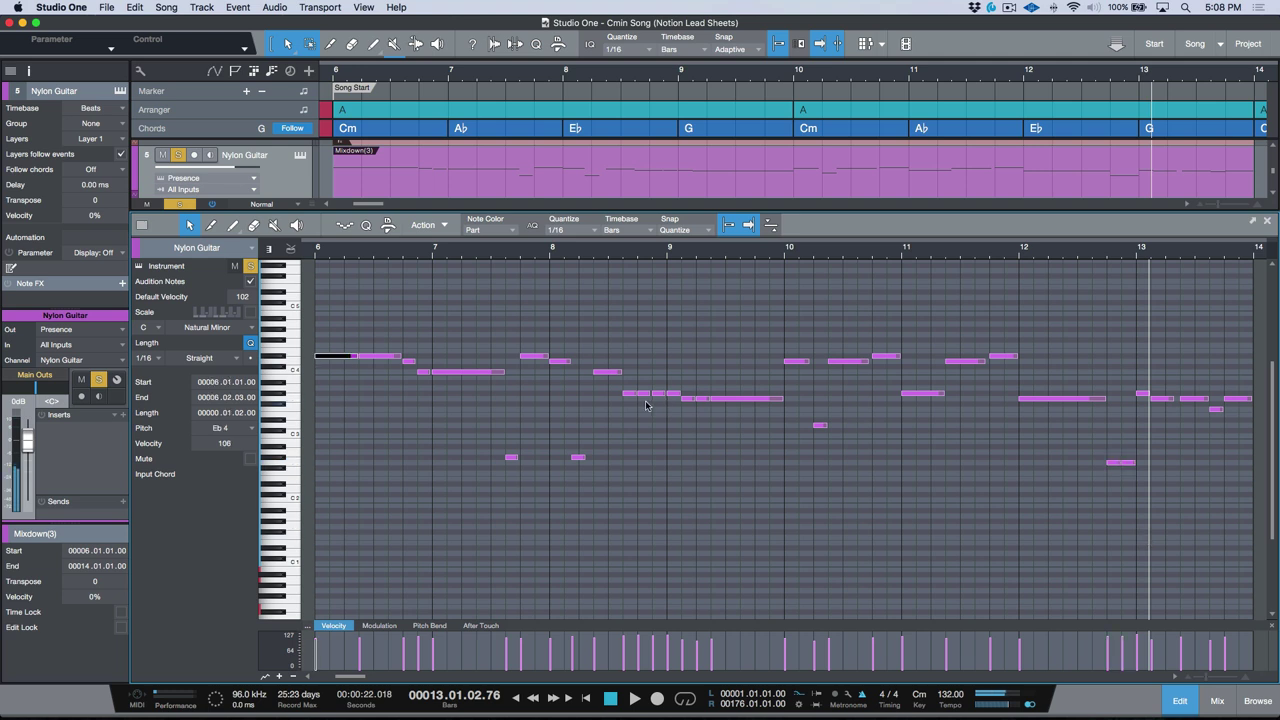
key(l)
key(space)
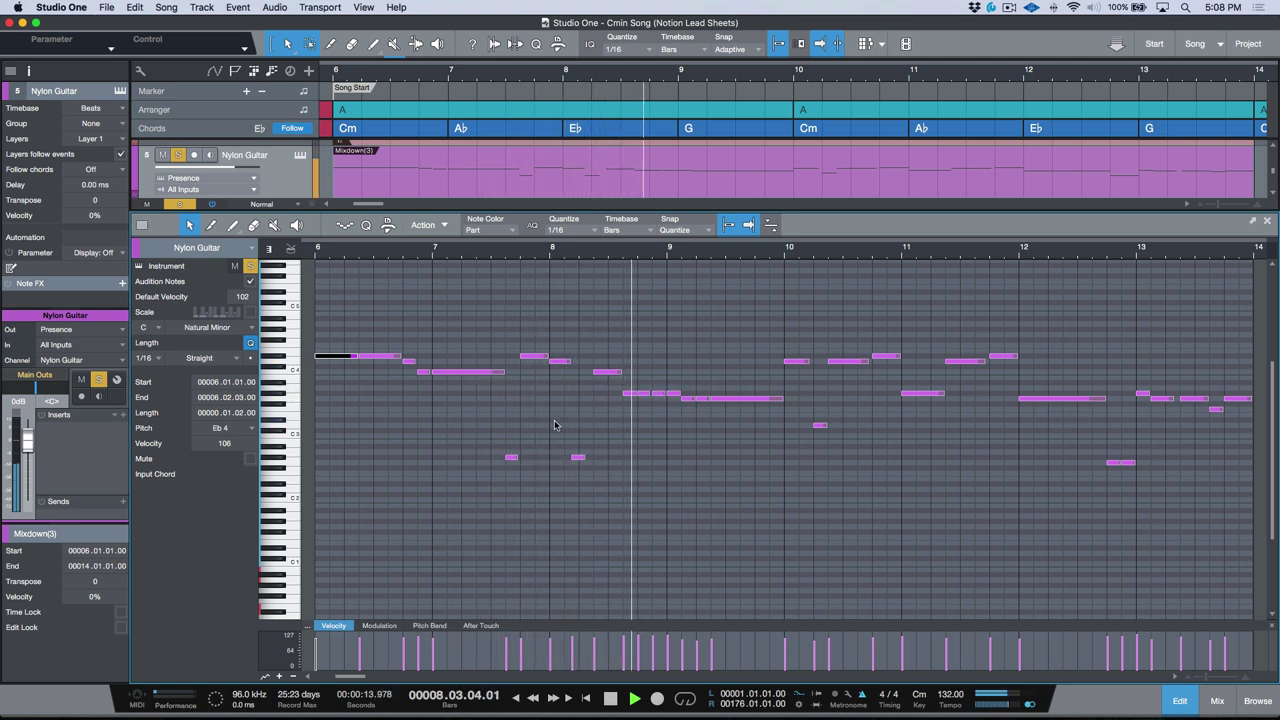
key(space)
drag(557, 437, 600, 472)
key(Delete)
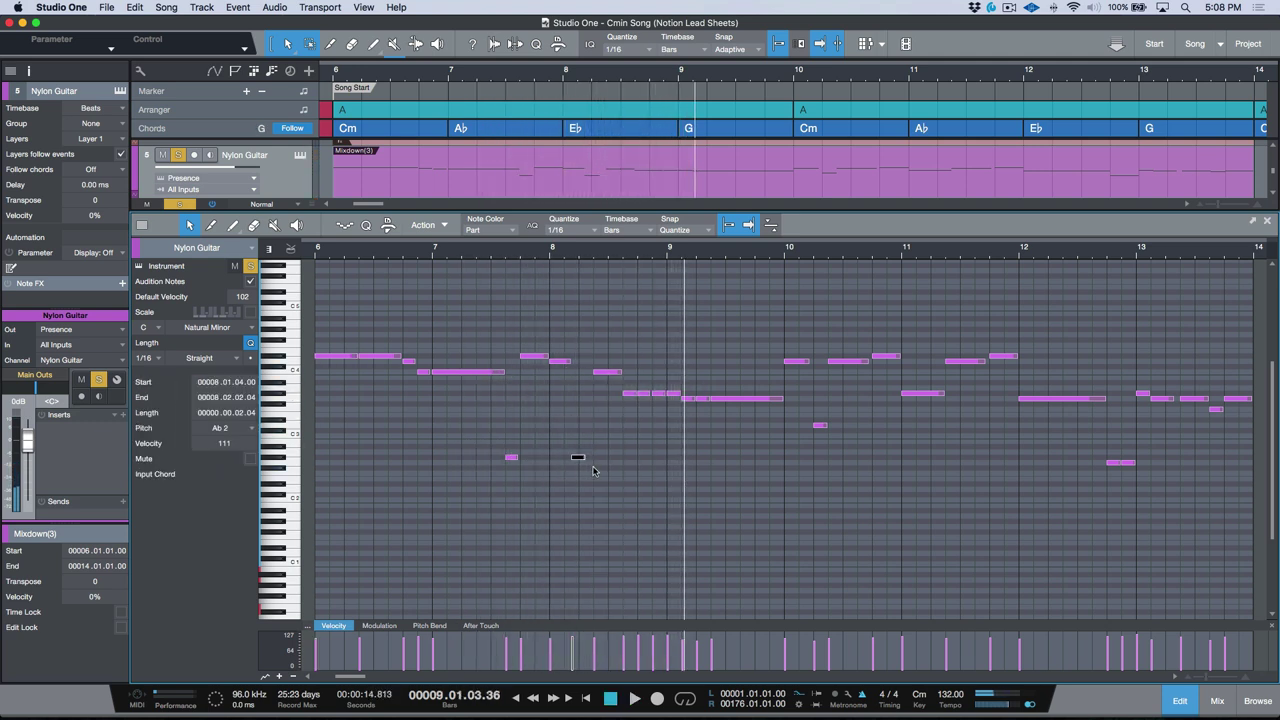
click(606, 372)
drag(569, 361, 592, 362)
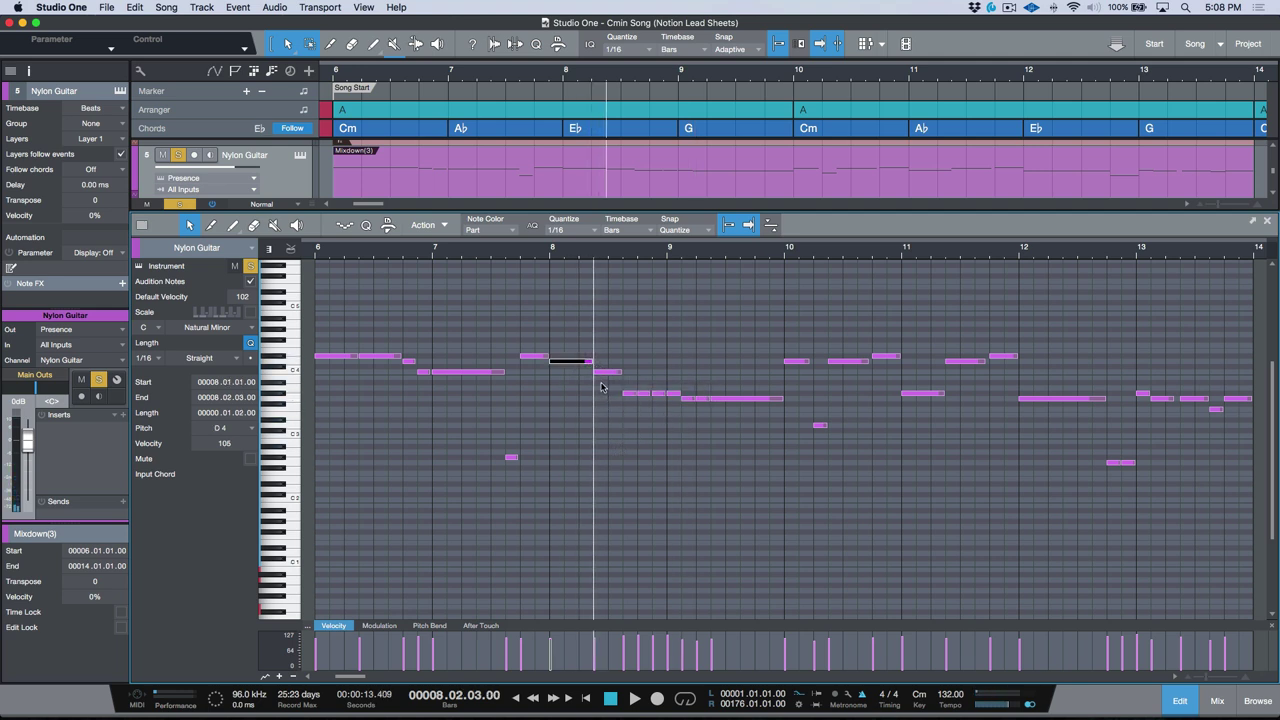
scroll(766, 371, right, 2)
Lengthen the D4 note at bar 10 so it reaches the following note
click(677, 362)
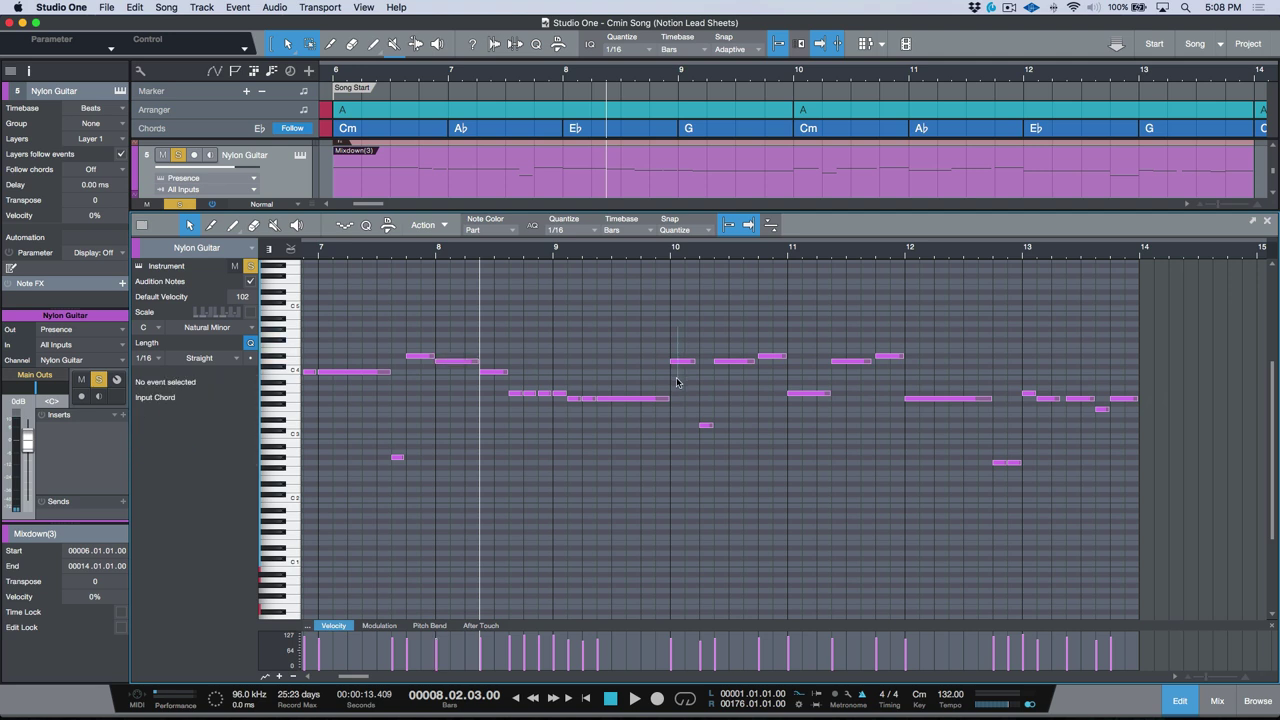
key(space)
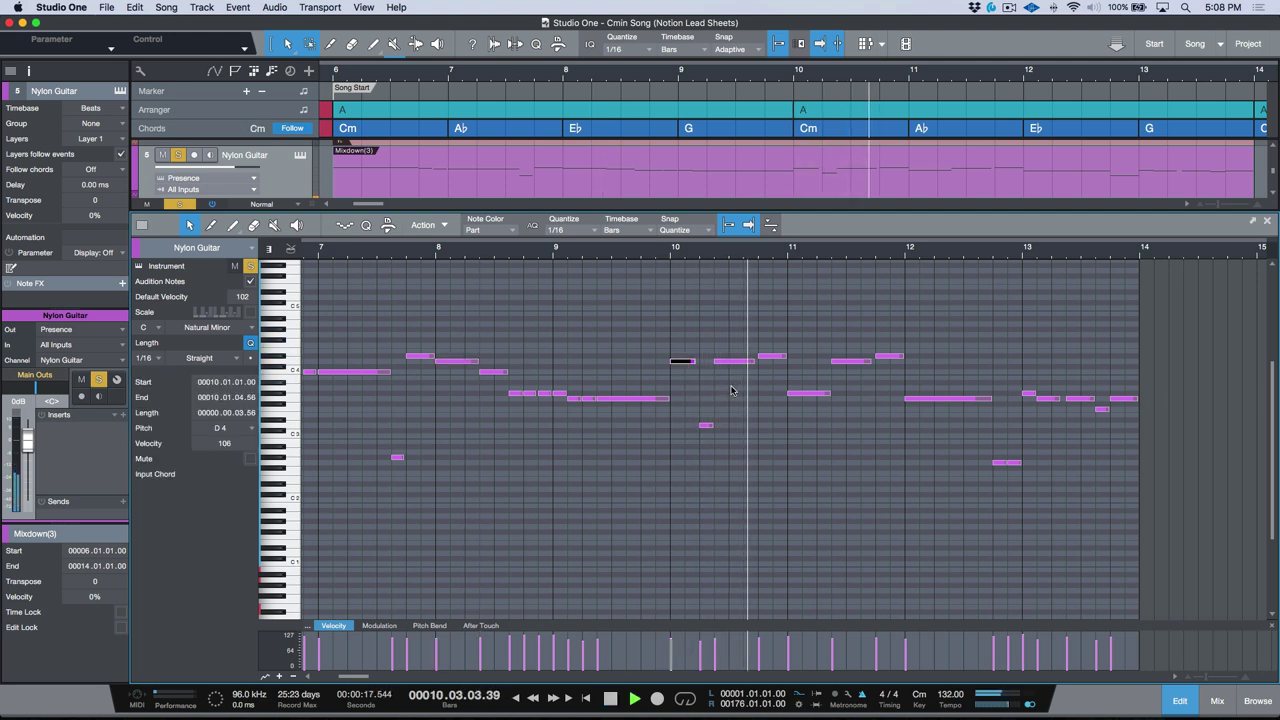
key(space)
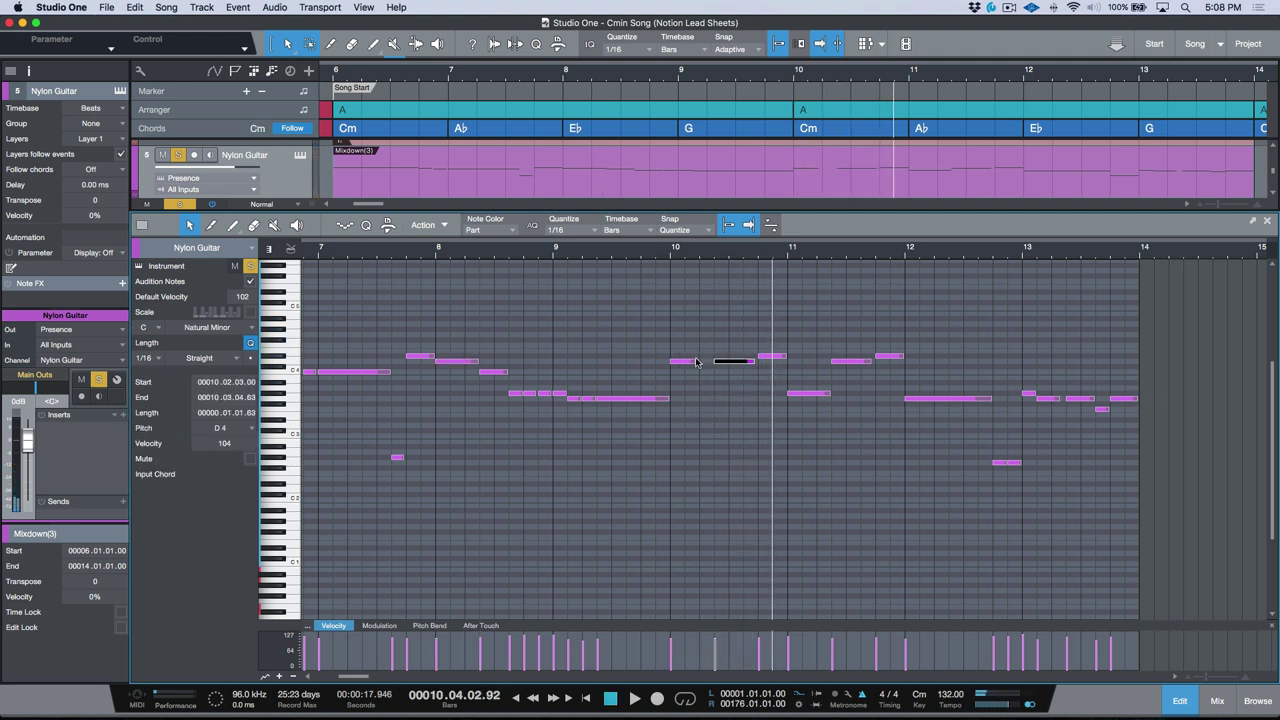
drag(693, 362, 718, 365)
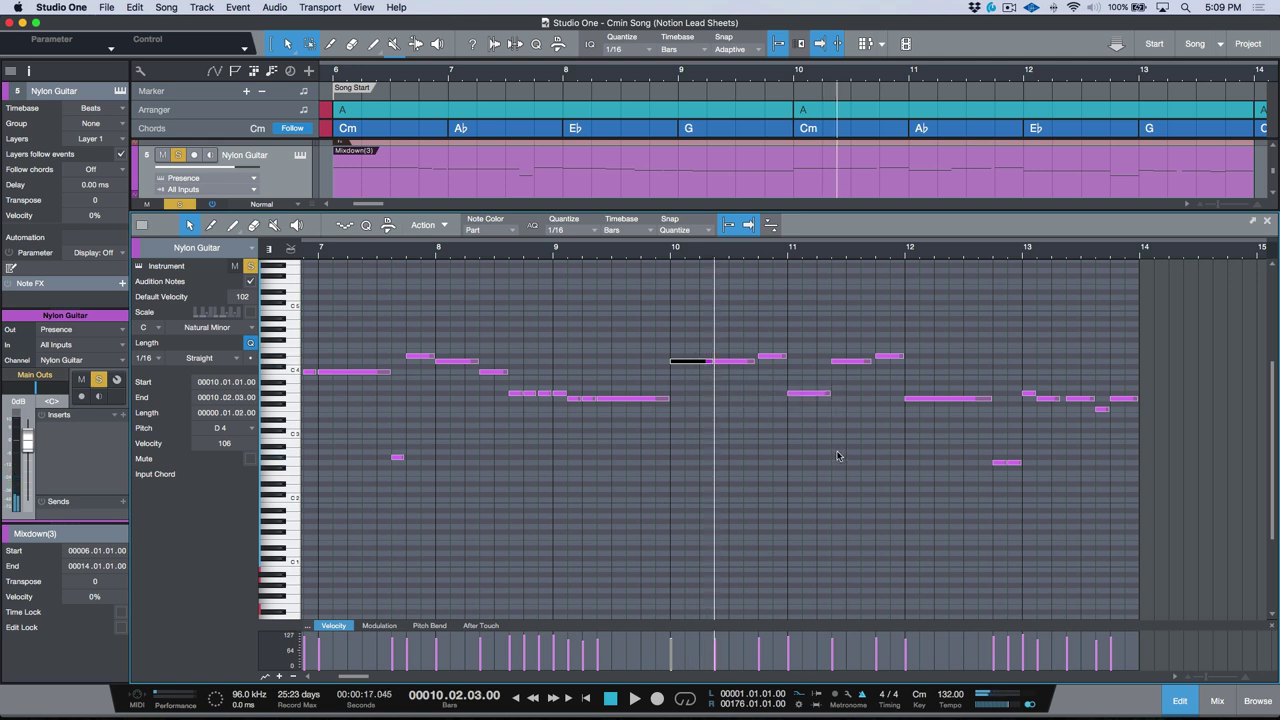
scroll(825, 440, right, 2)
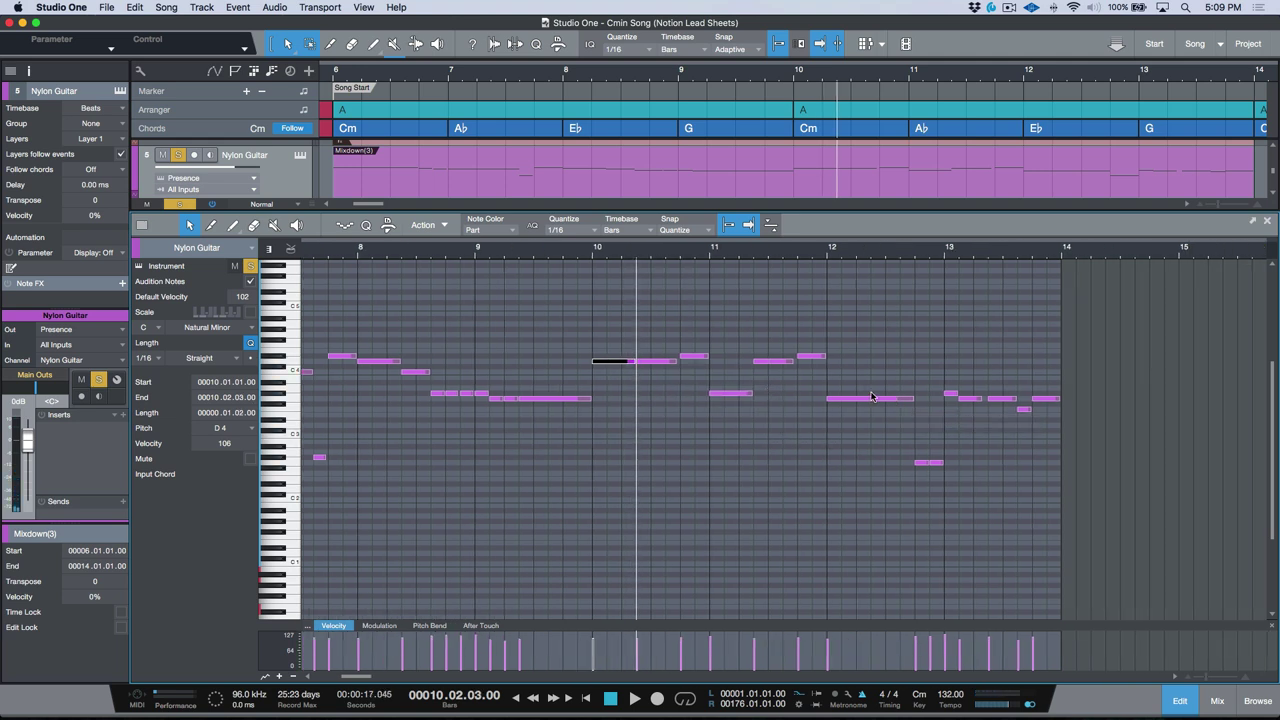
scroll(871, 397, right, 2)
Apply a length correction to later notes, then legato to the six notes between bars 10 and 12
drag(782, 358, 999, 492)
key(alt+l)
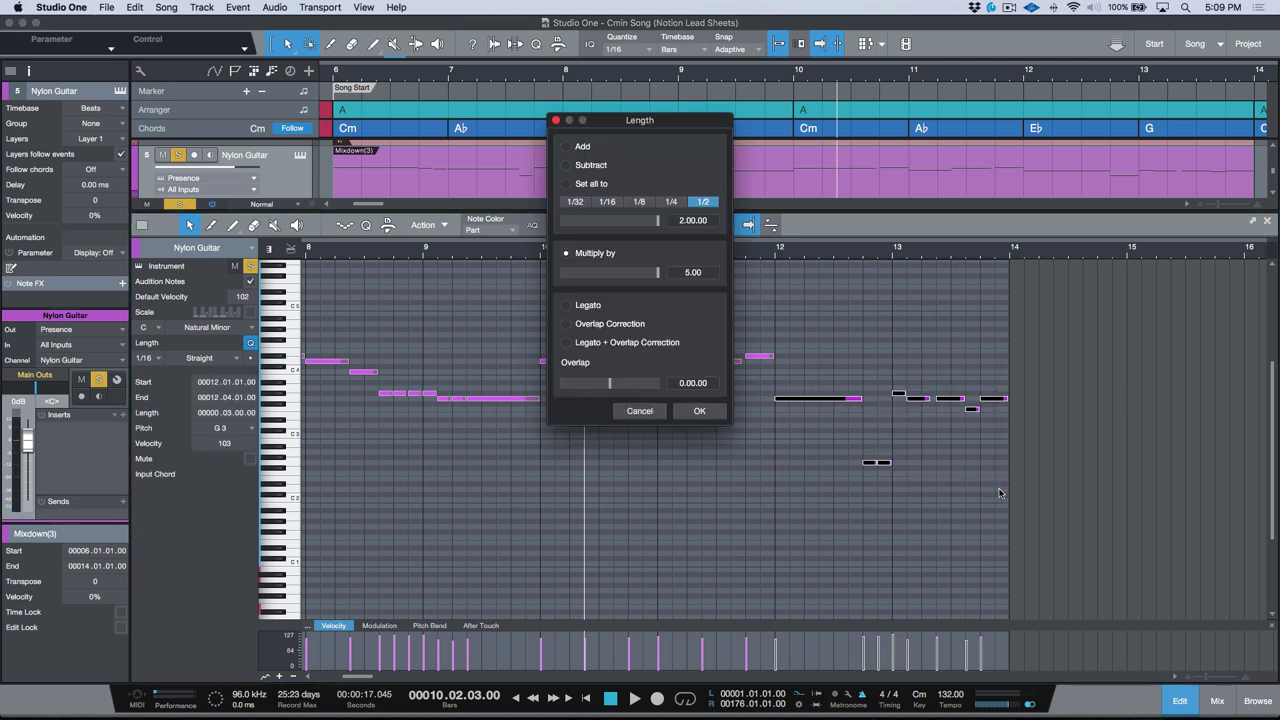
click(699, 410)
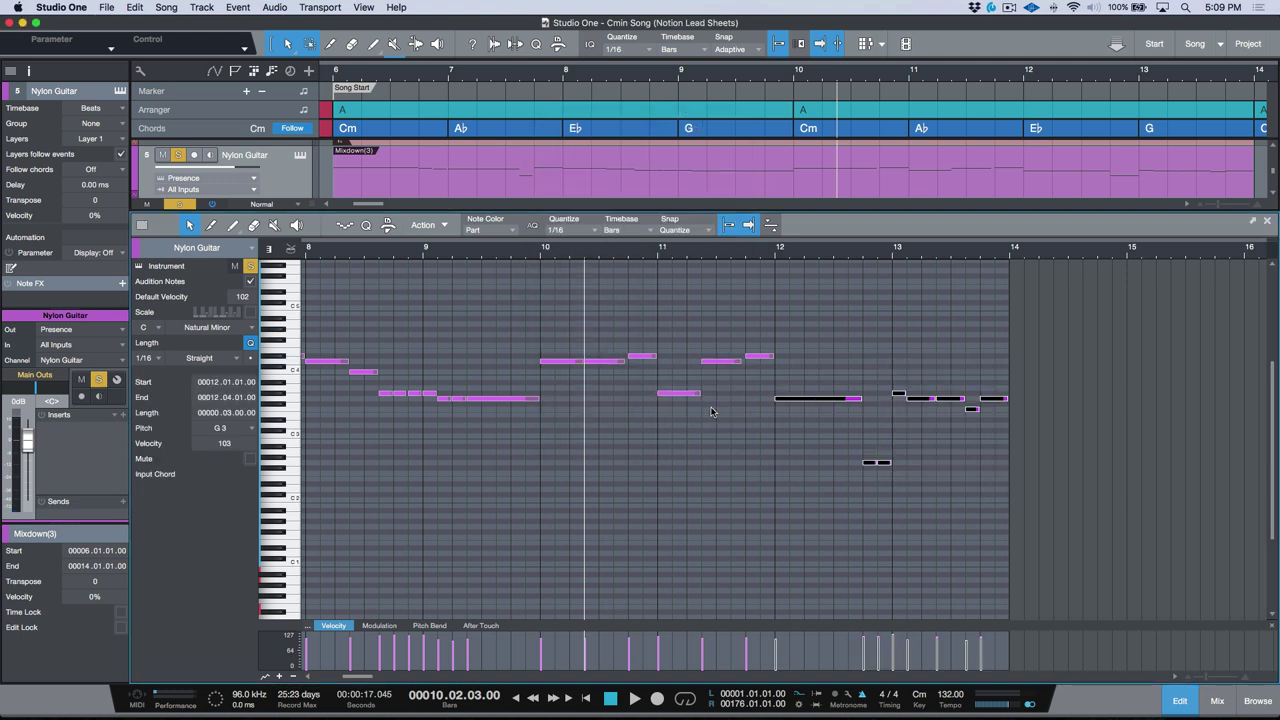
scroll(669, 374, left, 1)
drag(597, 334, 795, 421)
key(alt+l)
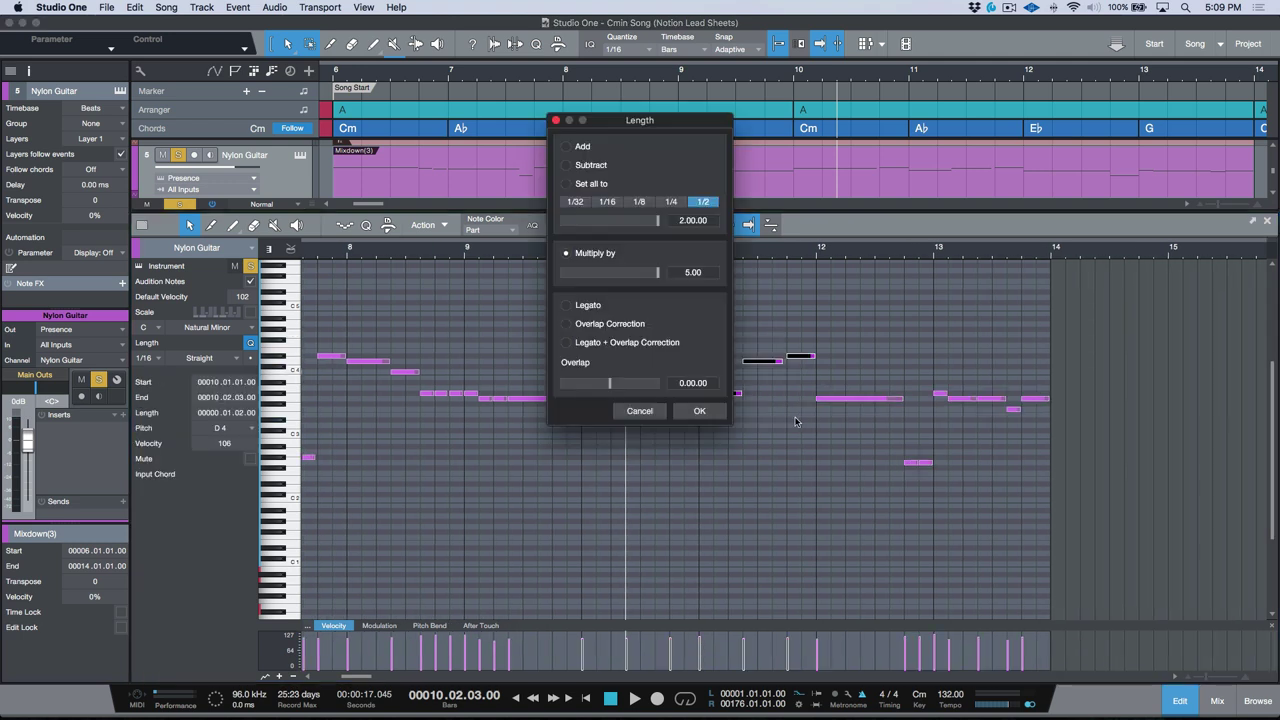
click(569, 308)
click(699, 411)
Make the opening melody notes legato
scroll(719, 477, left, 3)
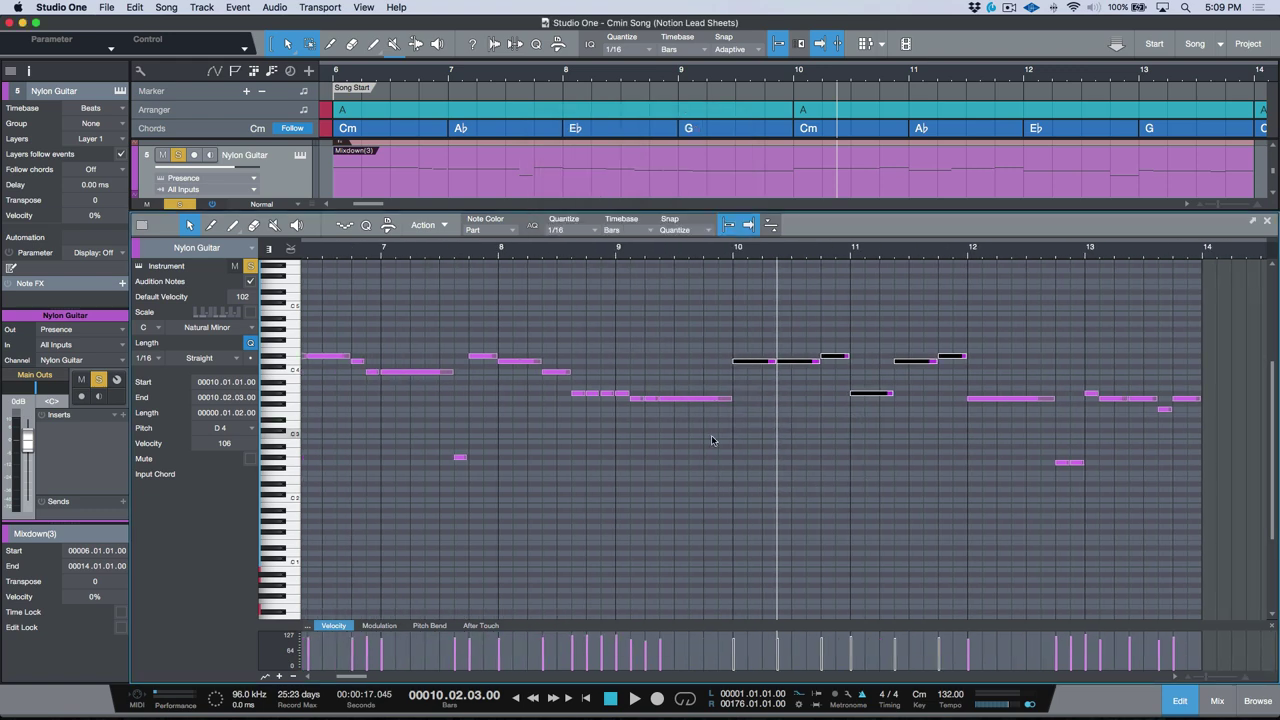
scroll(712, 440, left, 3)
drag(412, 332, 576, 391)
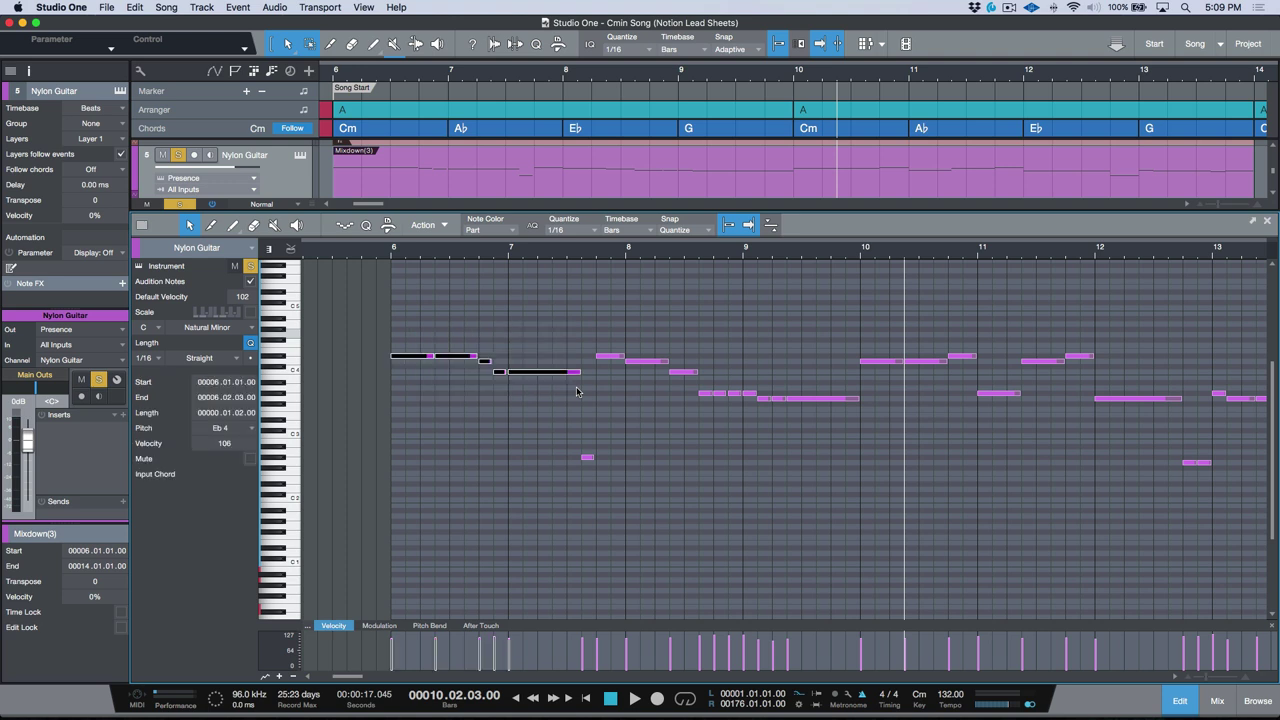
key(alt+l)
click(569, 305)
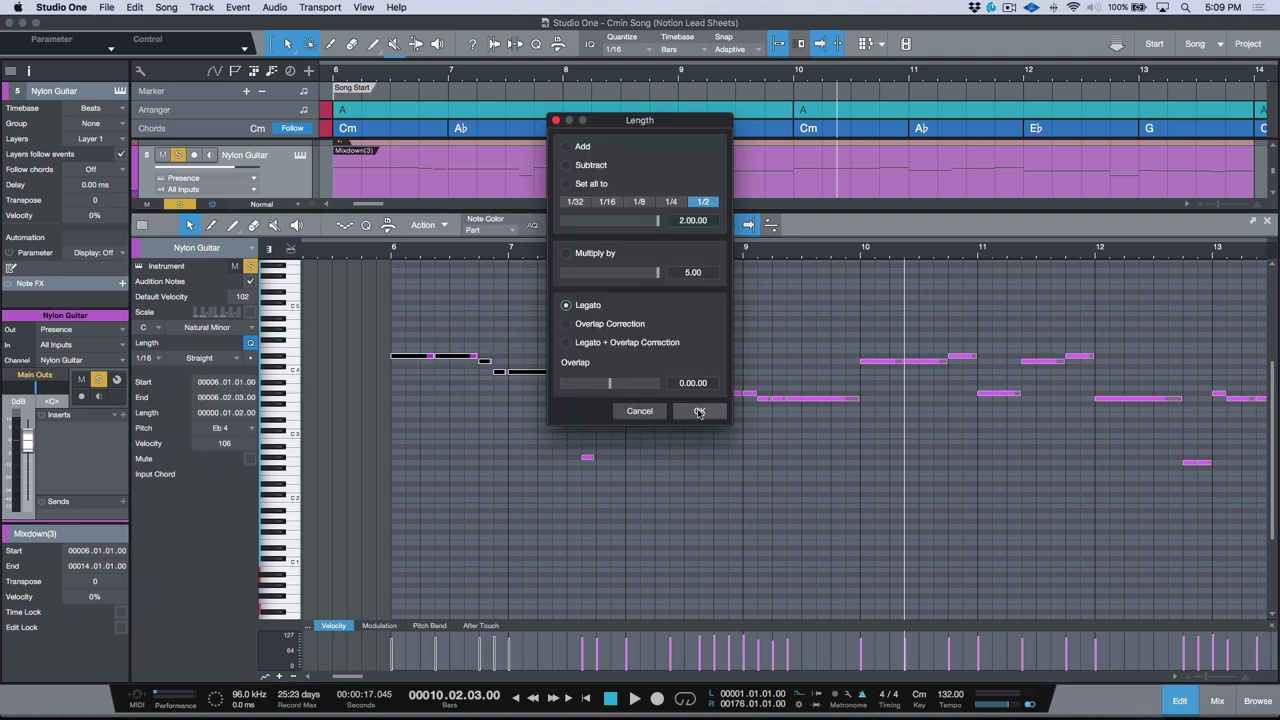
click(699, 411)
Make the notes around bars 9–10 legato
drag(690, 391, 845, 418)
key(alt+l)
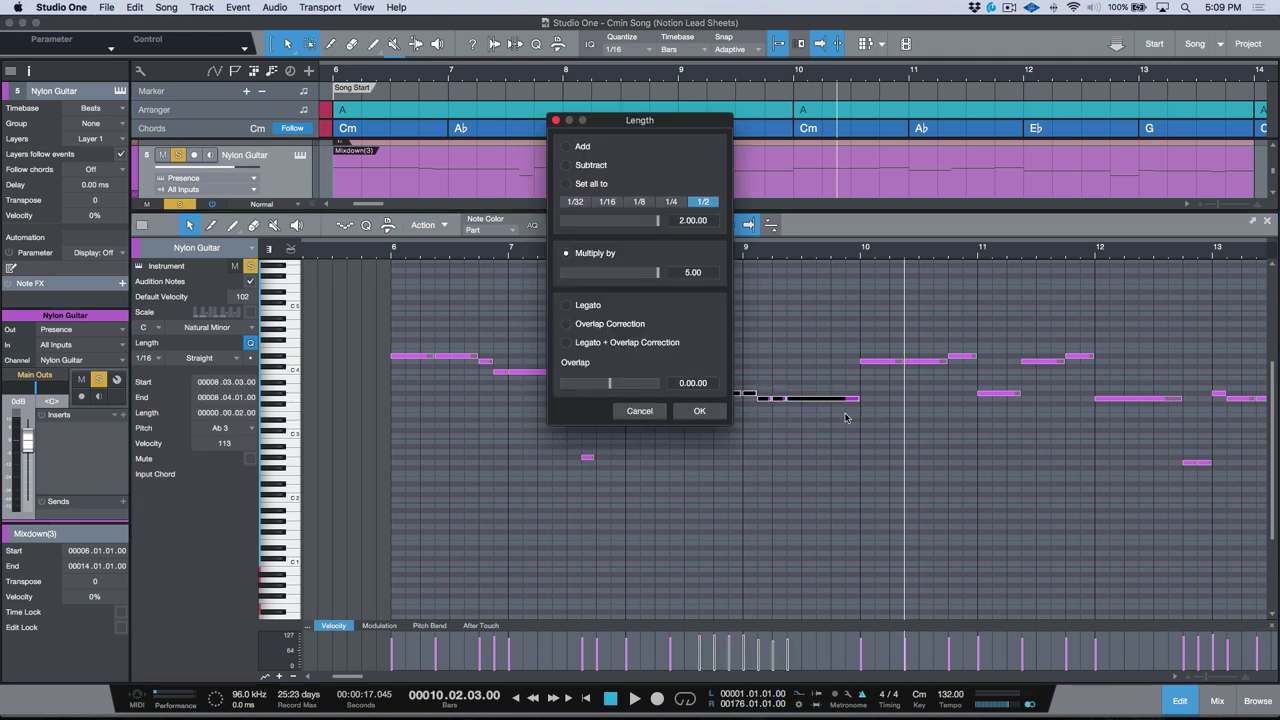
click(566, 305)
click(699, 411)
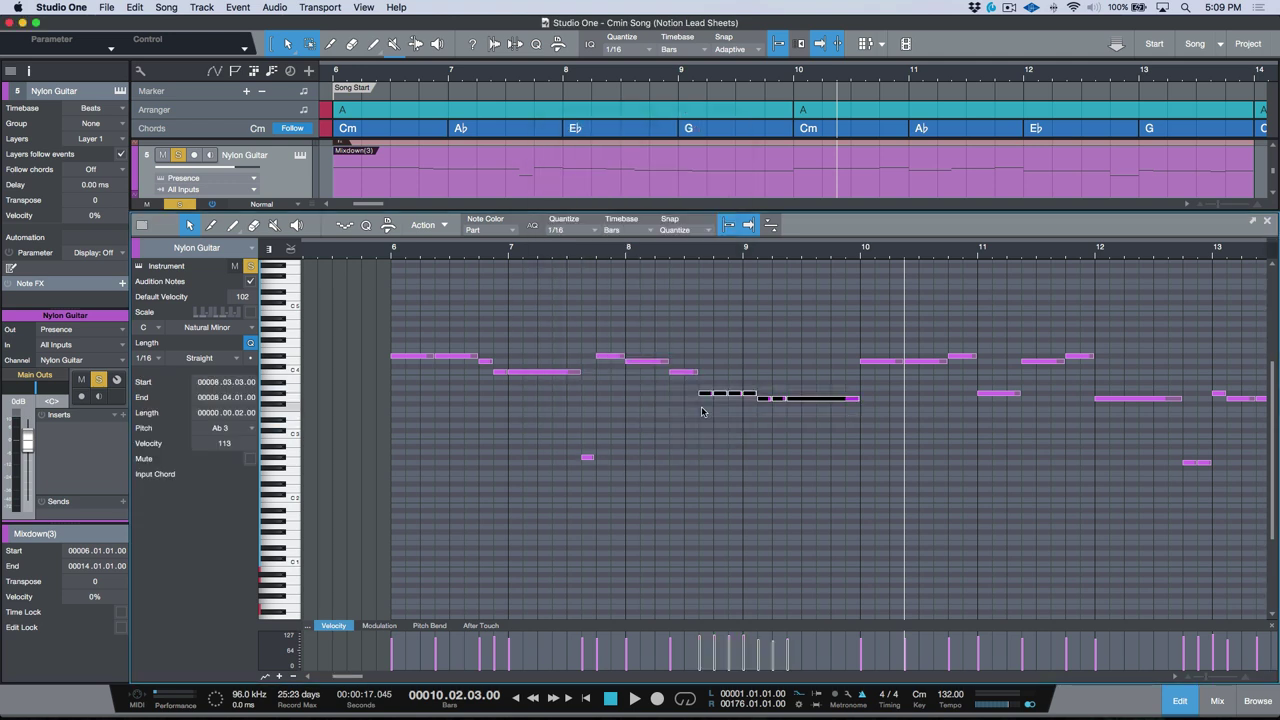
Play the melody from its first note, then close the note editor to show all tracks
click(705, 412)
key(Right)
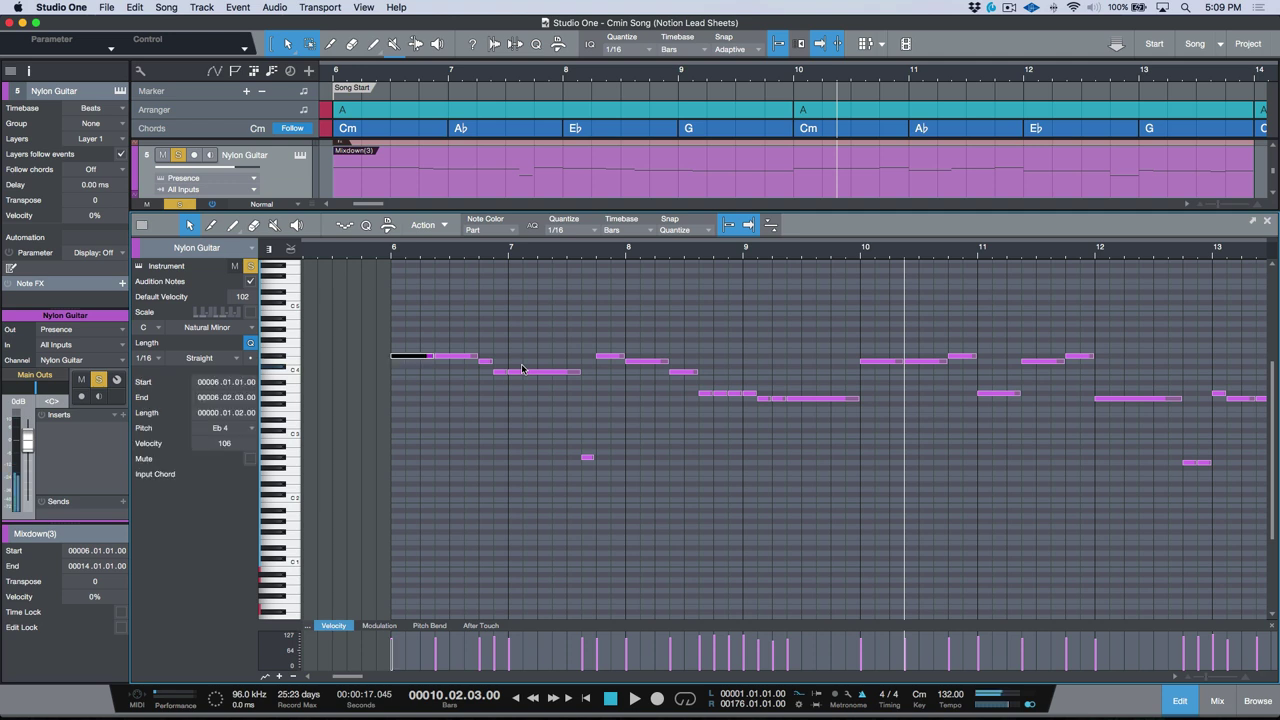
key(space)
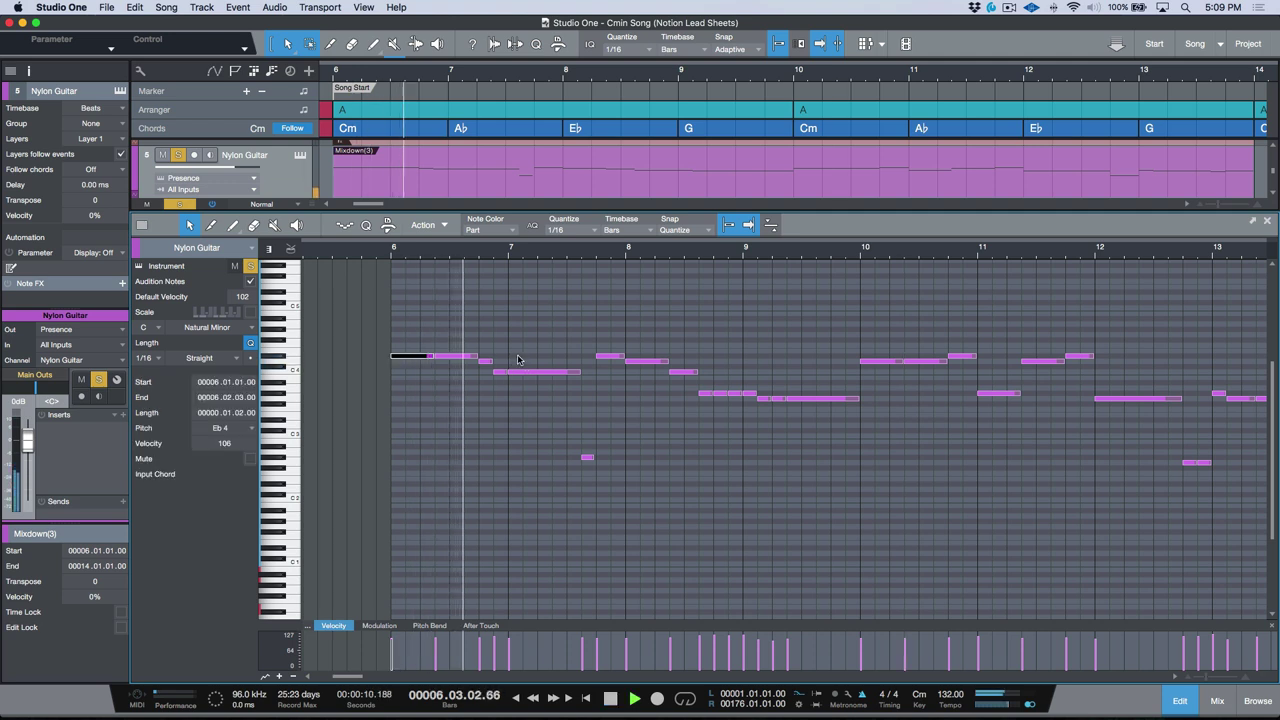
key(F2)
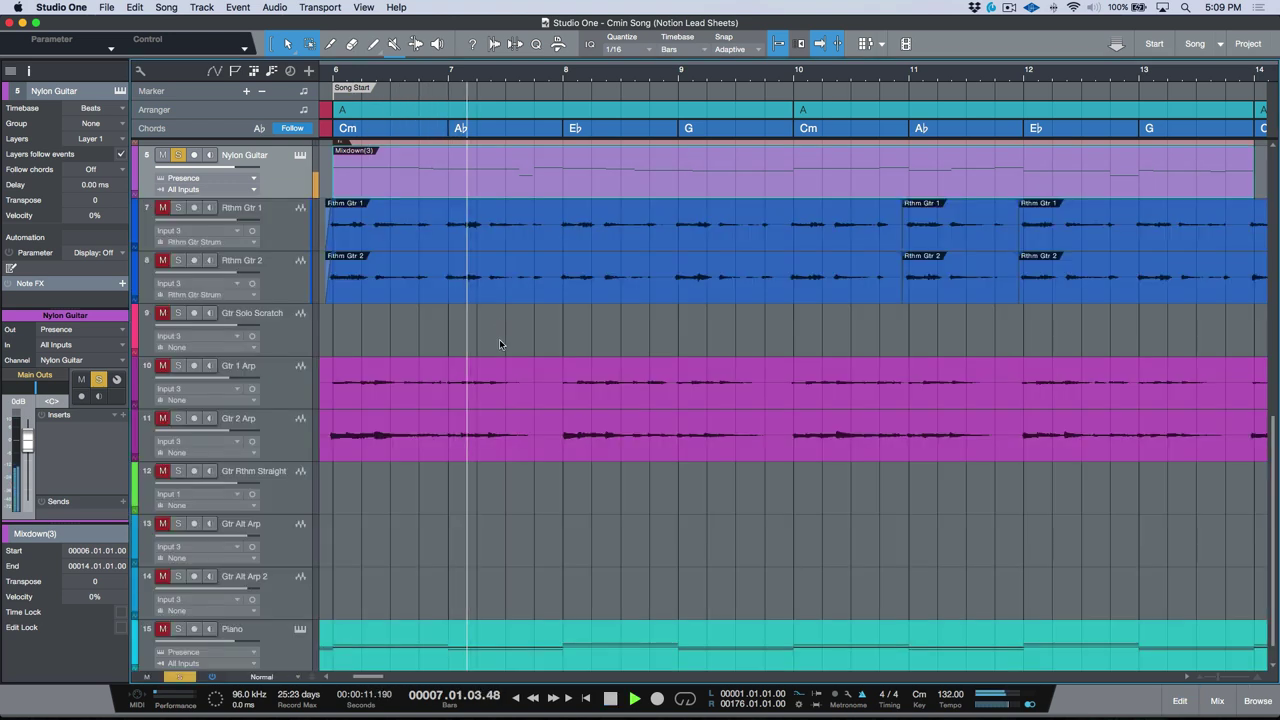
Toggle the Piano track's solo, zoom out to the whole song, stop playback and return to the start
click(178, 629)
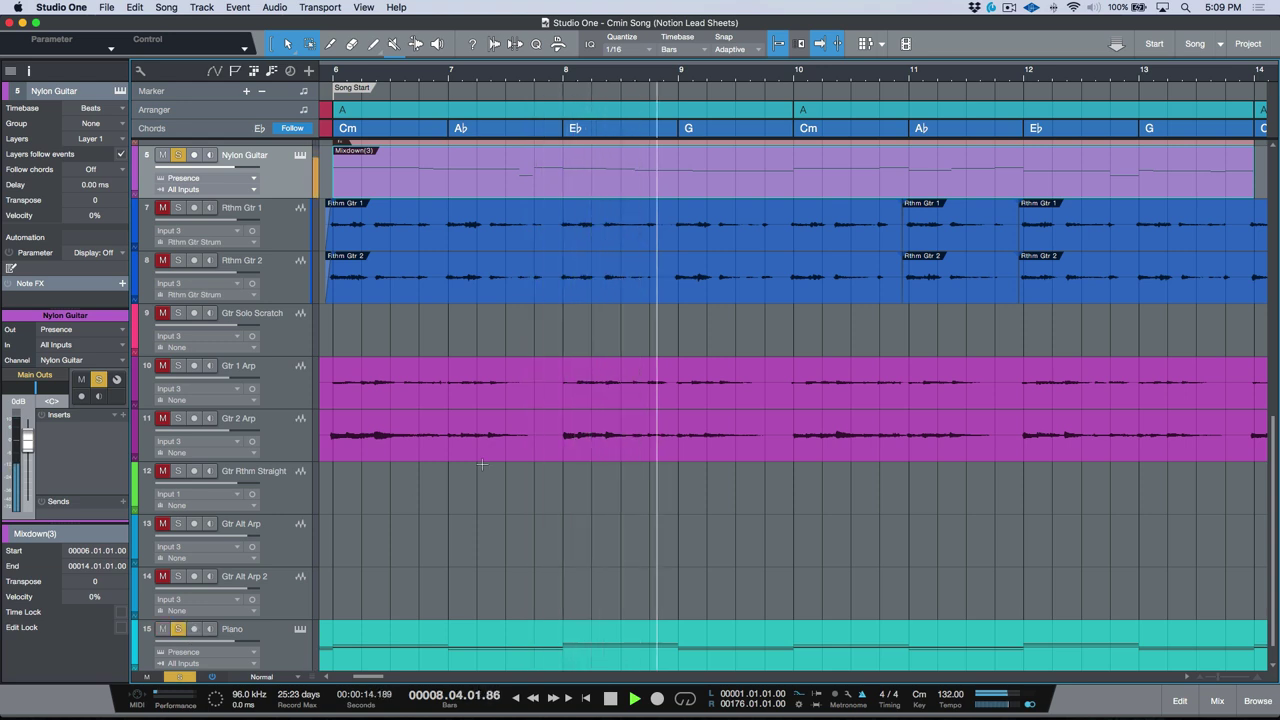
key(w)
key(w)
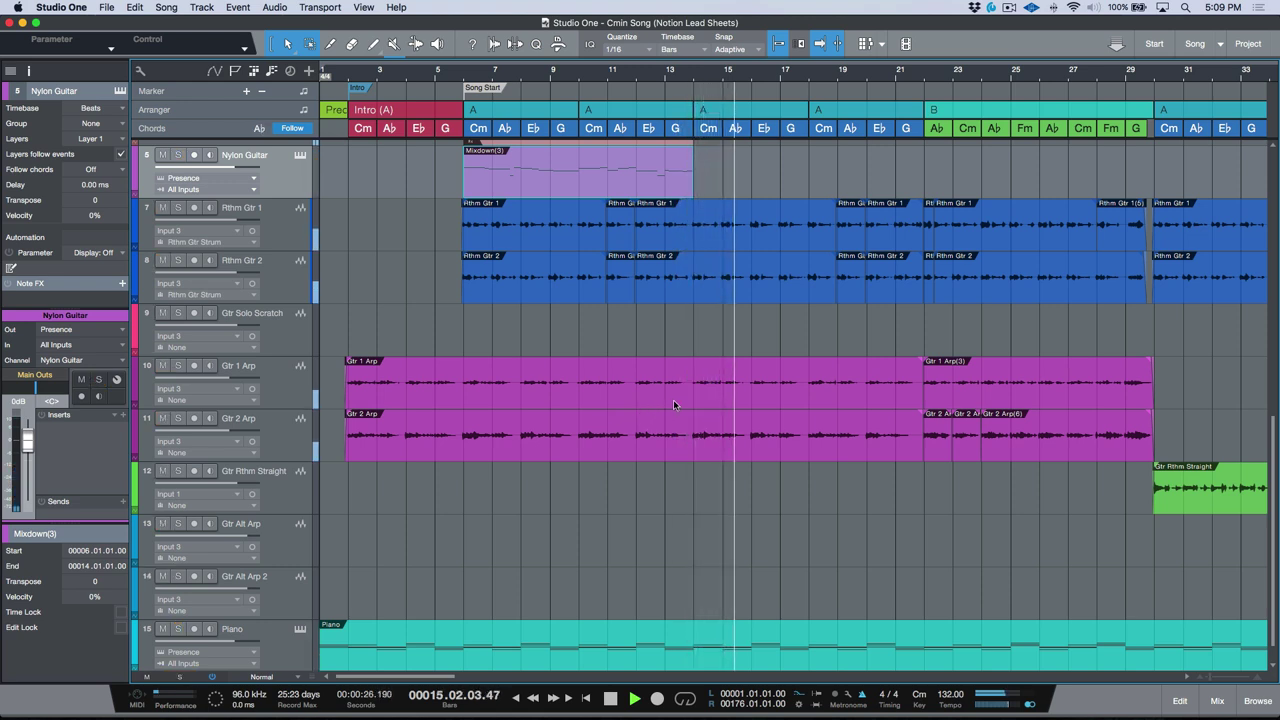
key(space)
key(Home)
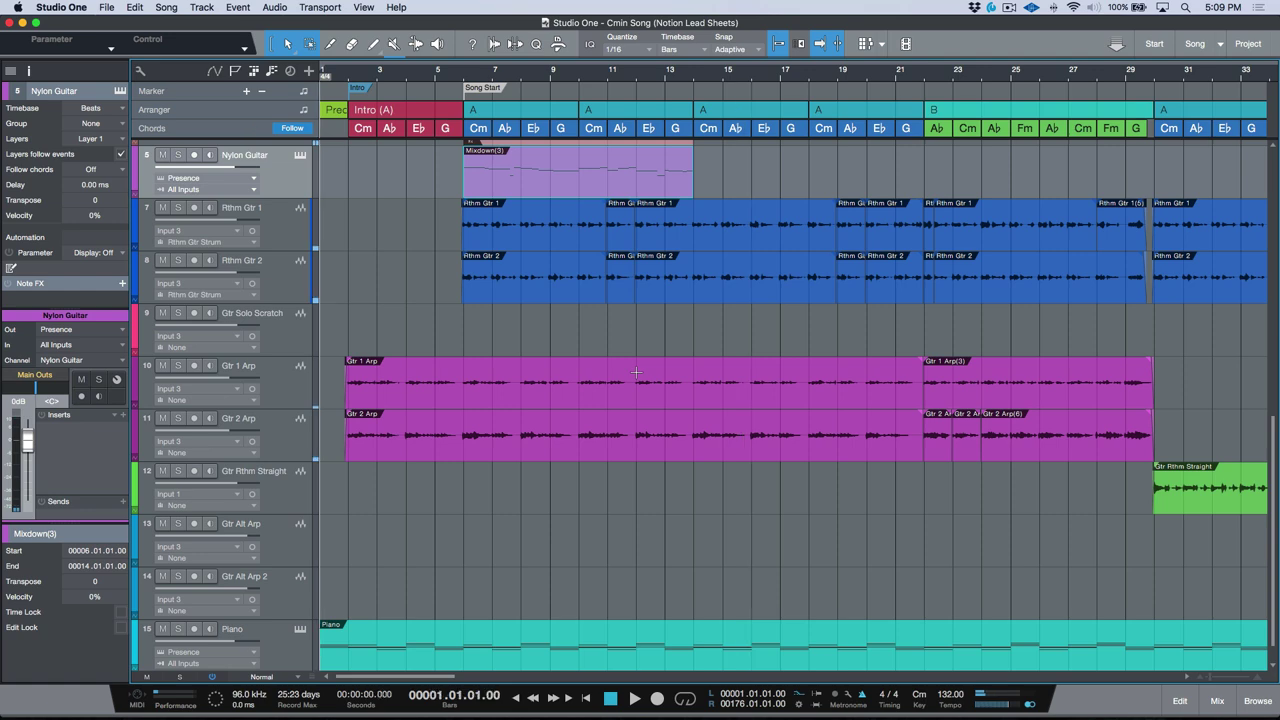
Delete the three-note bar-1 chord in the Piano part, then close the editor and view the whole song
double_click(390, 662)
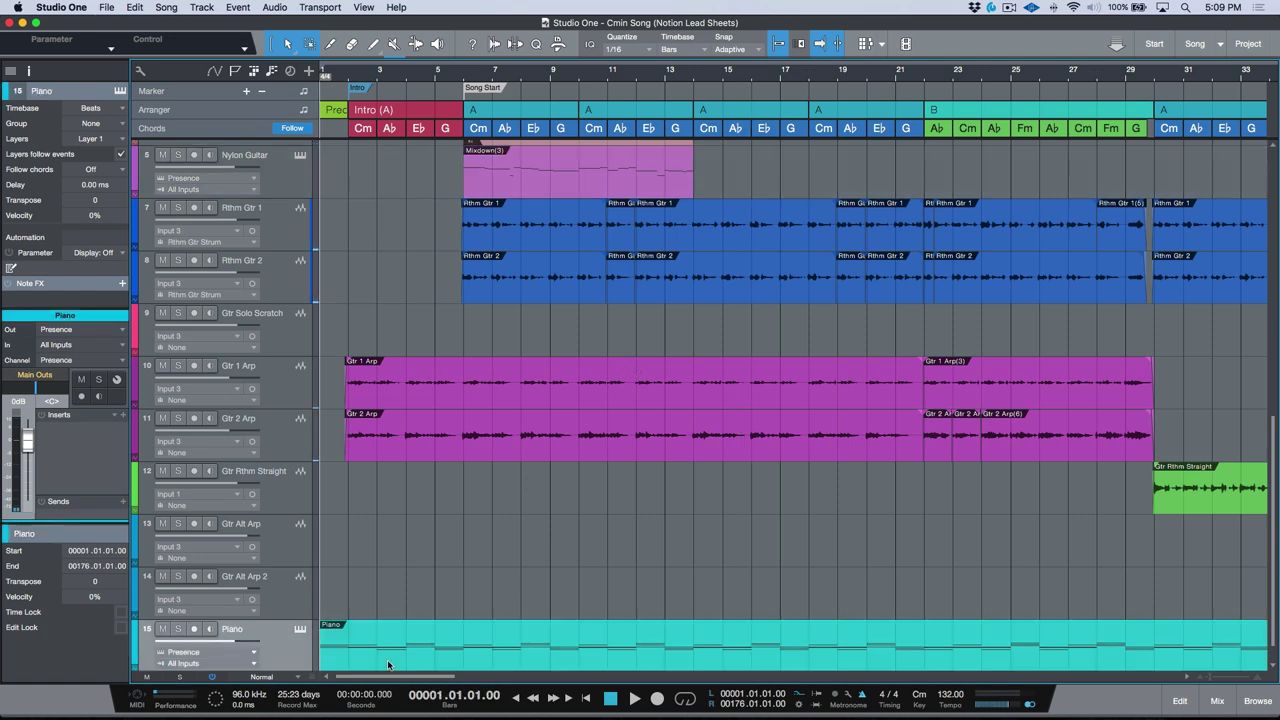
key(e)
key(e)
key(e)
key(e)
key(e)
key(e)
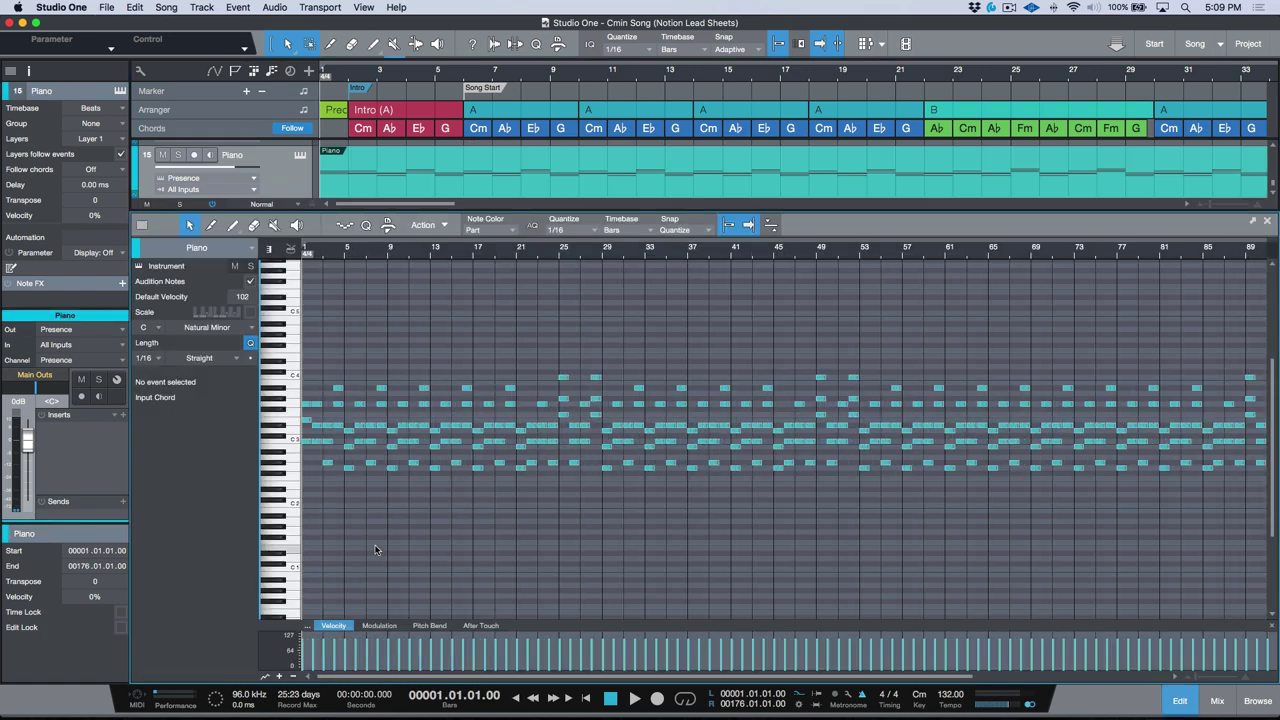
drag(354, 369, 345, 548)
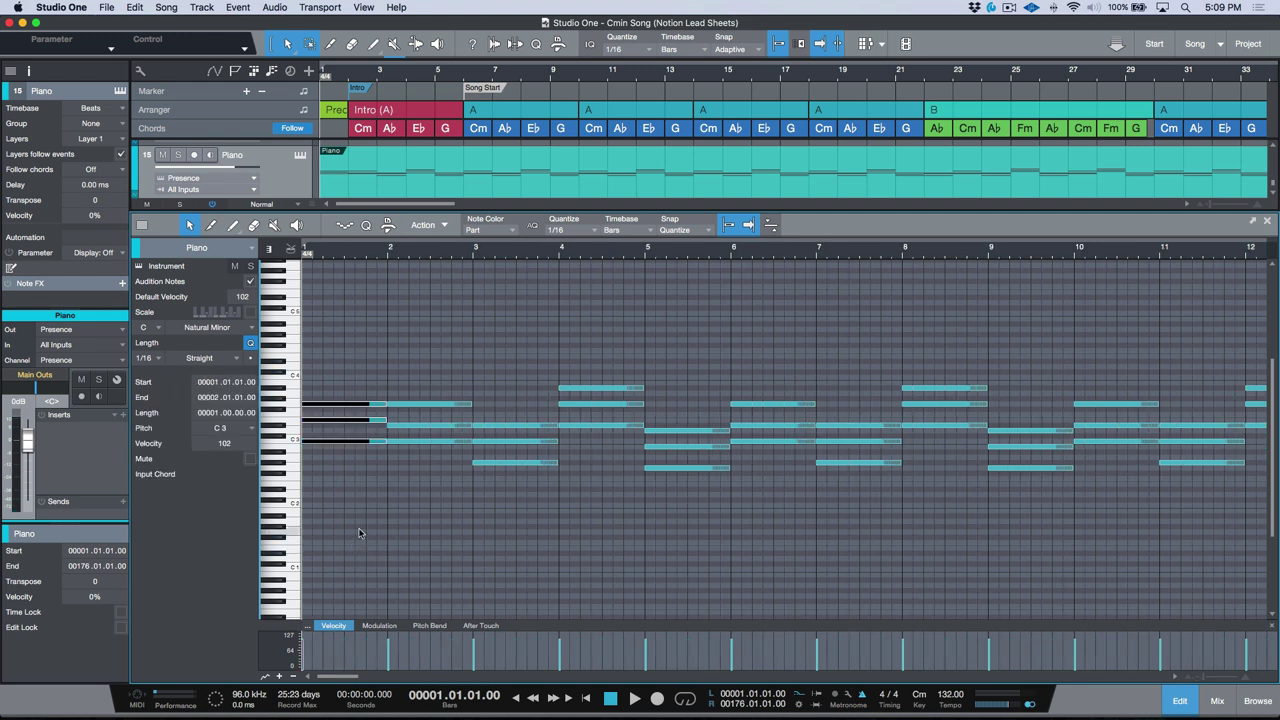
key(Delete)
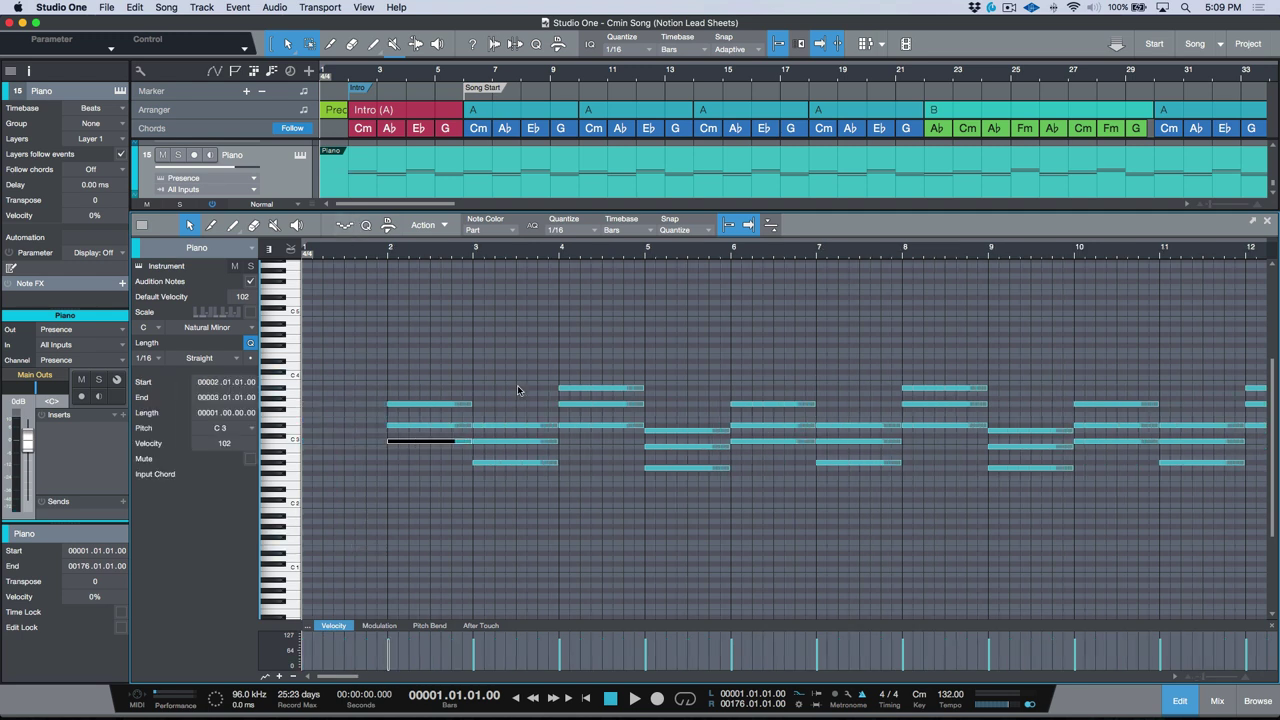
click(1268, 223)
key(z)
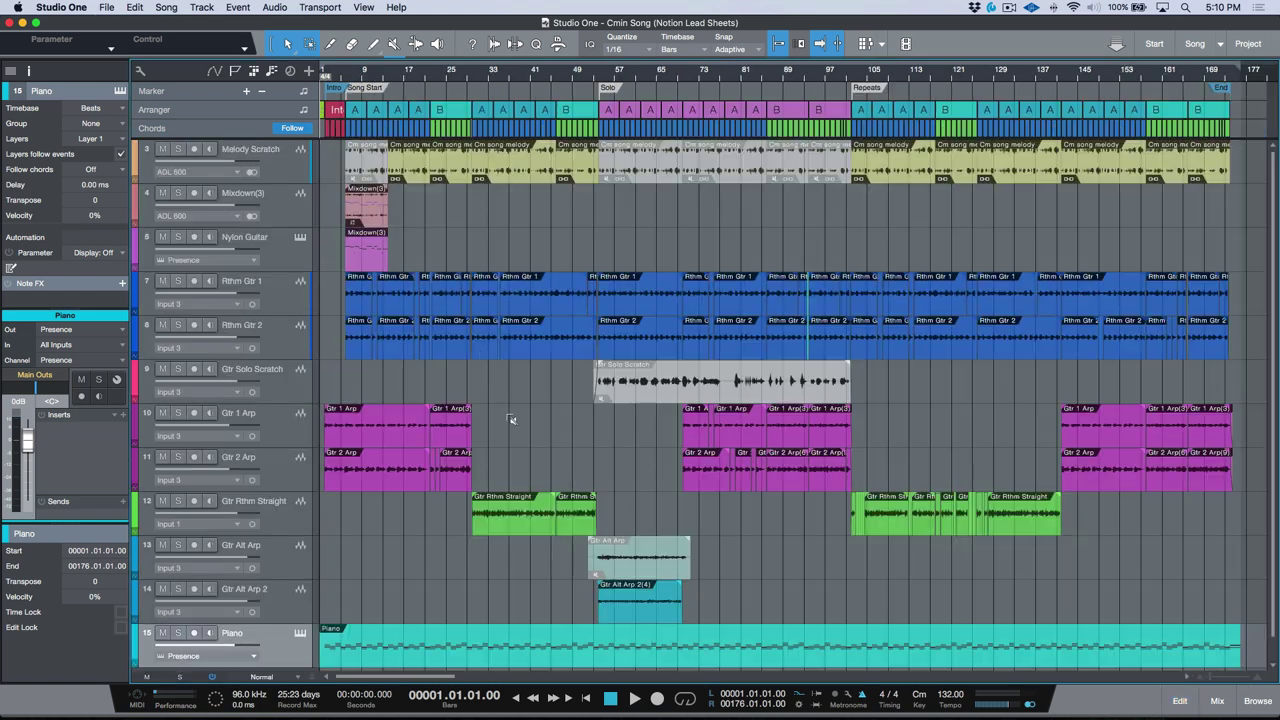
Delete the Mixdown(3) track and duplicate the Nylon Guitar melody clip along the song to bar 30
click(293, 219)
key(Delete)
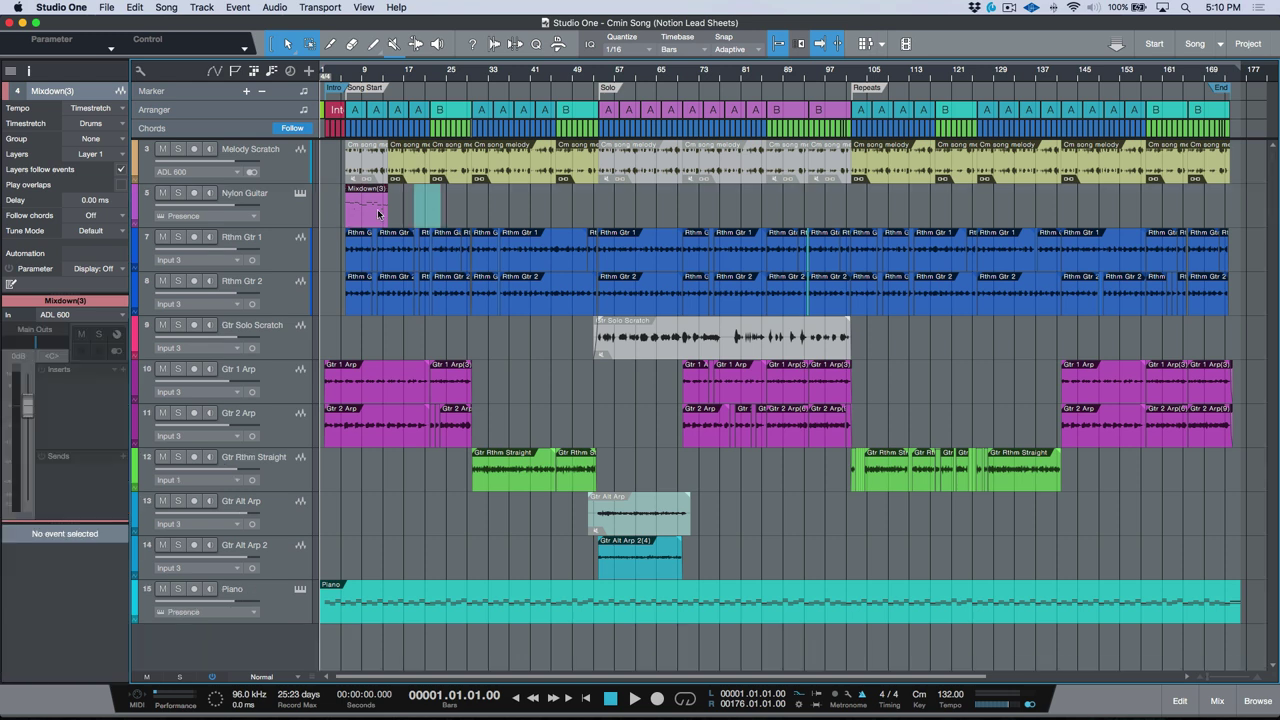
click(370, 217)
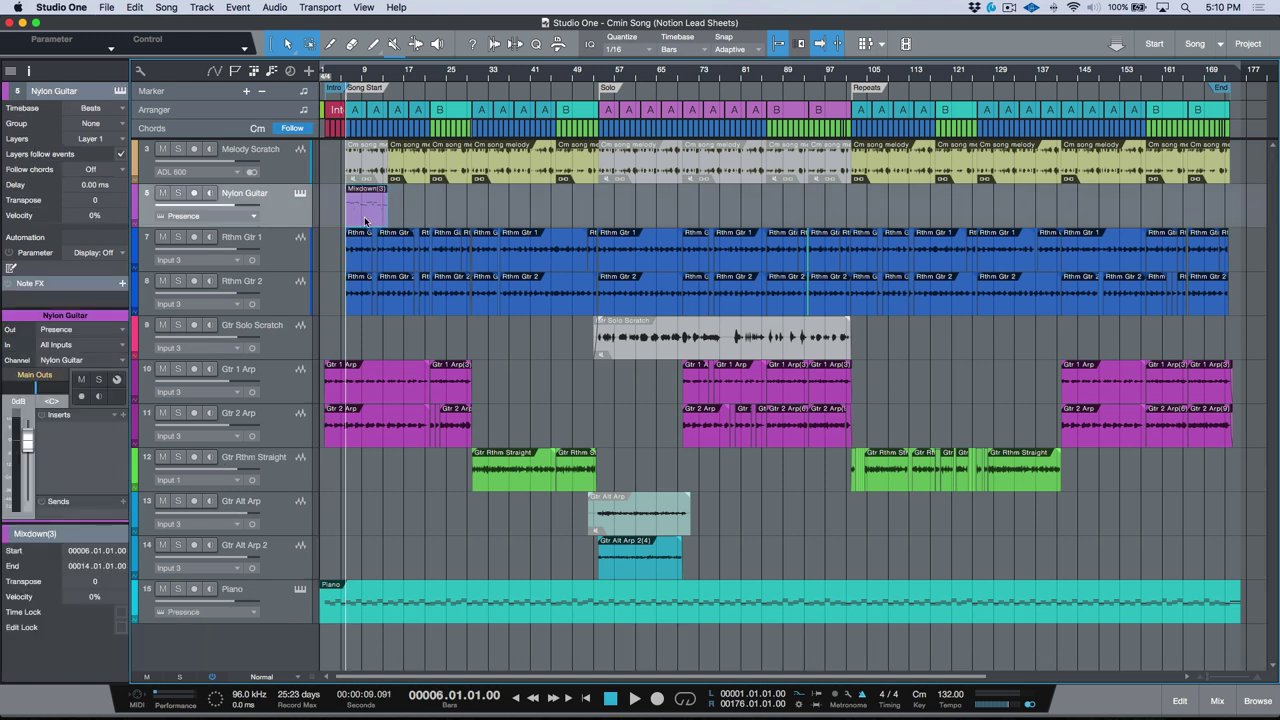
key(d)
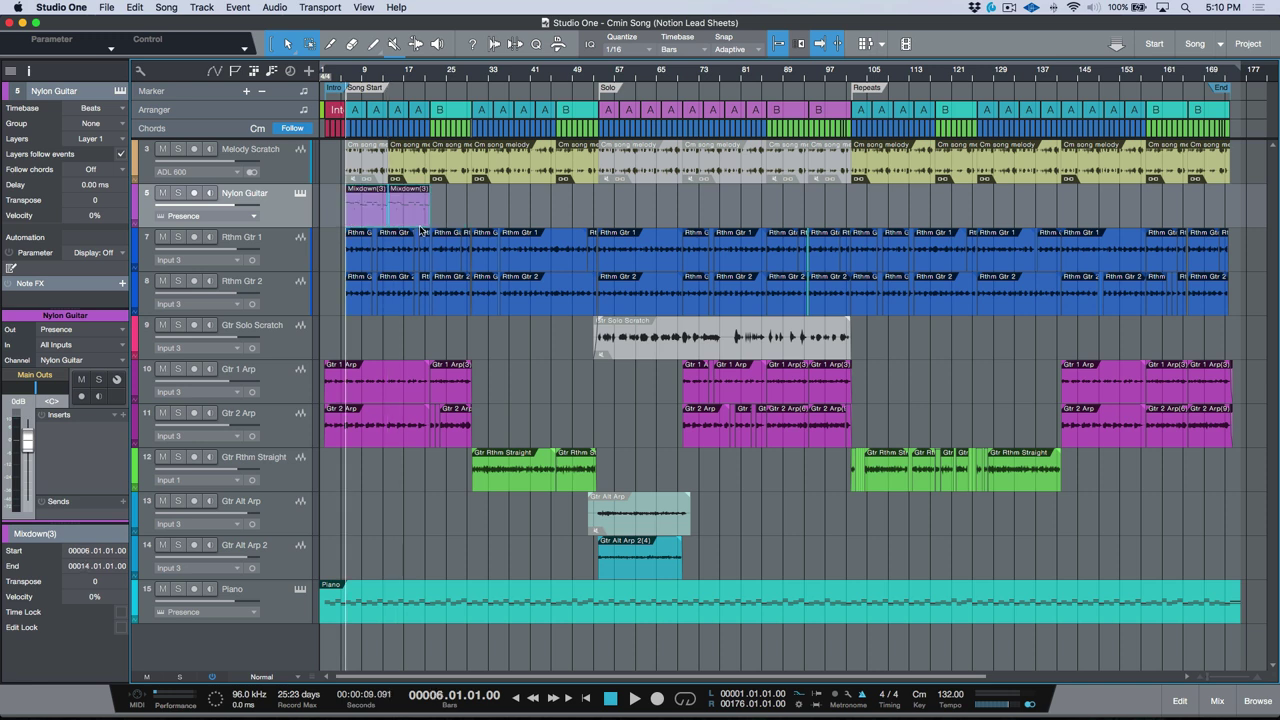
key(g)
drag(372, 217, 1096, 219)
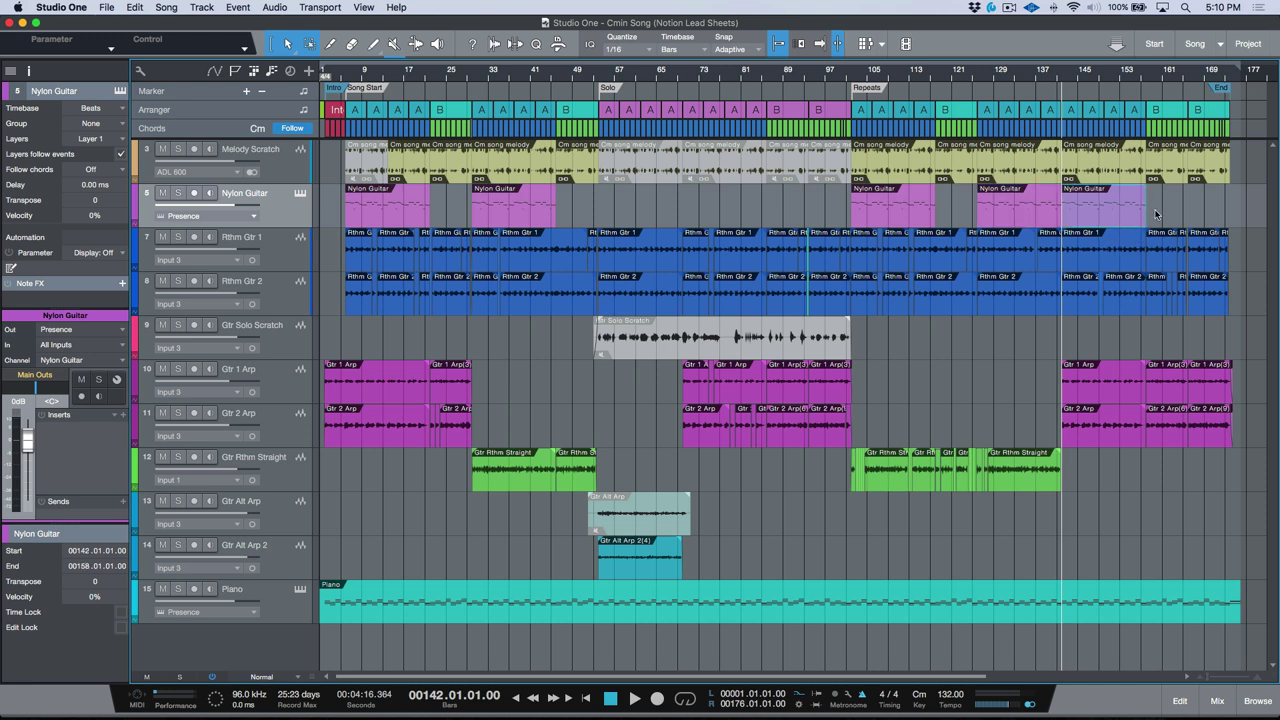
Merge all the Nylon Guitar clips into a single event starting at bar 6
drag(826, 216, 379, 213)
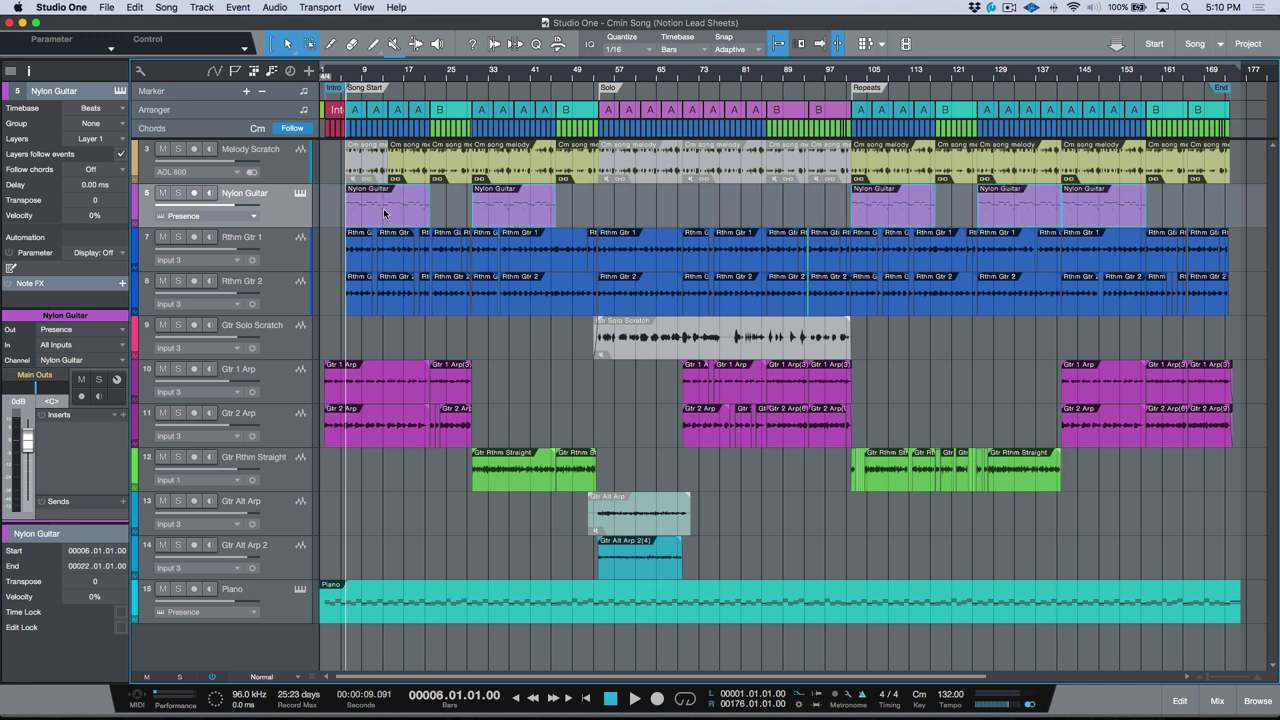
key(g)
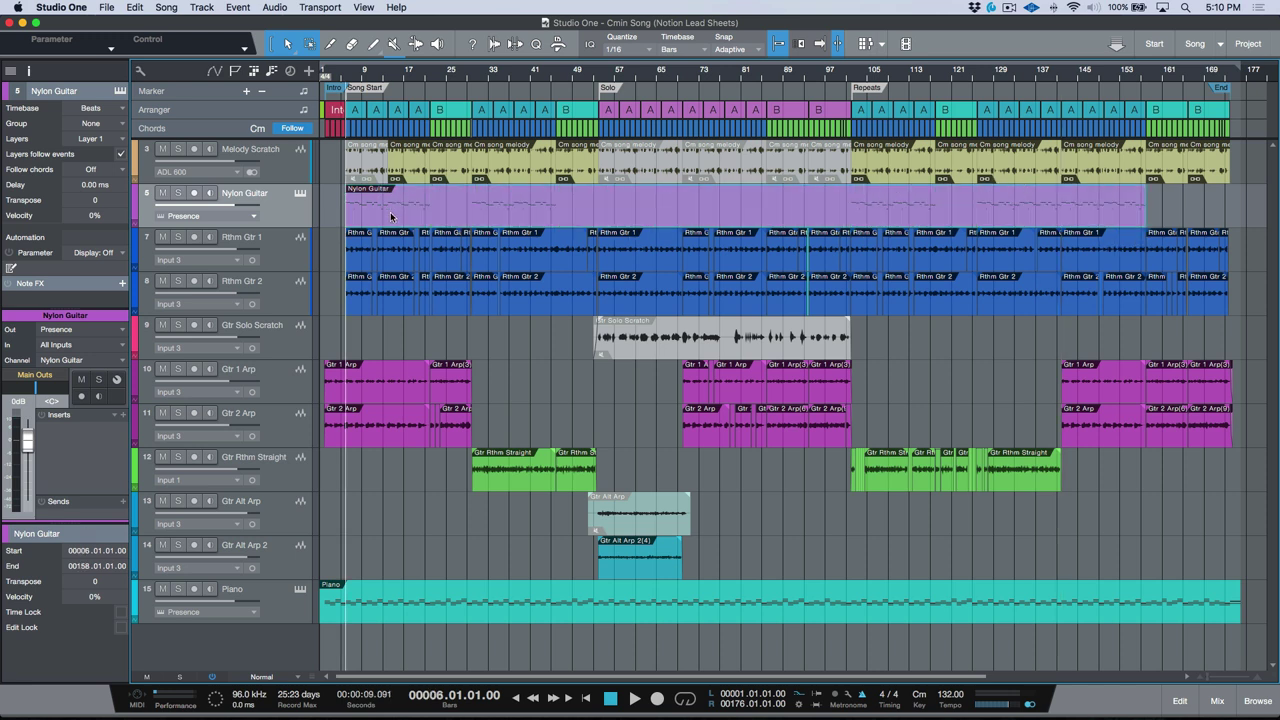
click(543, 351)
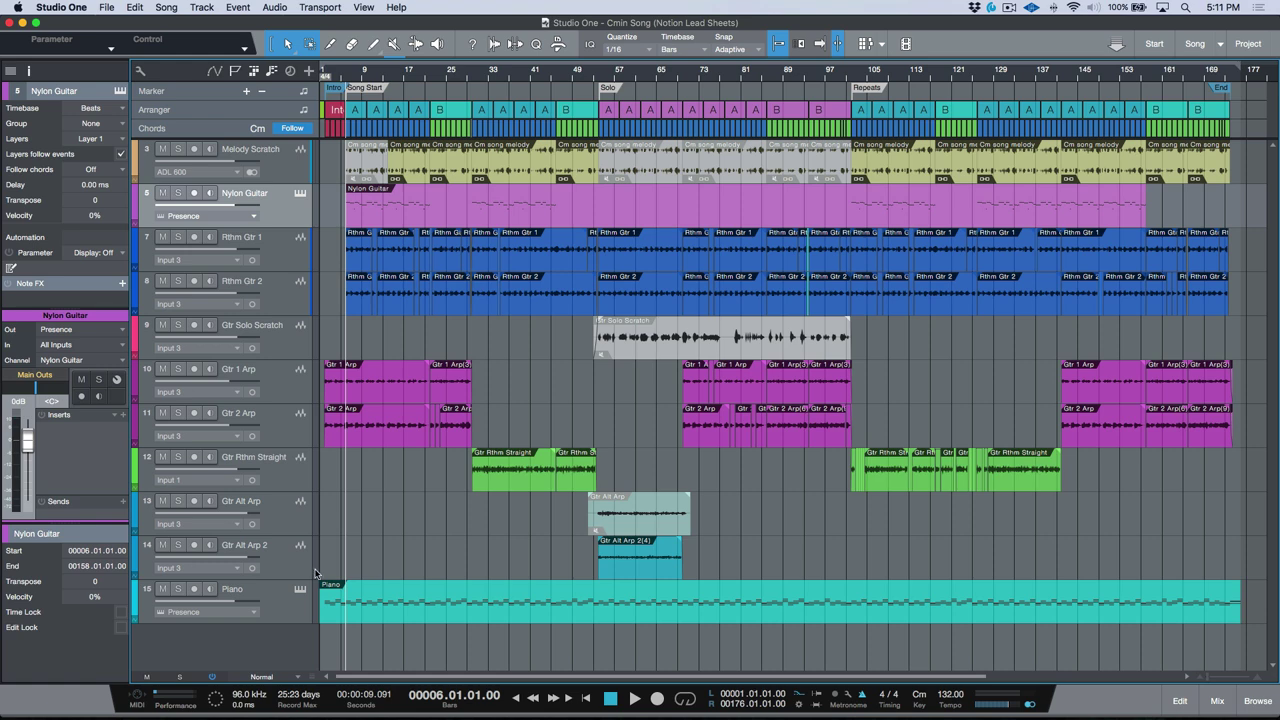
Use Song > Send to Notion to send the entire song's note data as a lead sheet
click(167, 8)
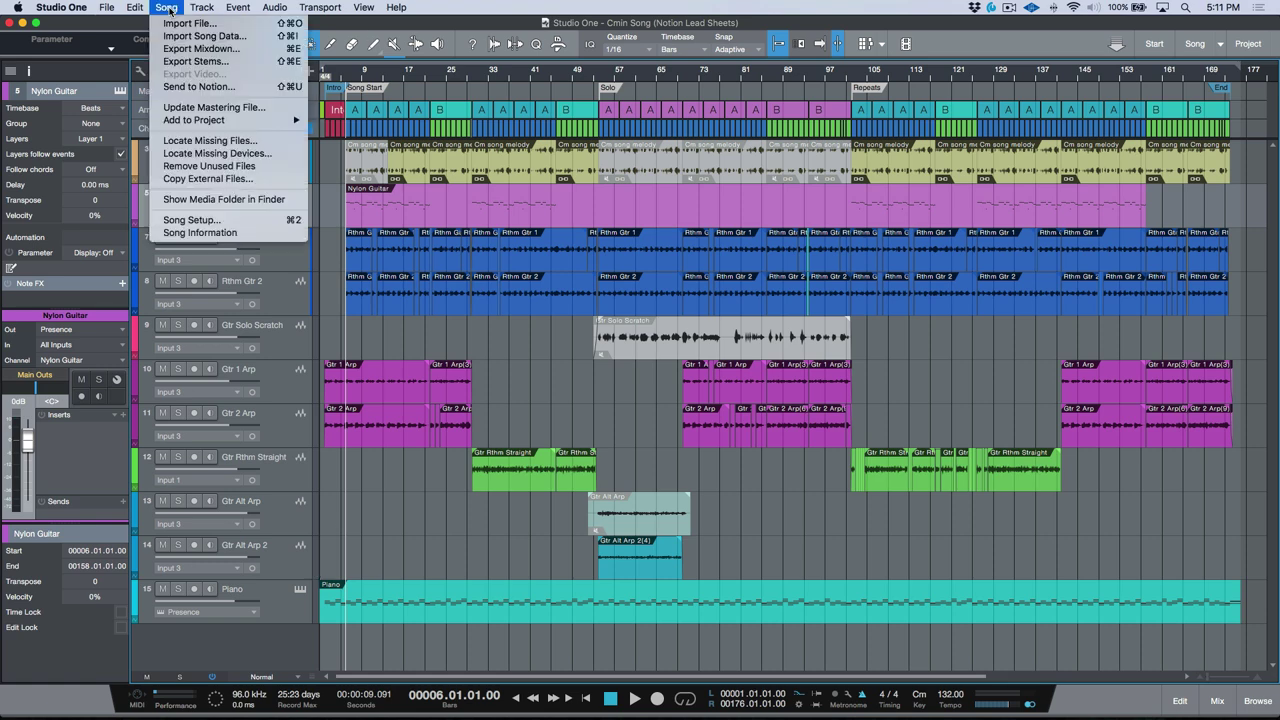
click(180, 87)
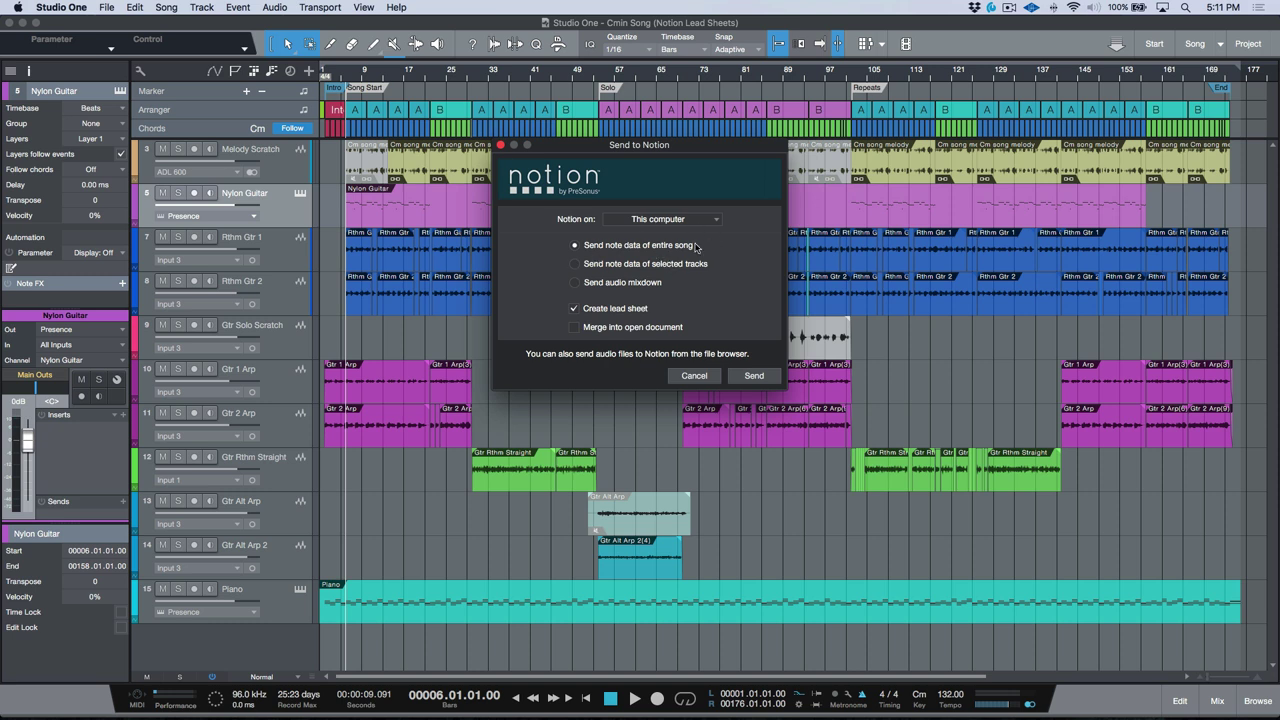
click(756, 376)
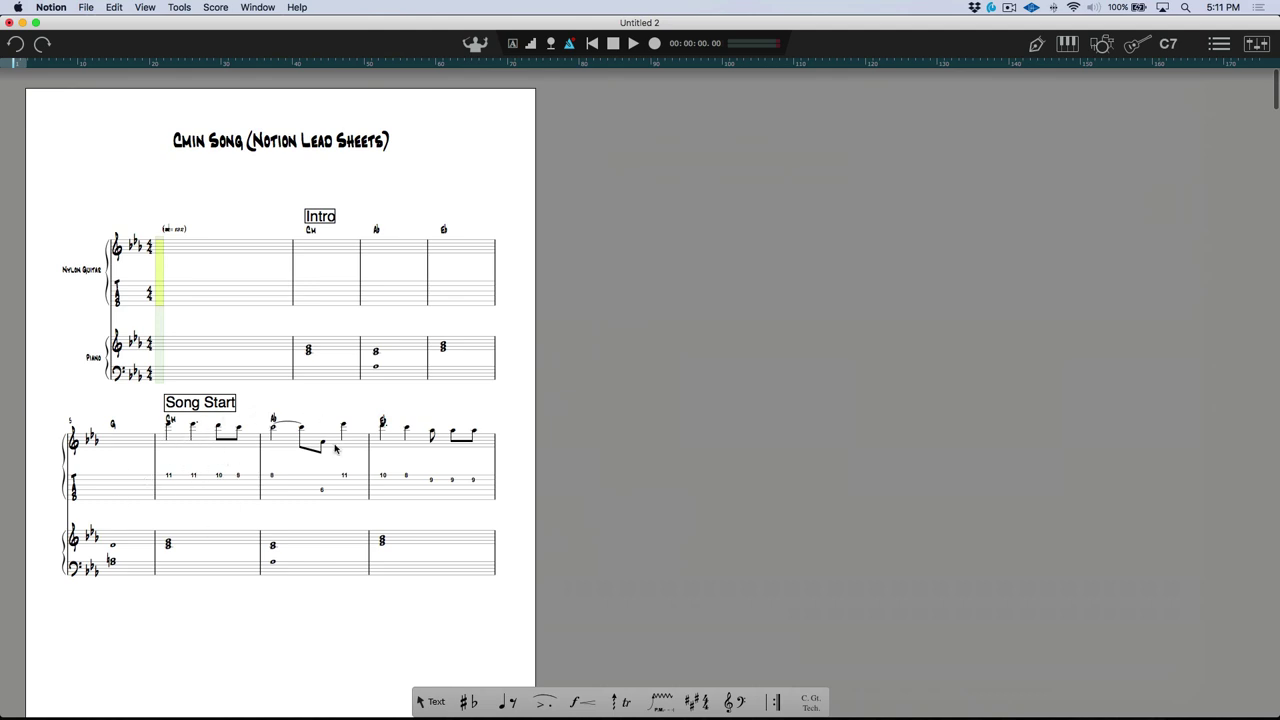
scroll(194, 455, down, 4)
scroll(194, 455, down, 3)
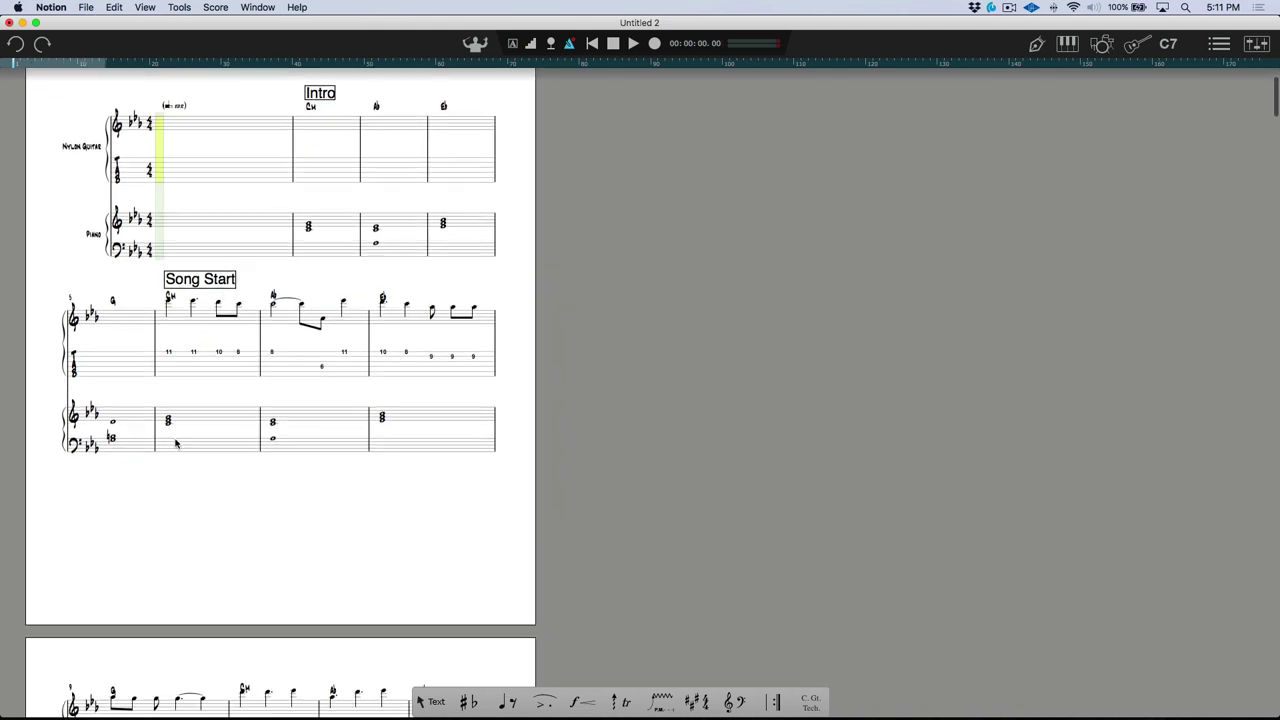
scroll(129, 417, down, 20)
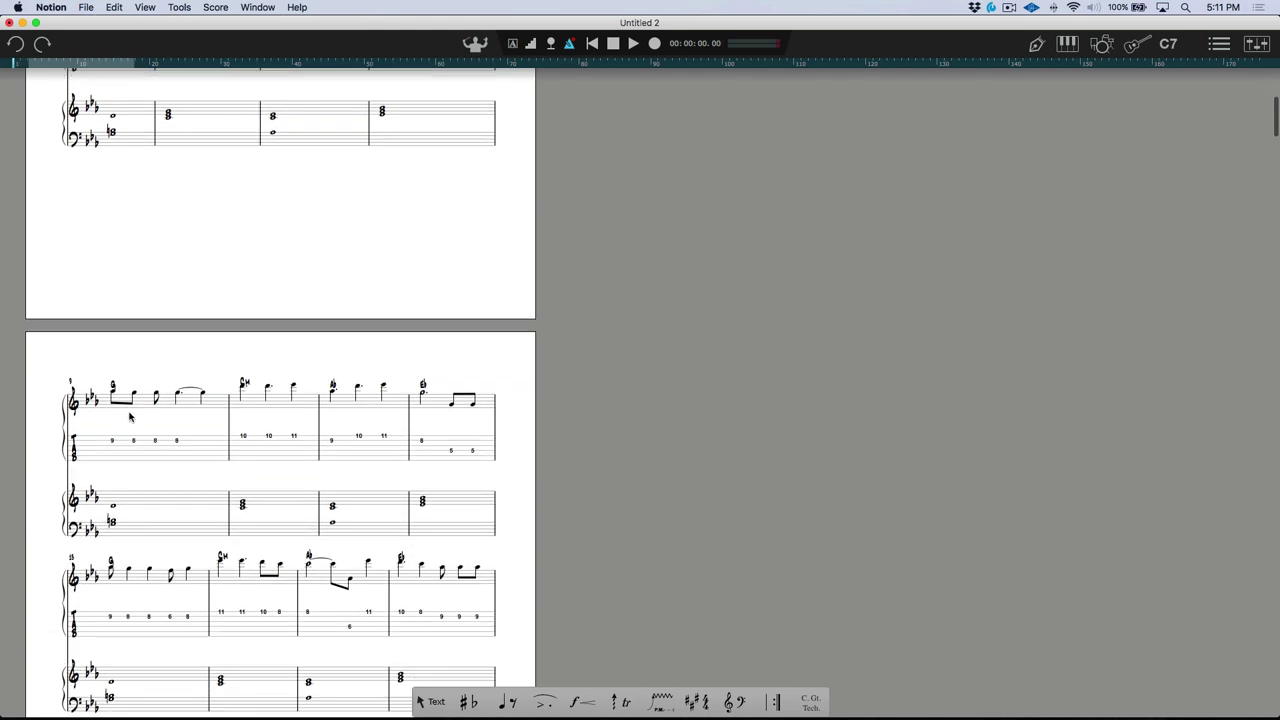
scroll(129, 417, down, 20)
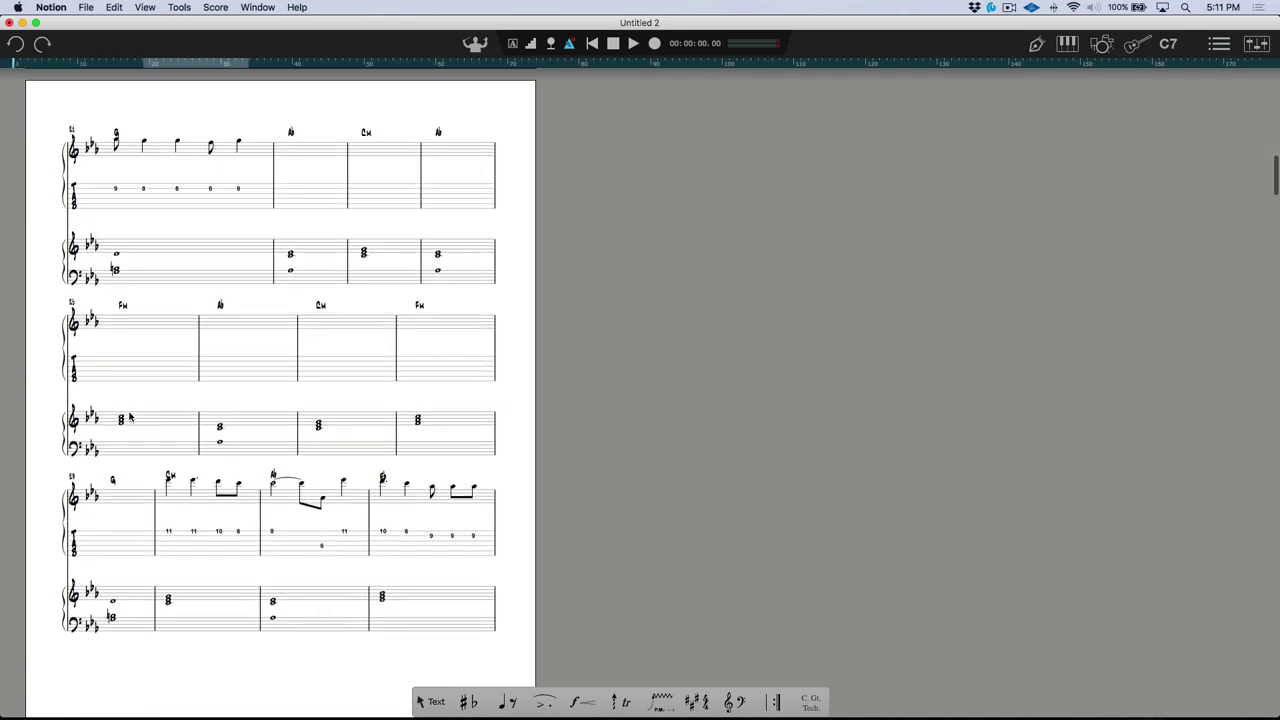
scroll(129, 417, down, 20)
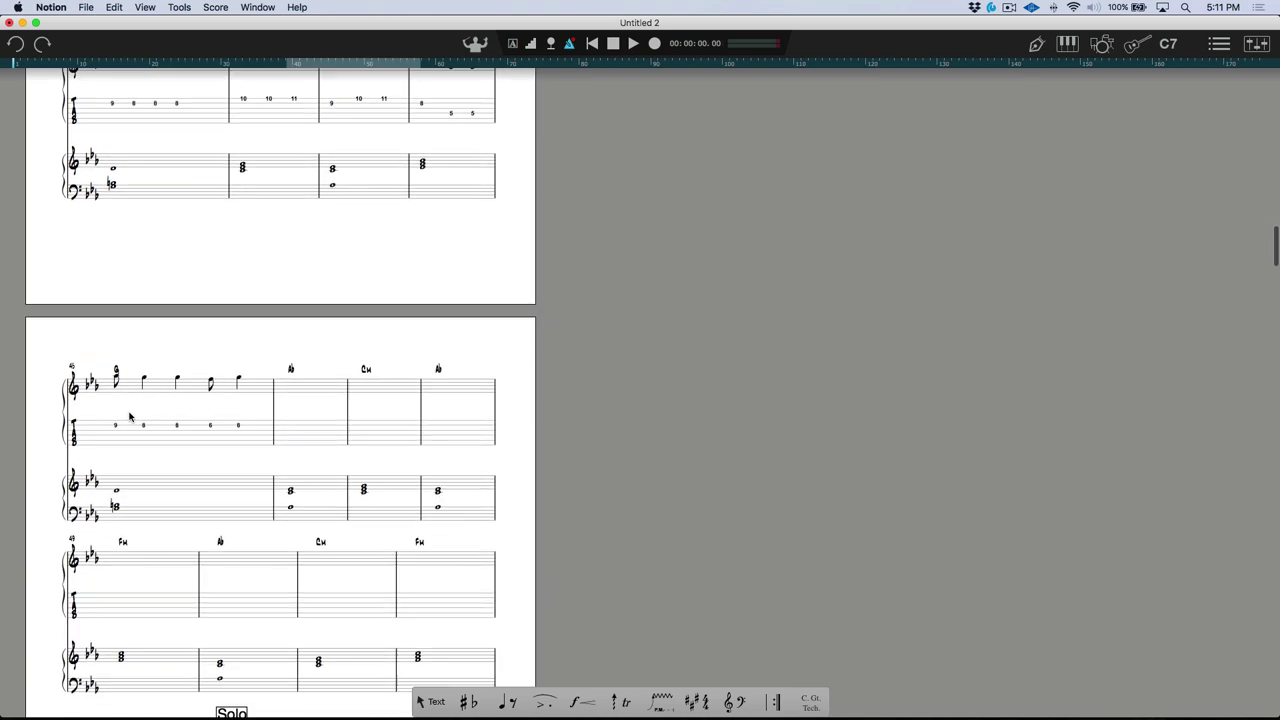
scroll(185, 398, down, 1)
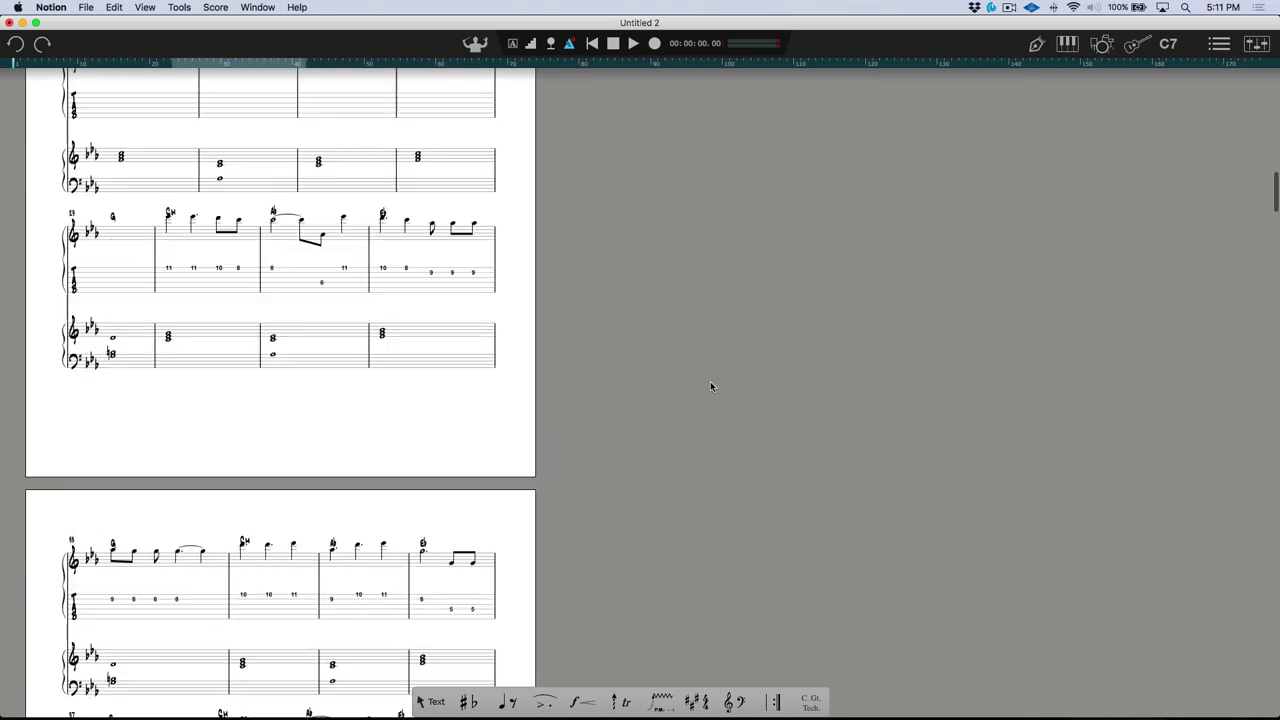
scroll(710, 386, up, 20)
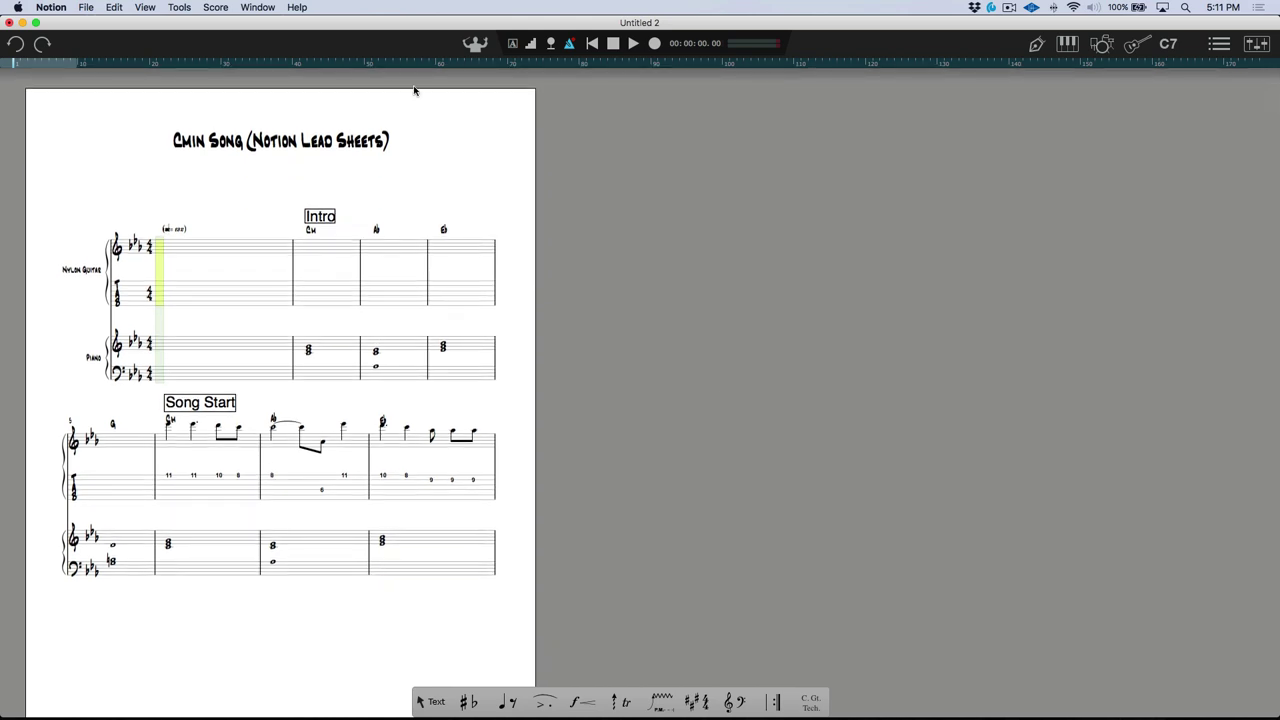
click(217, 7)
mouse_move(237, 117)
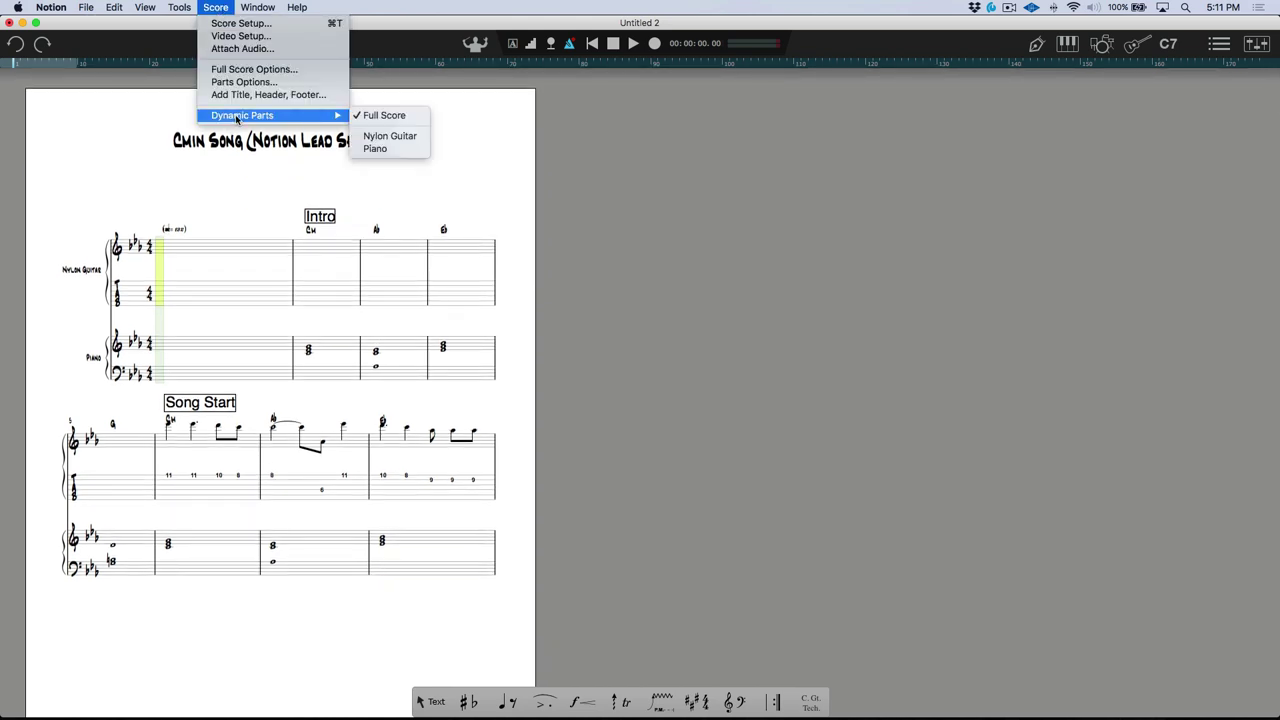
click(369, 203)
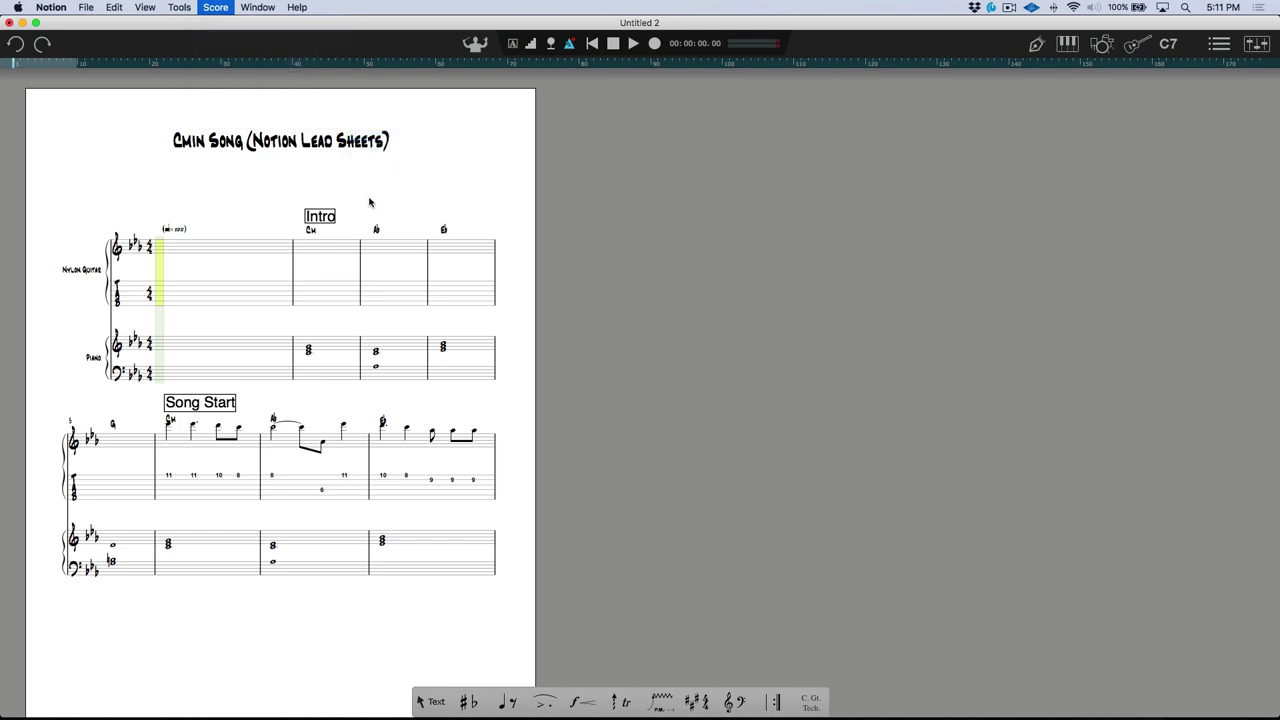
click(216, 7)
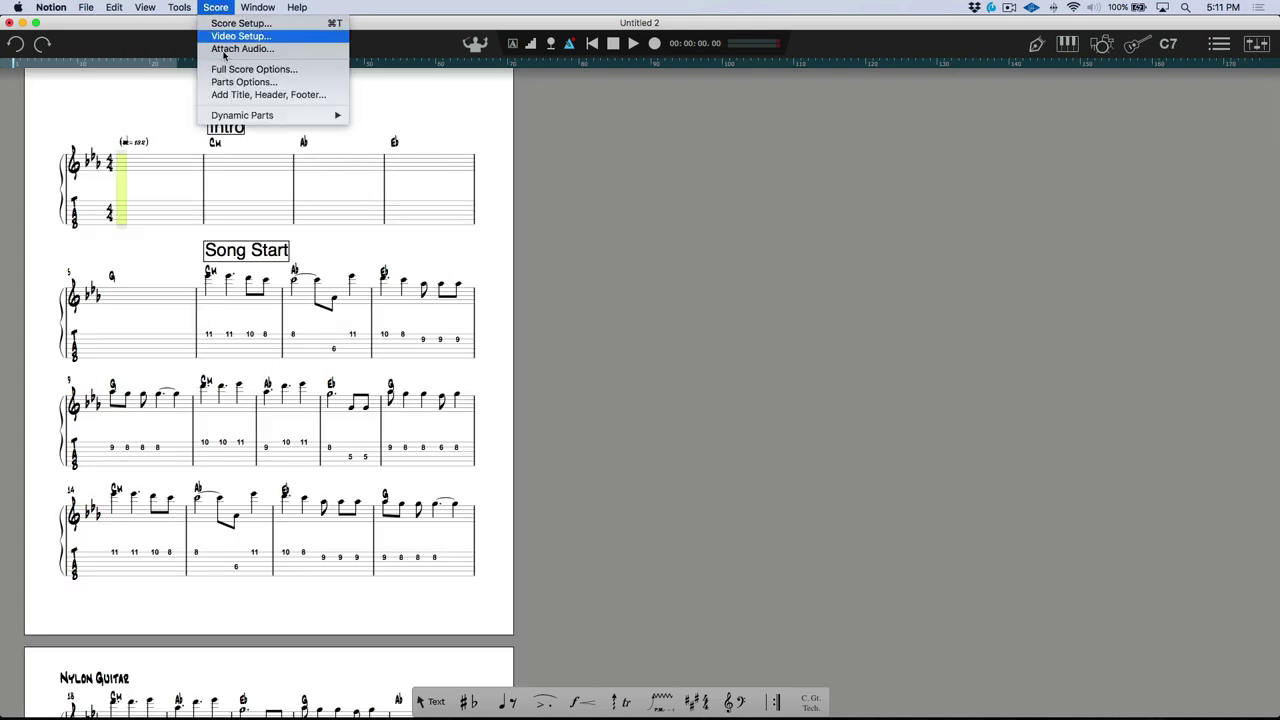
mouse_move(240, 115)
click(369, 152)
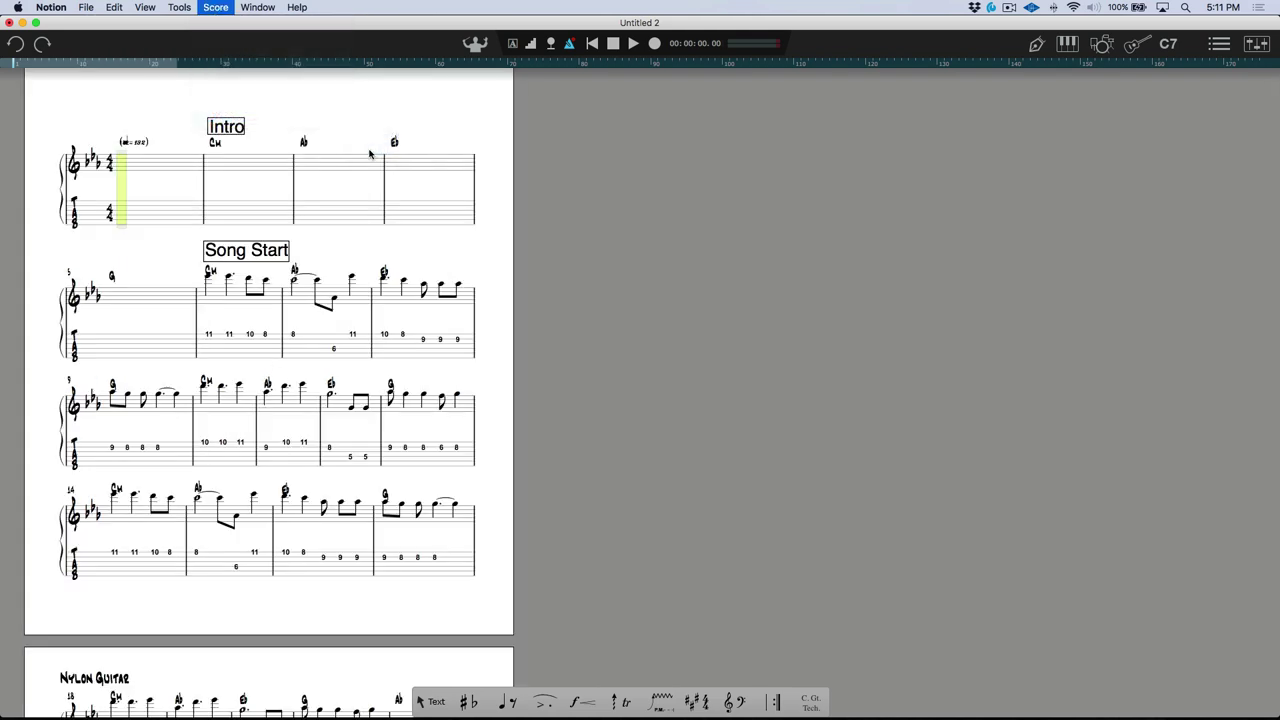
click(220, 8)
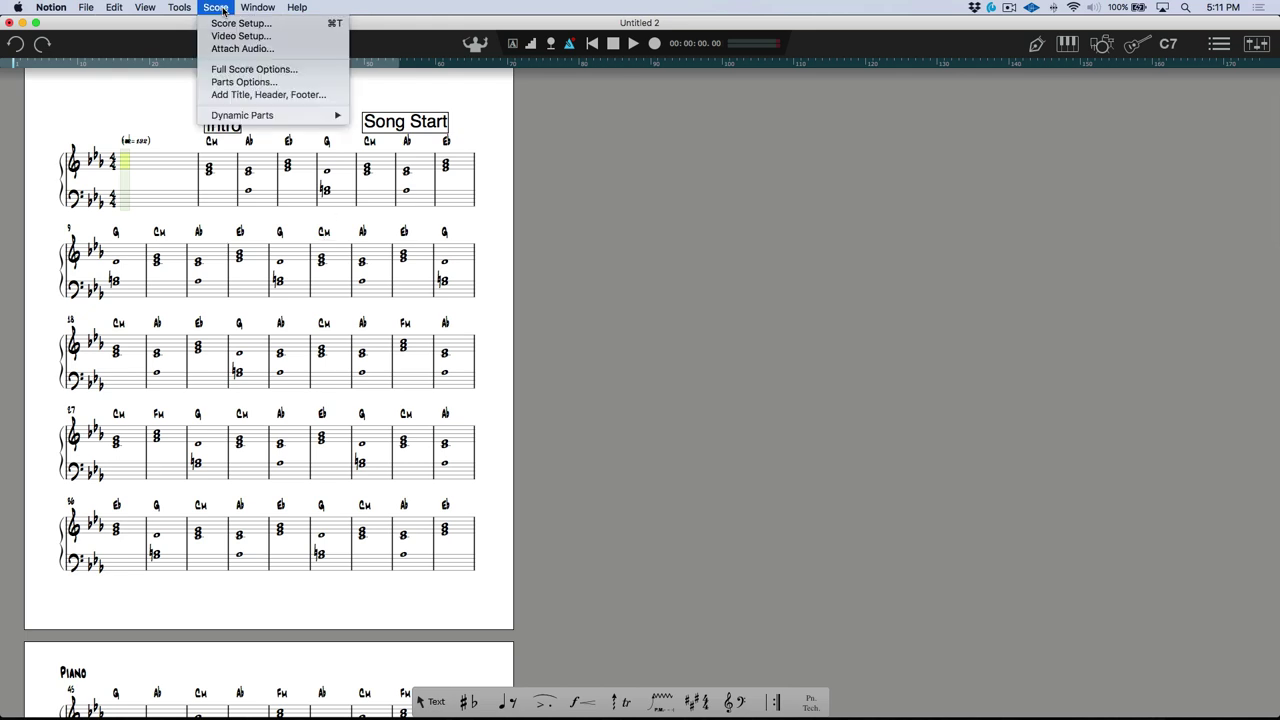
mouse_move(240, 115)
click(361, 116)
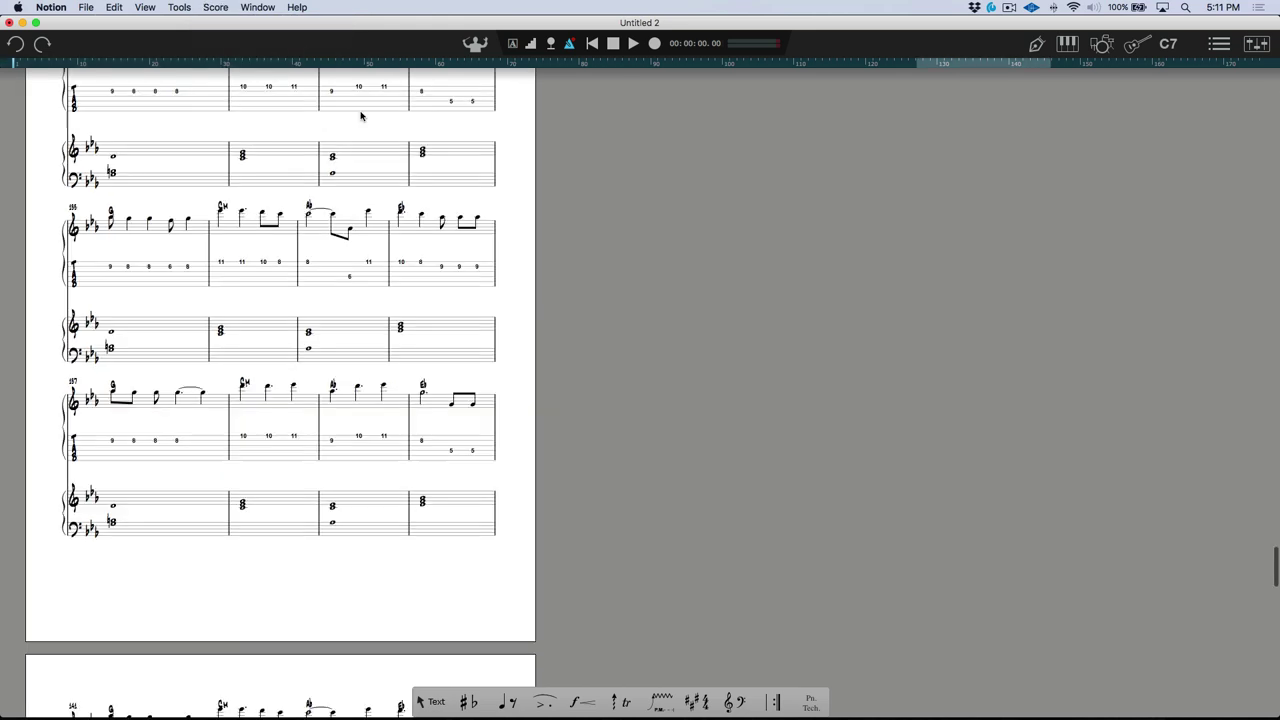
click(86, 8)
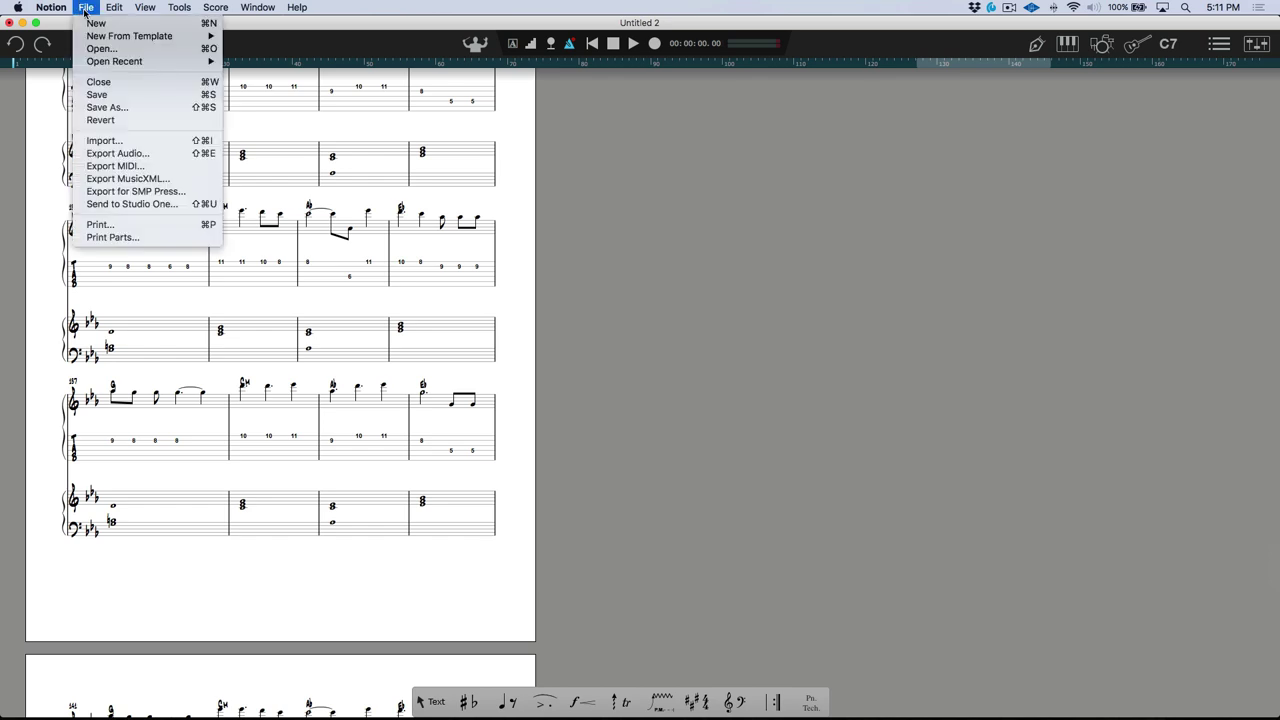
click(102, 225)
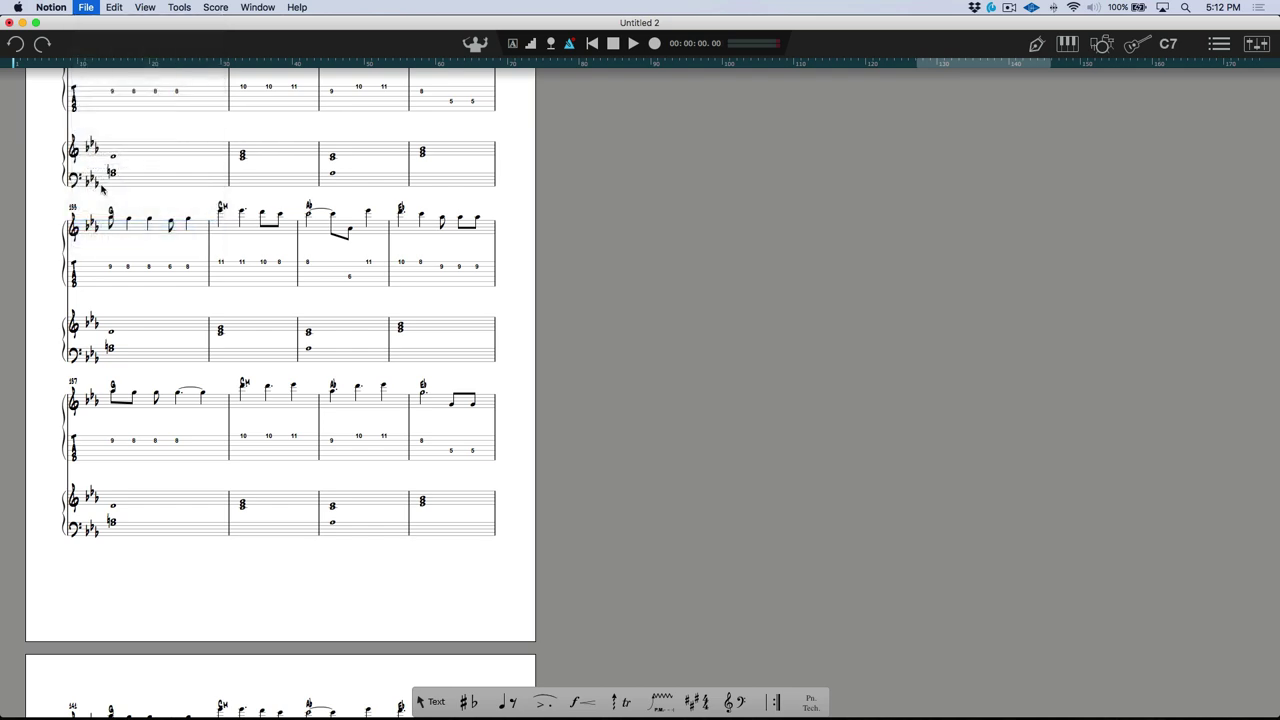
click(562, 366)
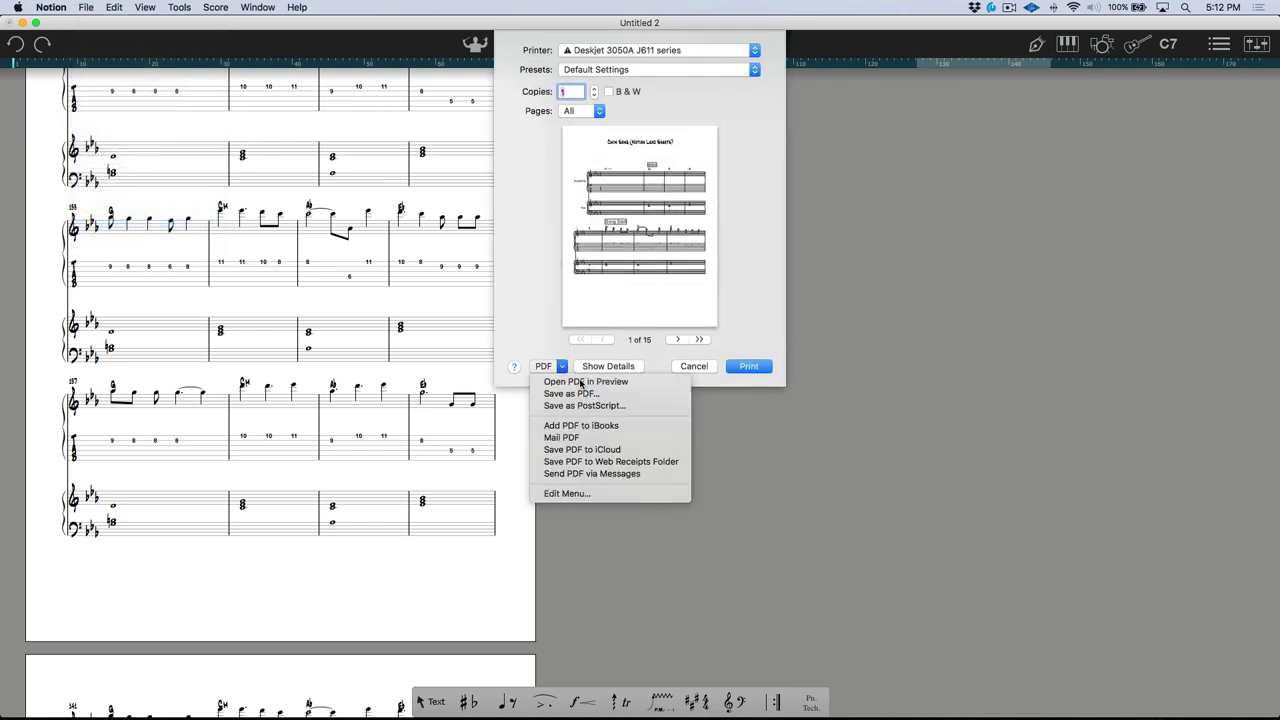
click(586, 381)
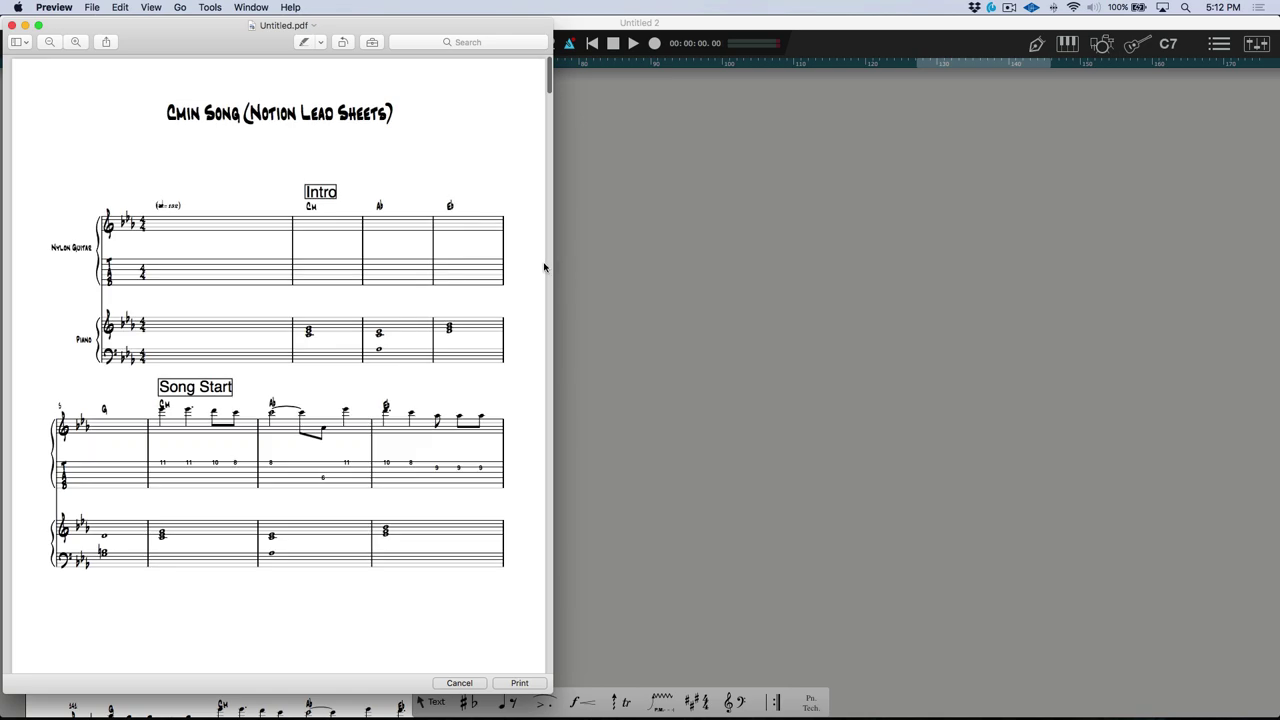
scroll(459, 240, down, 20)
scroll(459, 240, down, 5)
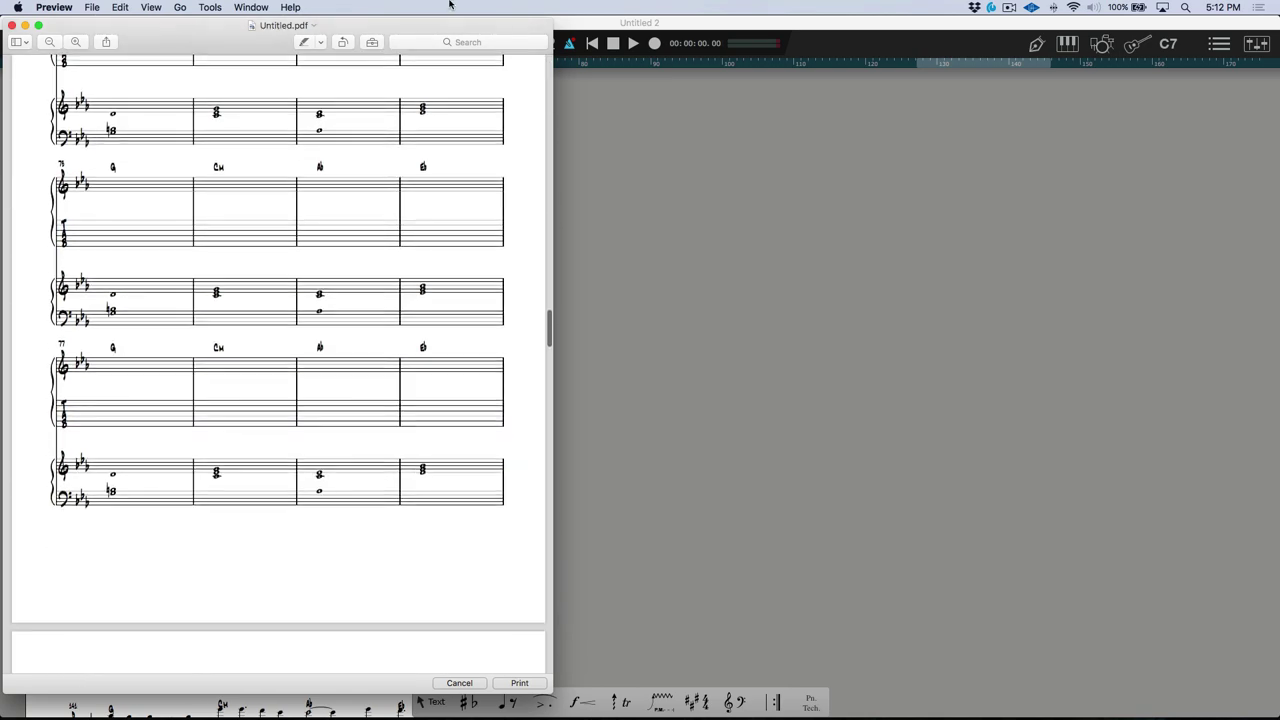
double_click(439, 30)
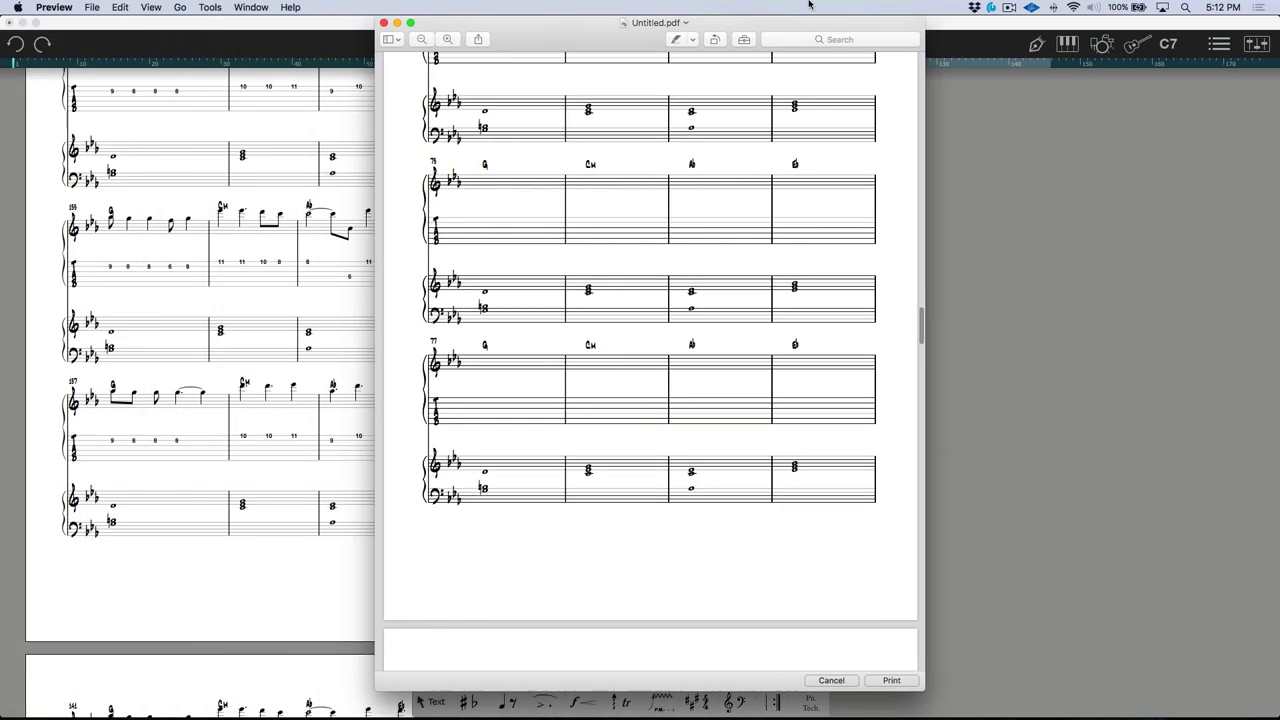
click(384, 22)
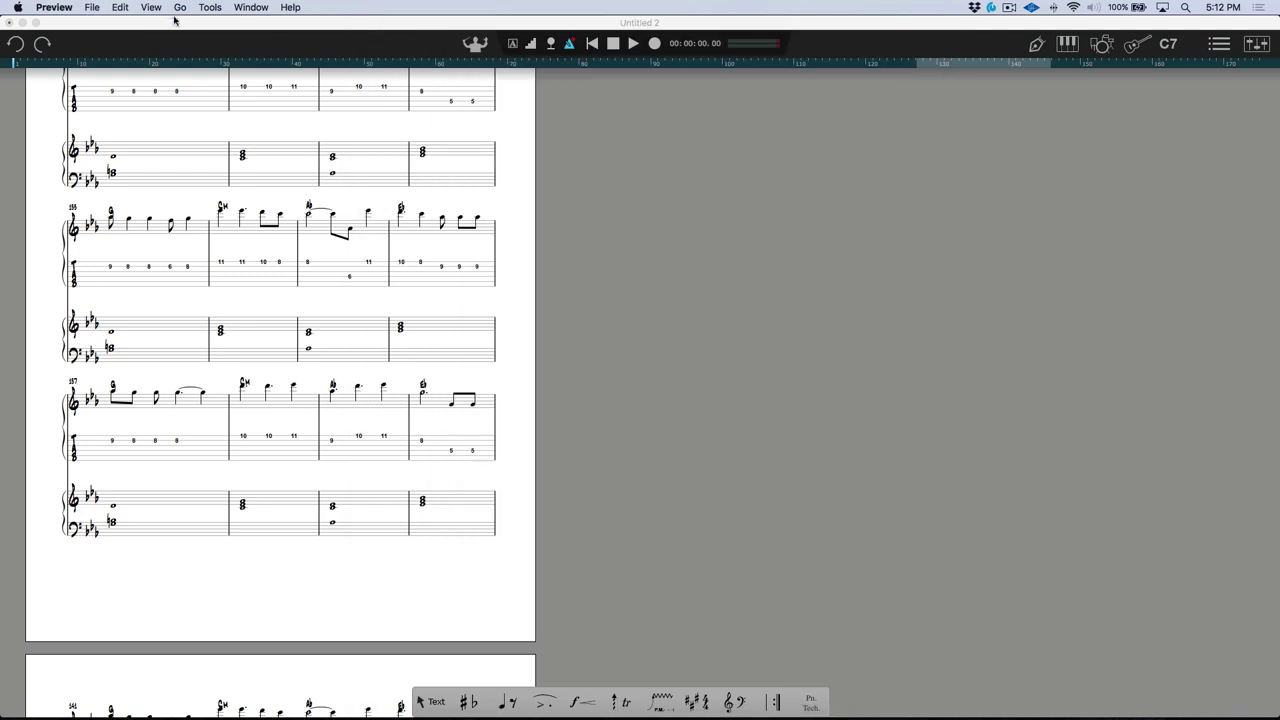
click(91, 7)
click(783, 251)
Start an SMP Press export and cancel it, then open the Cmin Song mixer
click(783, 251)
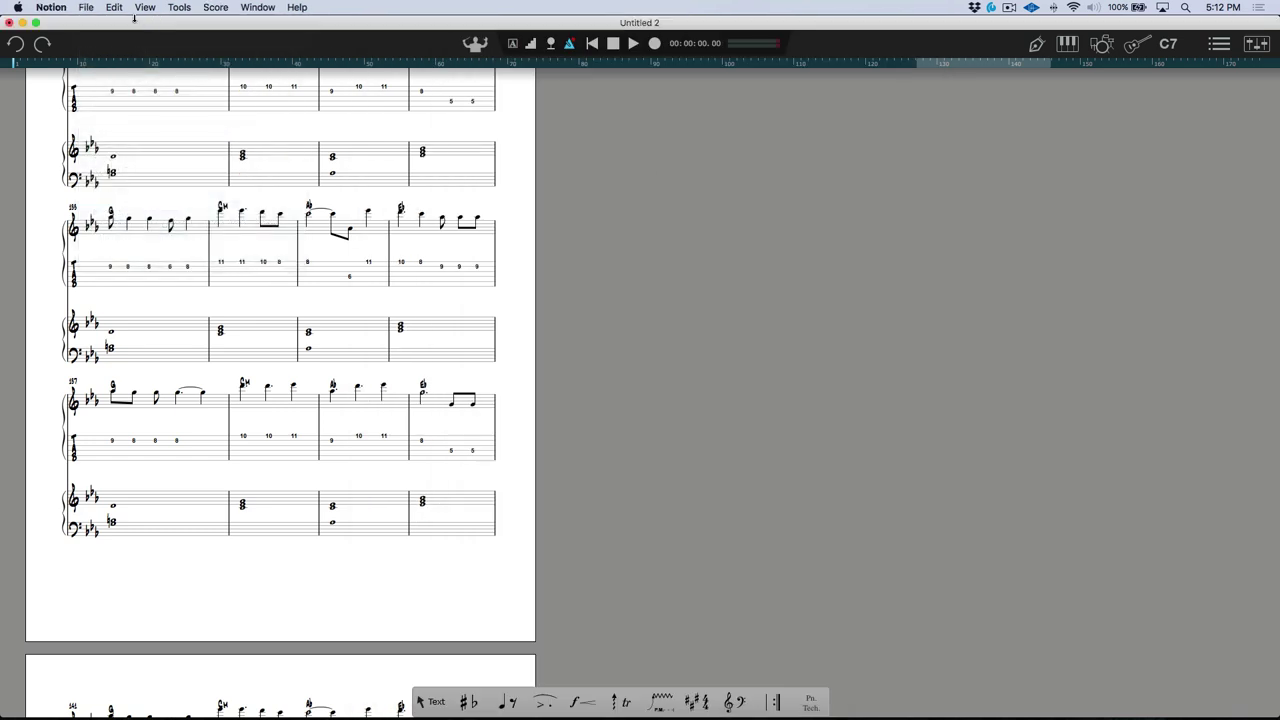
click(86, 7)
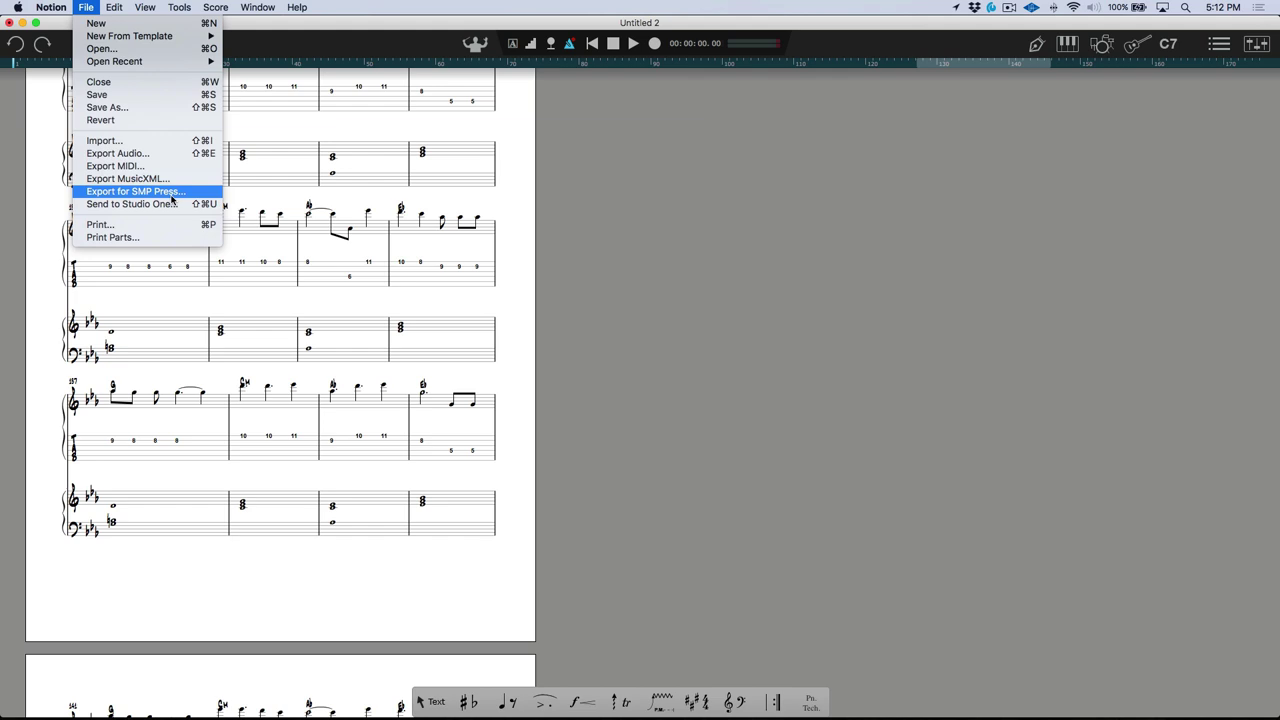
click(198, 189)
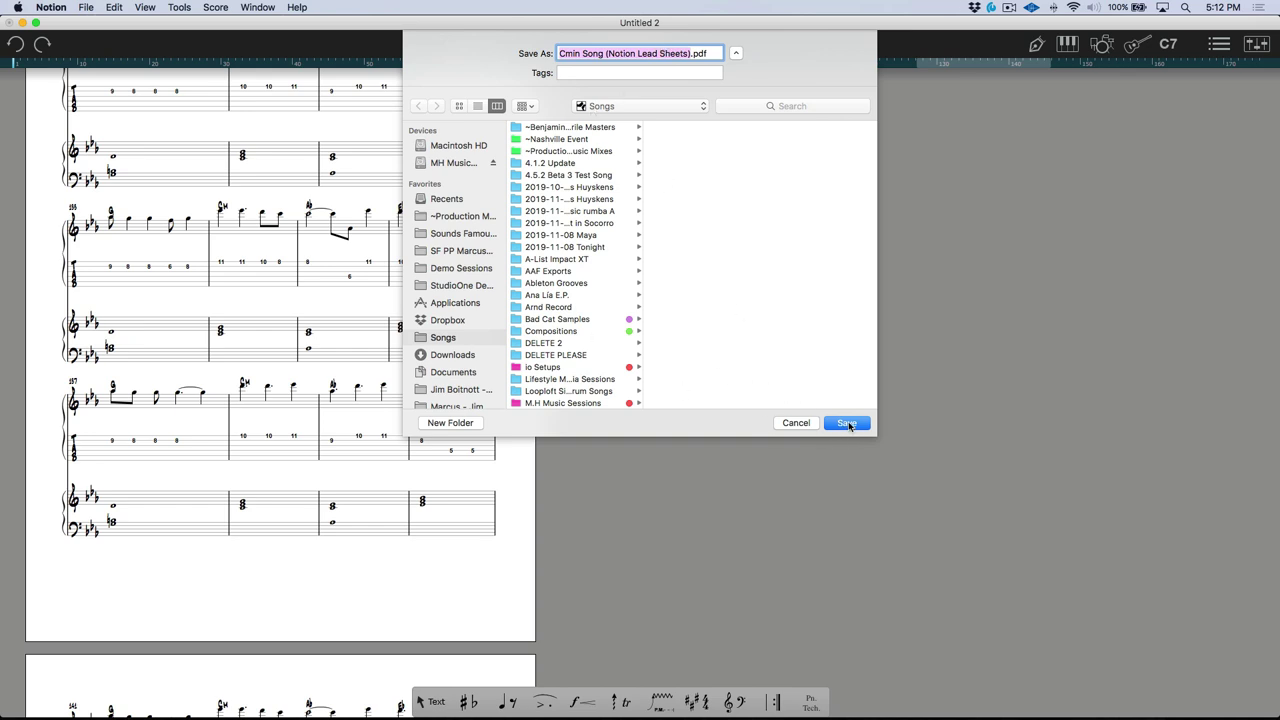
click(796, 423)
click(1258, 48)
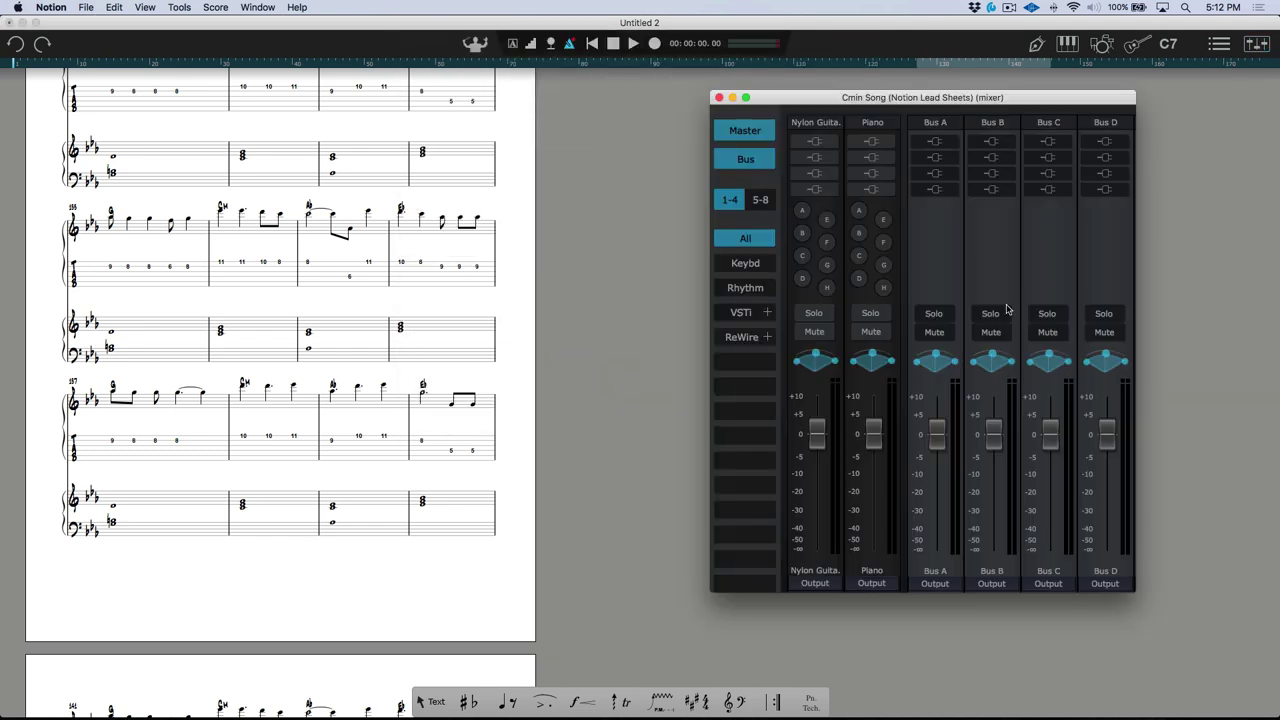
Lower the Master fader to about -4 dB and cut its reverb Dry/Wet from 24.0 to 12.4
scroll(1007, 310, right, 5)
drag(1101, 434, 1101, 460)
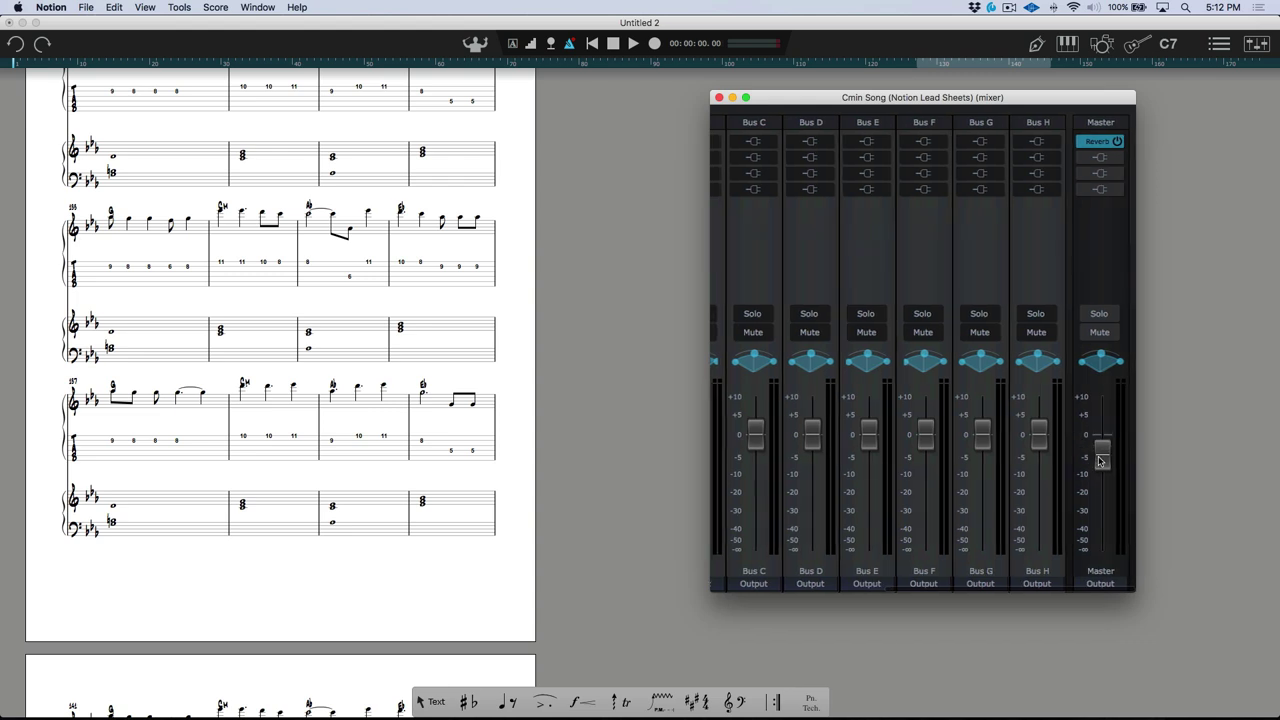
click(1099, 142)
drag(507, 243, 506, 247)
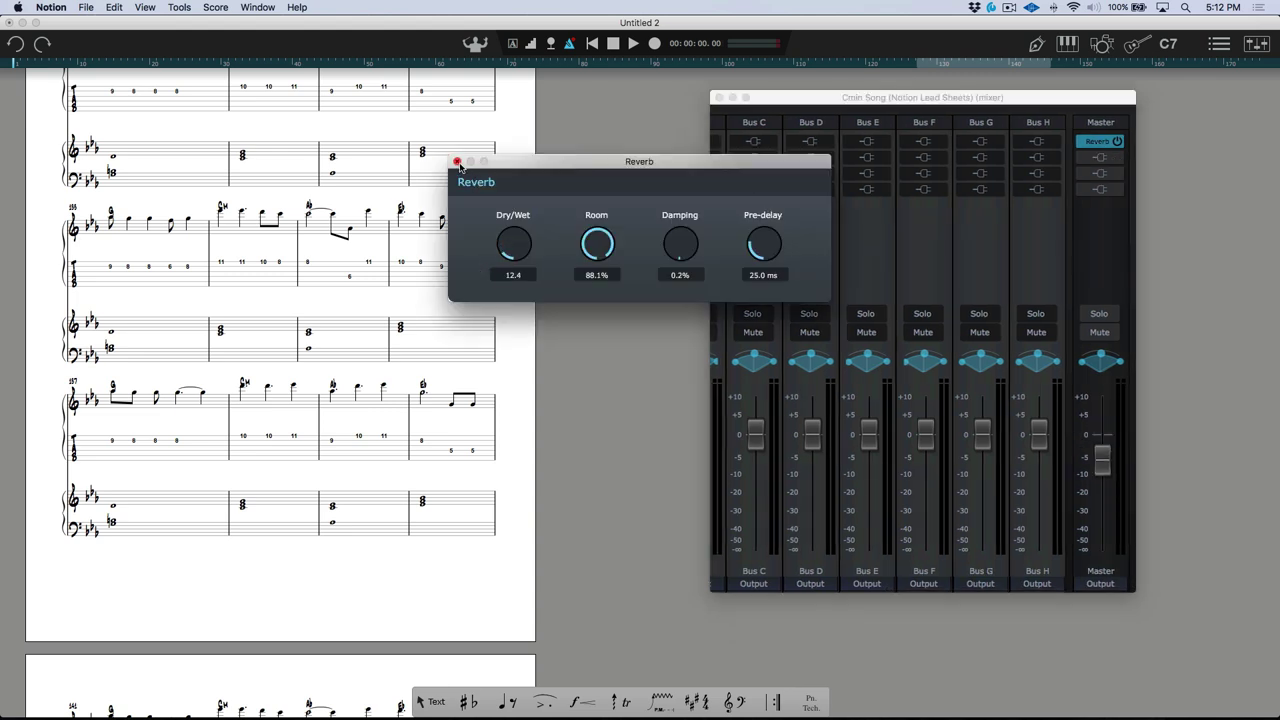
click(457, 161)
click(717, 98)
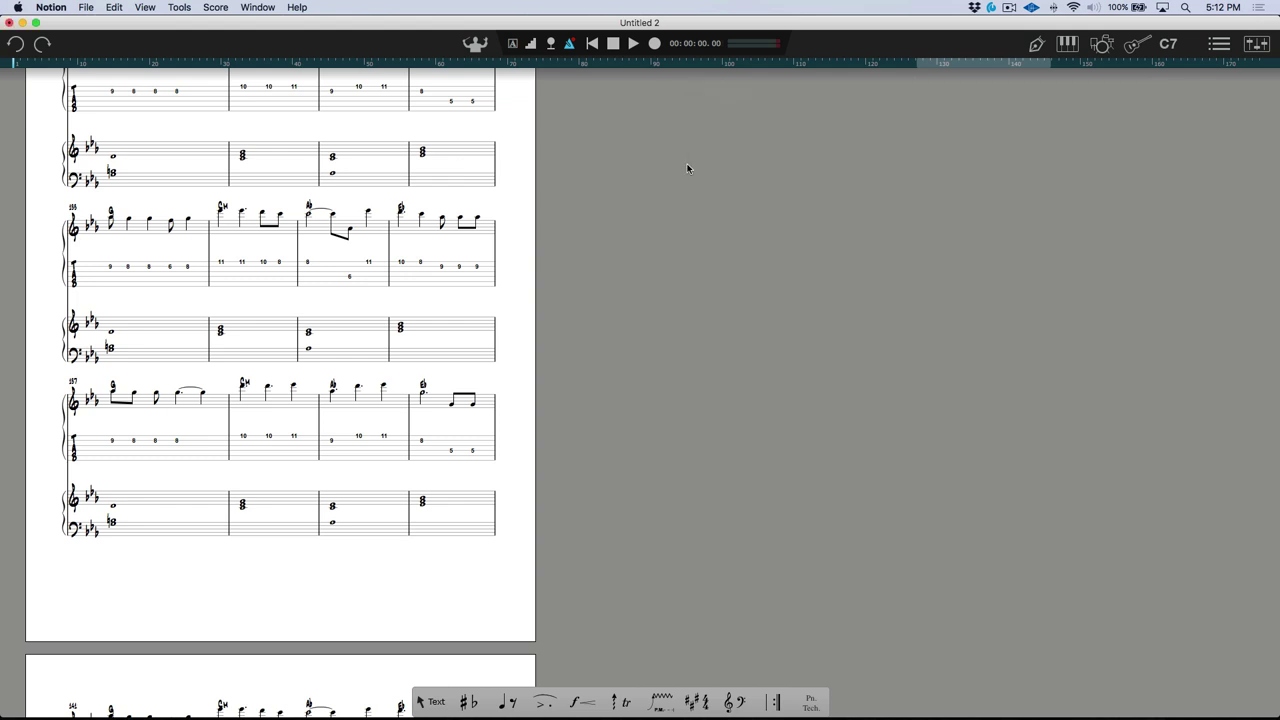
Export for SMP Press as 'Cmin Song (Notion Lead Sheets)' into the Songs folder
click(84, 7)
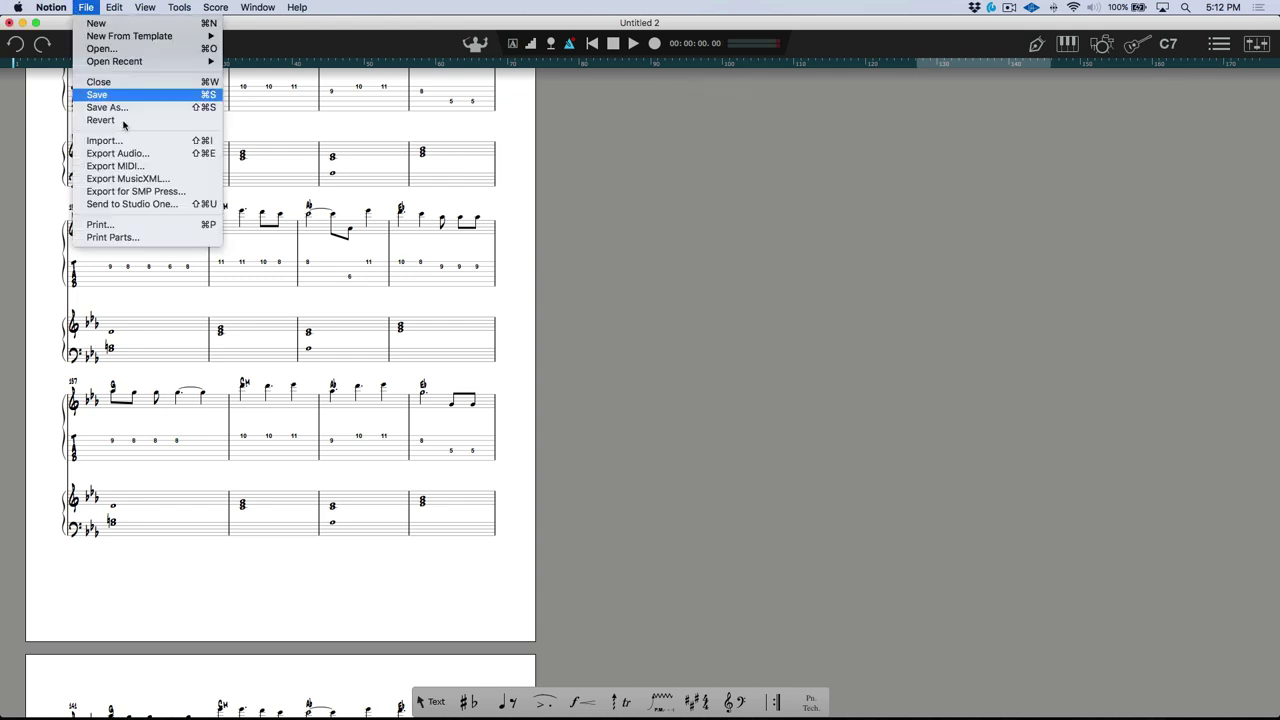
click(156, 195)
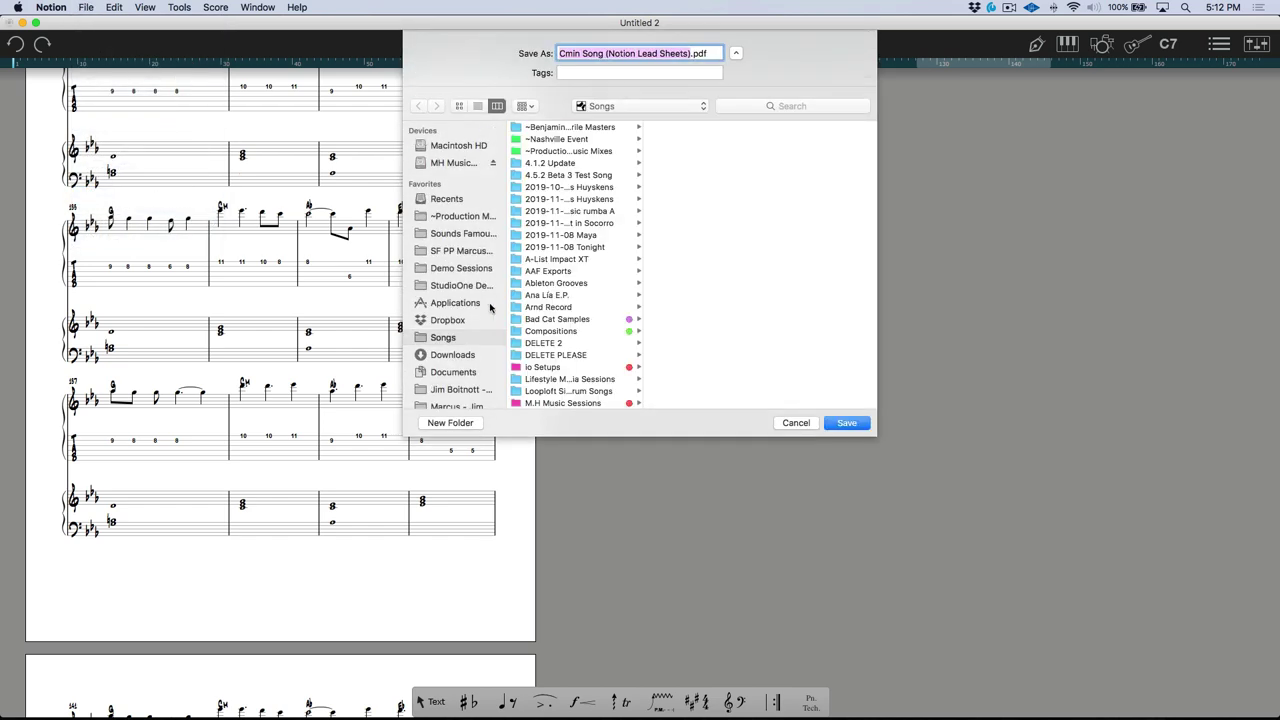
click(846, 424)
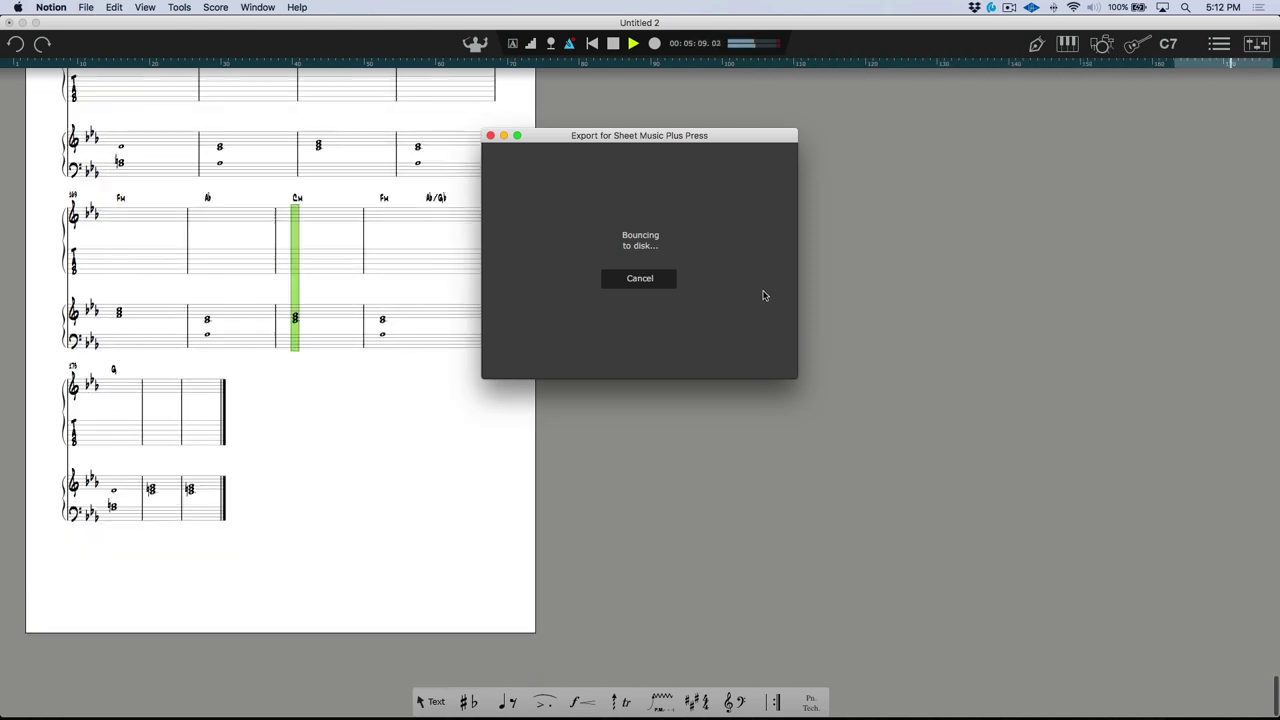
click(657, 280)
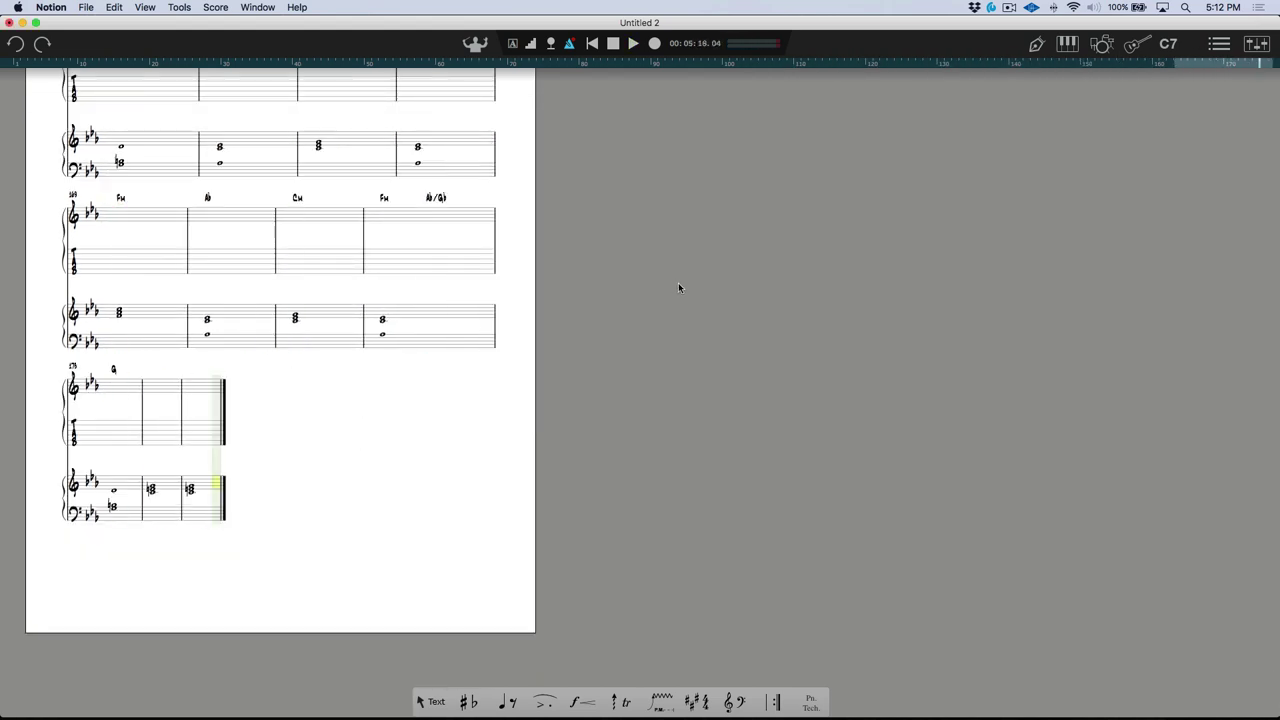
key(super+Tab)
key(super+Tab)
key(super+Tab)
key(super+Tab)
key(super+Tab)
key(super+Tab)
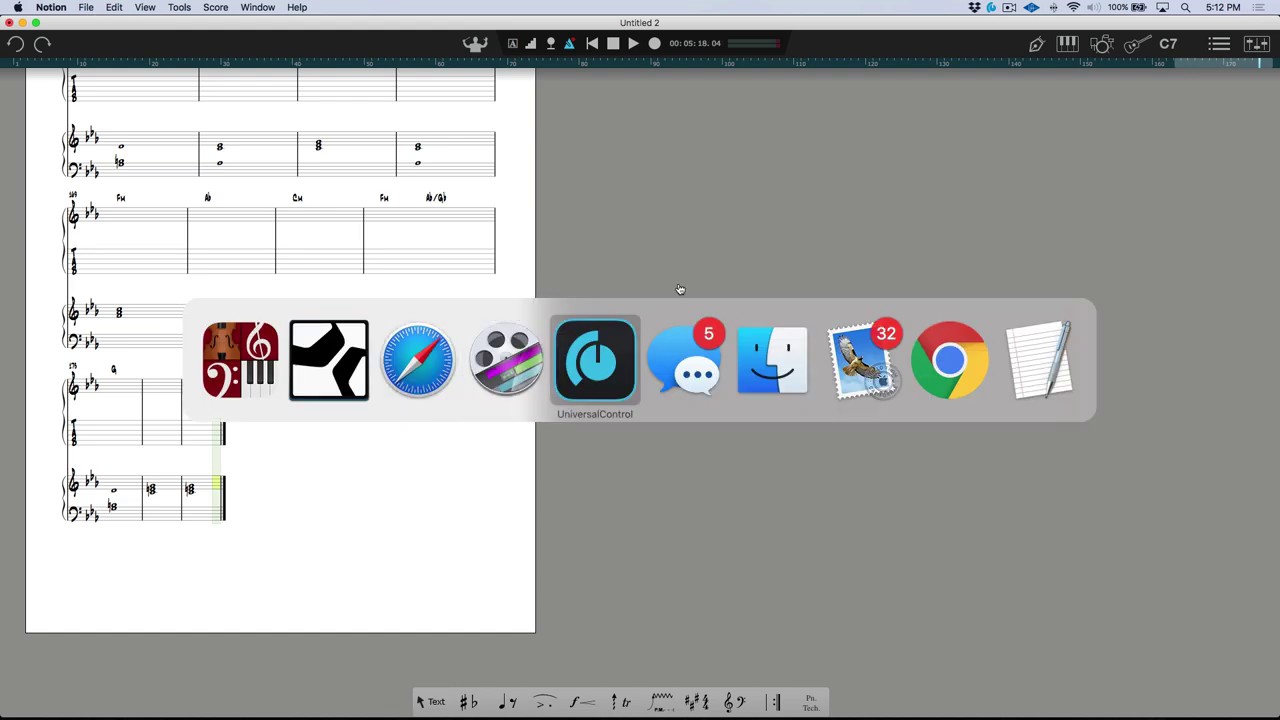
key(super+n)
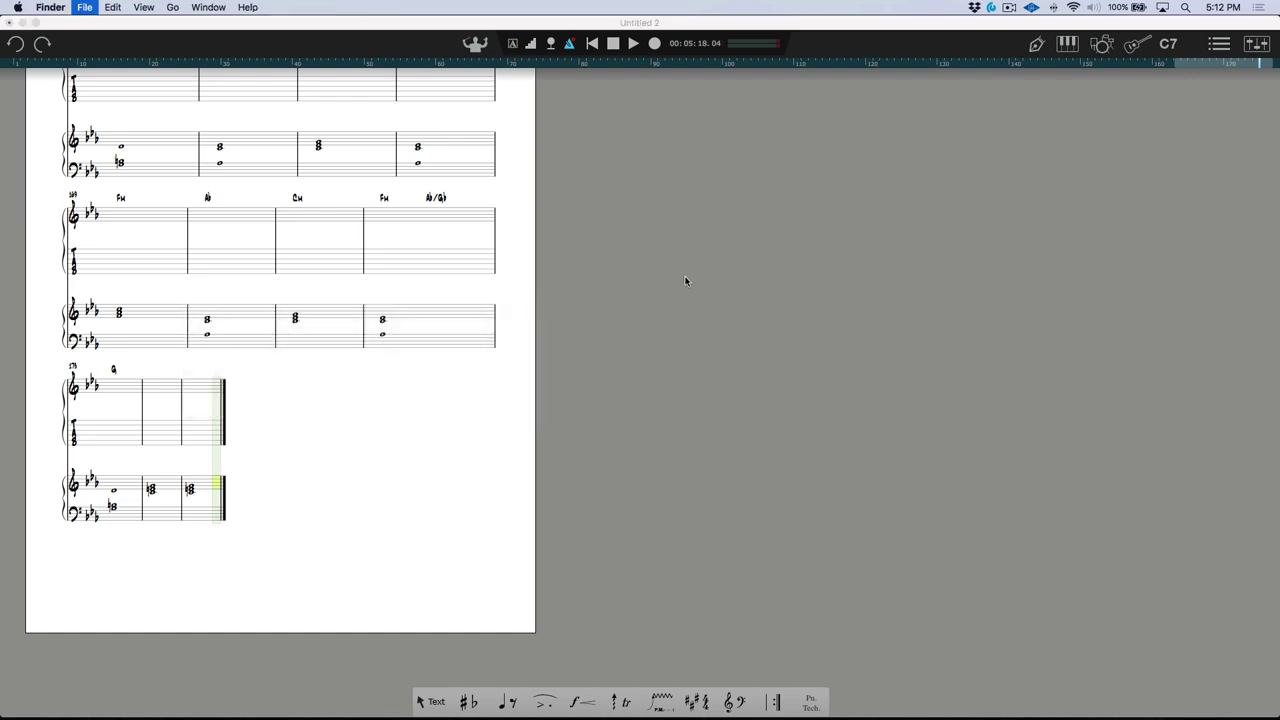
click(529, 392)
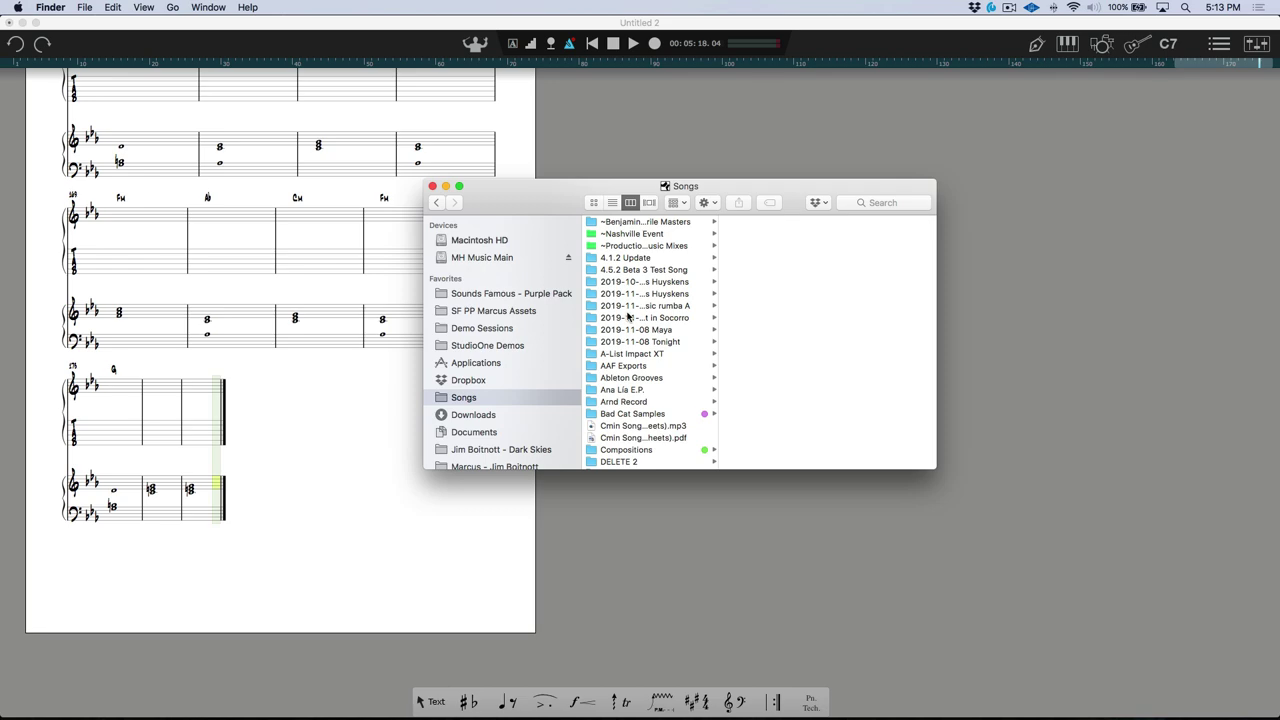
scroll(629, 318, down, 3)
click(630, 384)
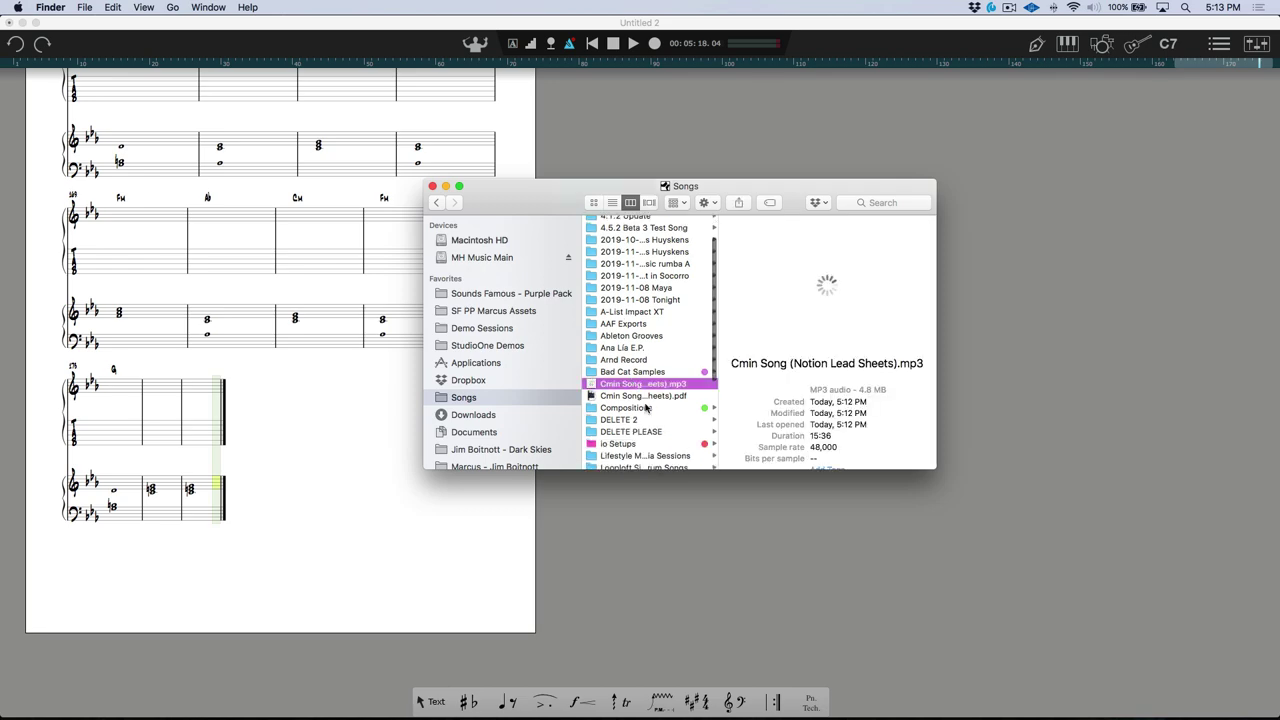
click(642, 397)
key(space)
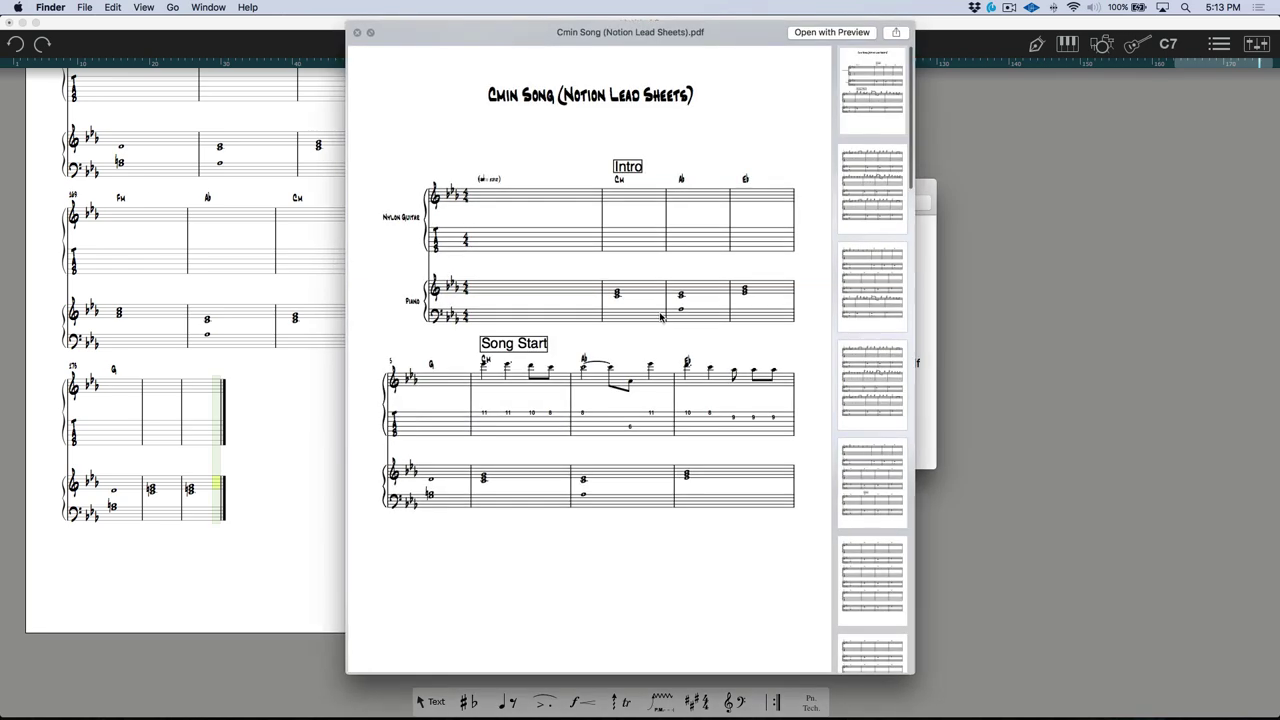
scroll(660, 318, down, 10)
scroll(660, 318, down, 5)
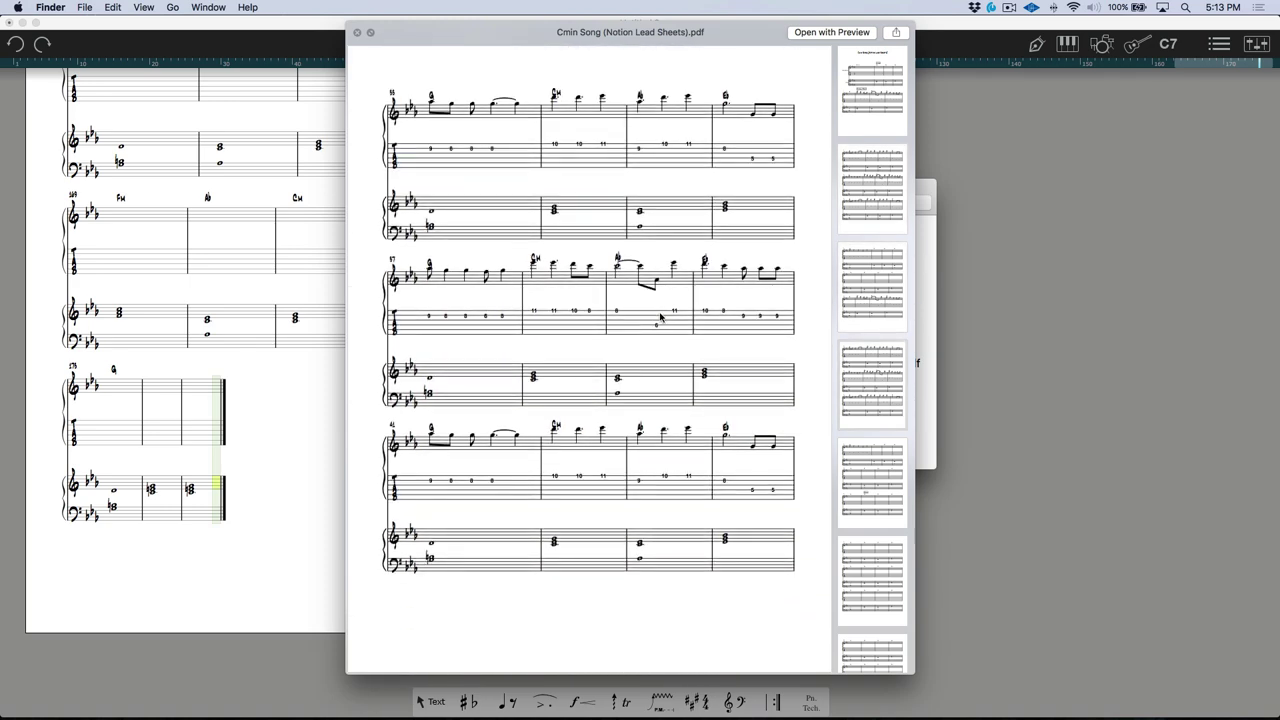
scroll(660, 318, up, 15)
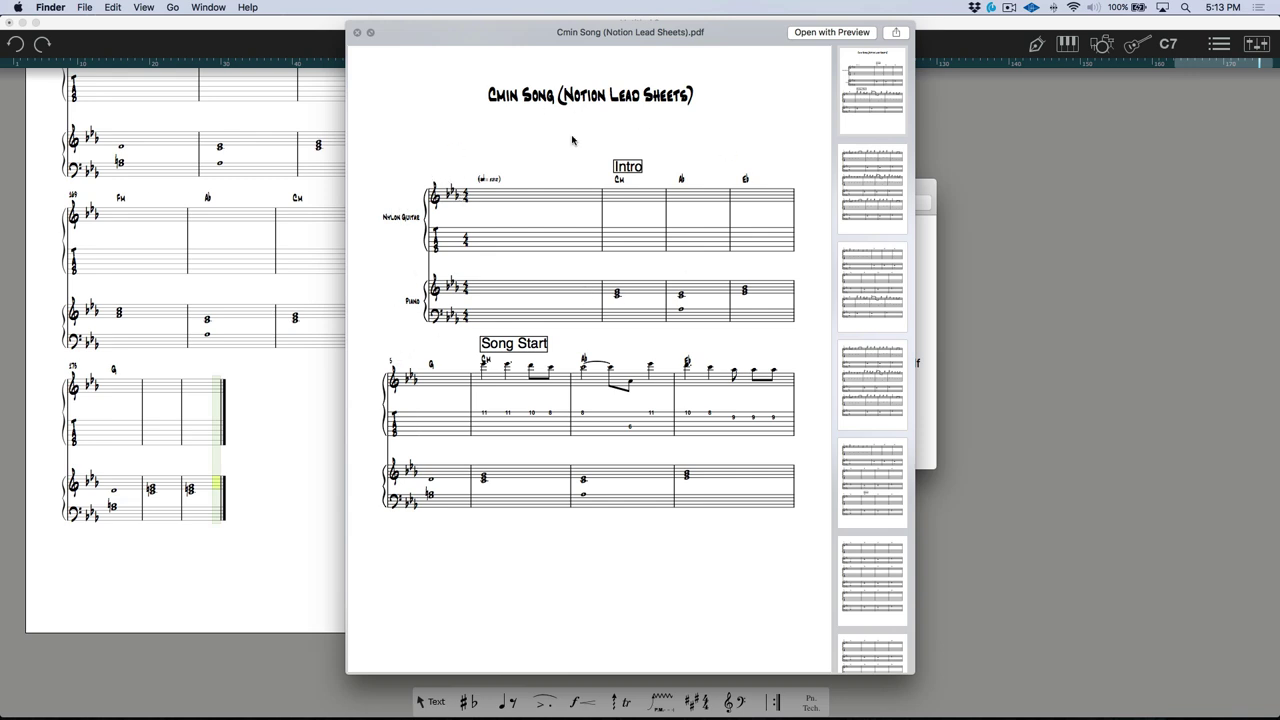
click(357, 32)
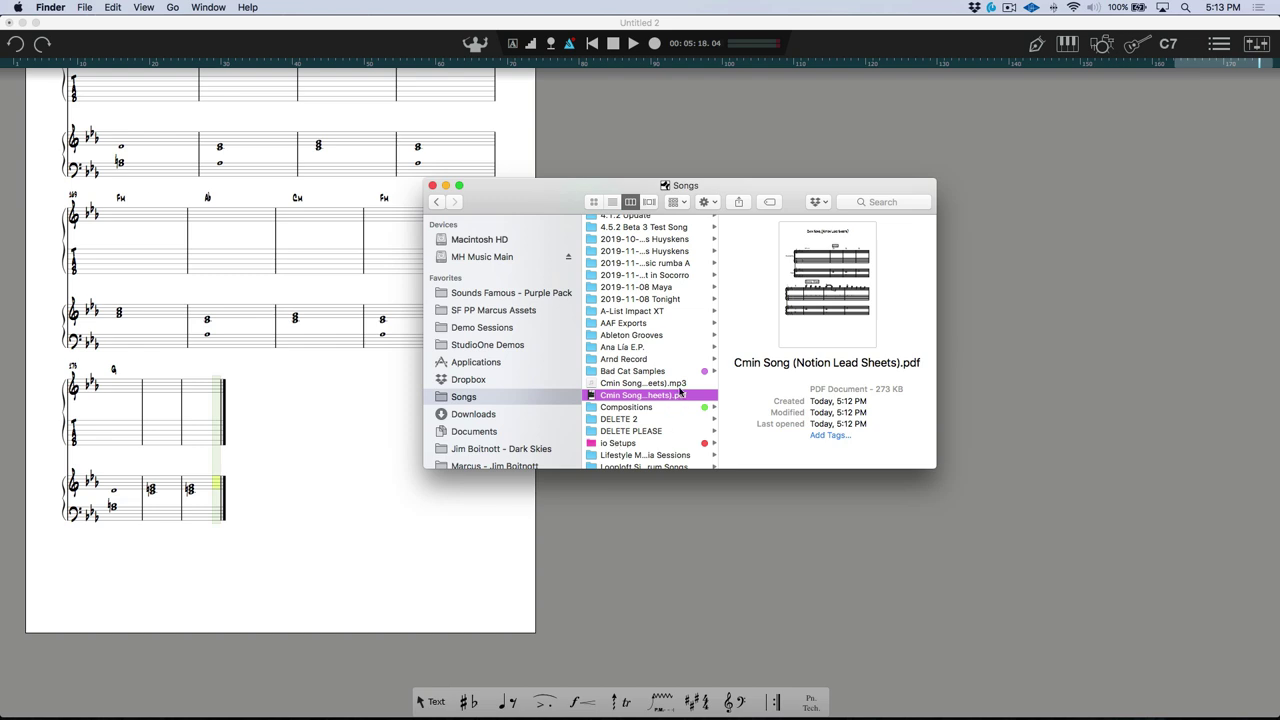
click(1094, 8)
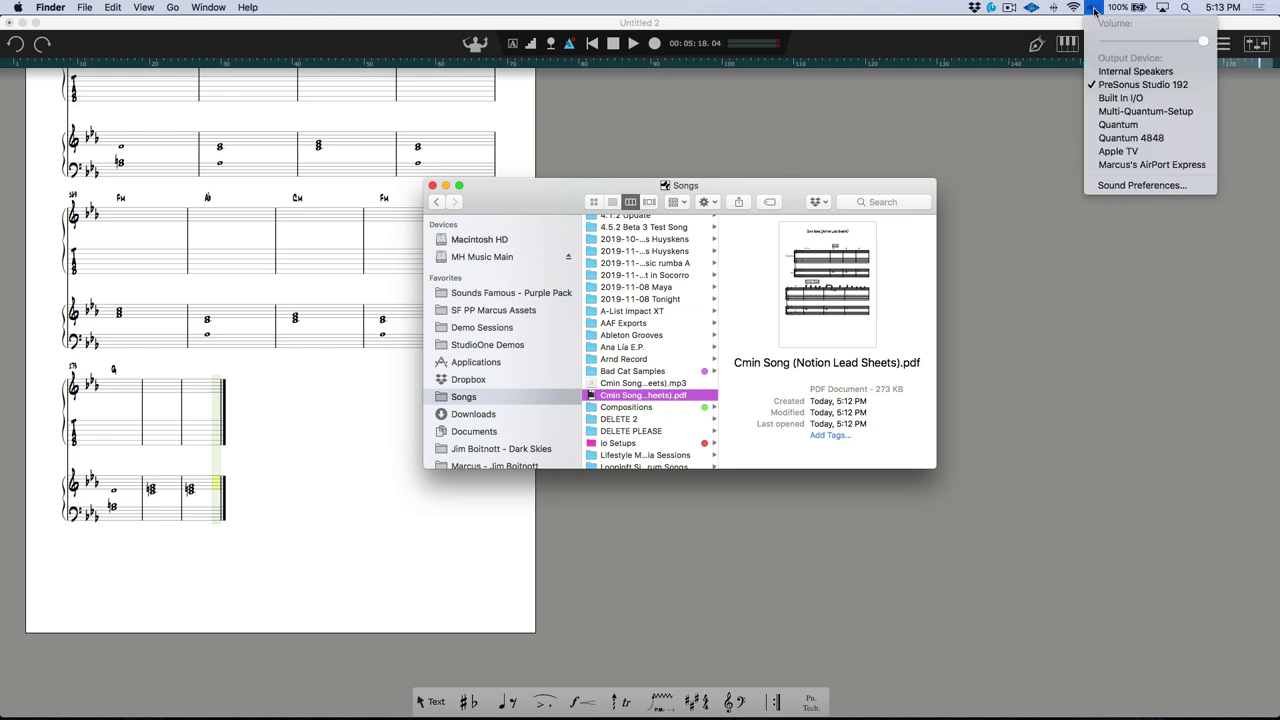
click(1104, 126)
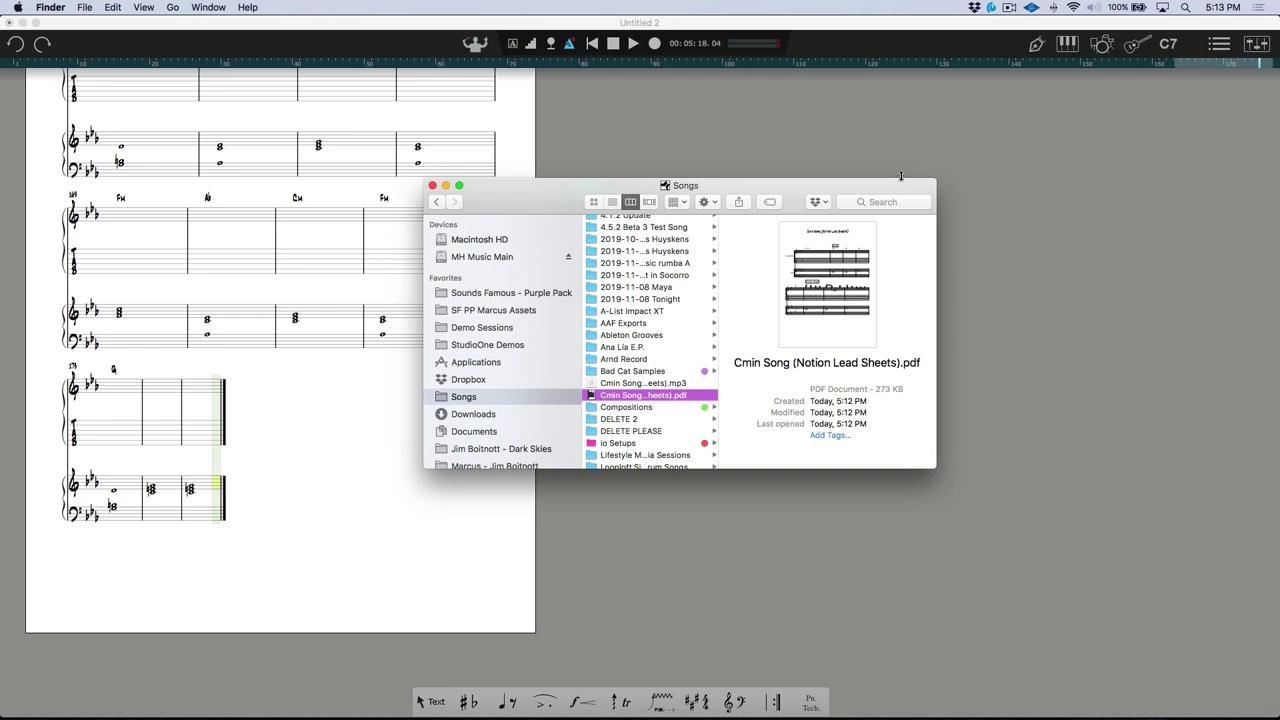
click(651, 386)
key(space)
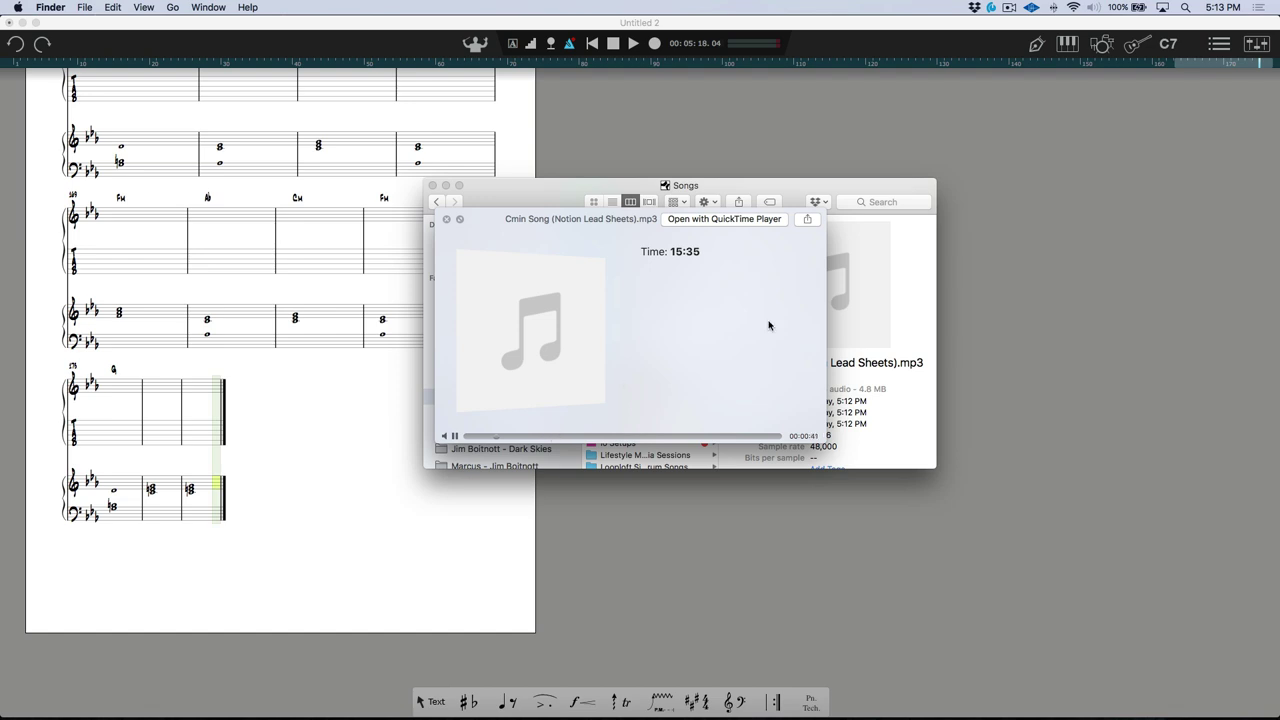
key(space)
click(1080, 254)
scroll(646, 306, up, 15)
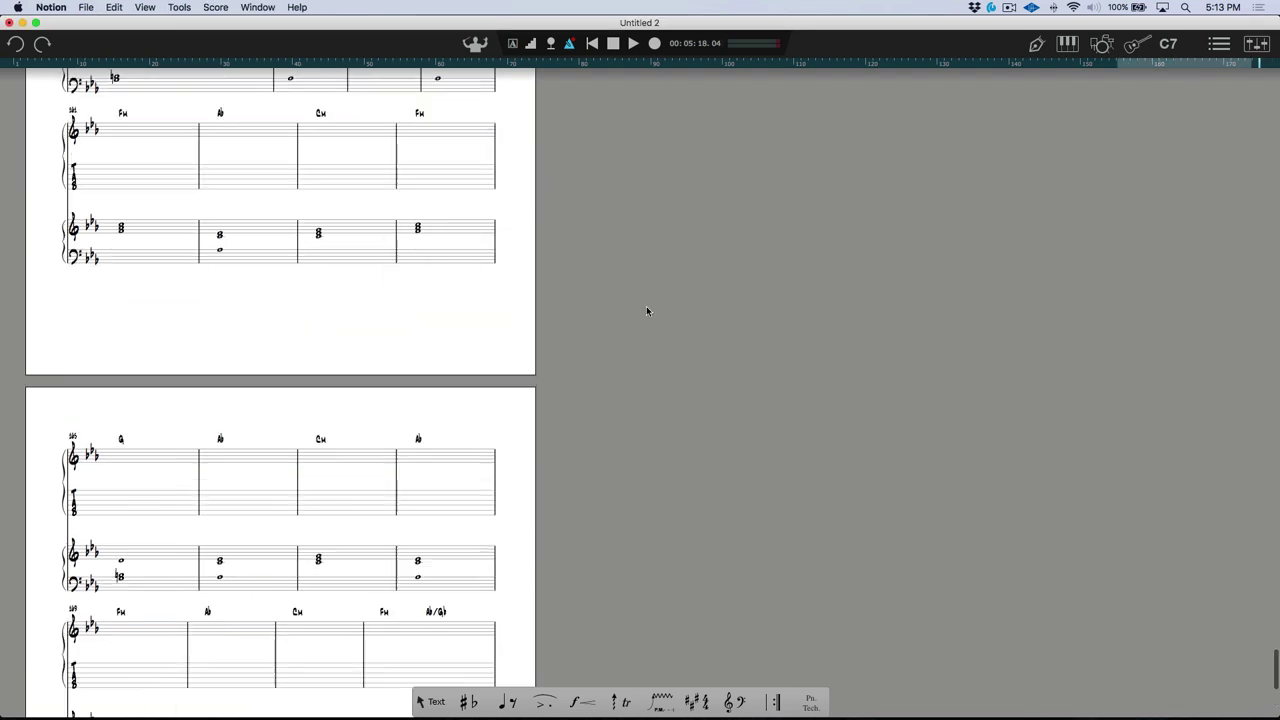
scroll(346, 294, up, 20)
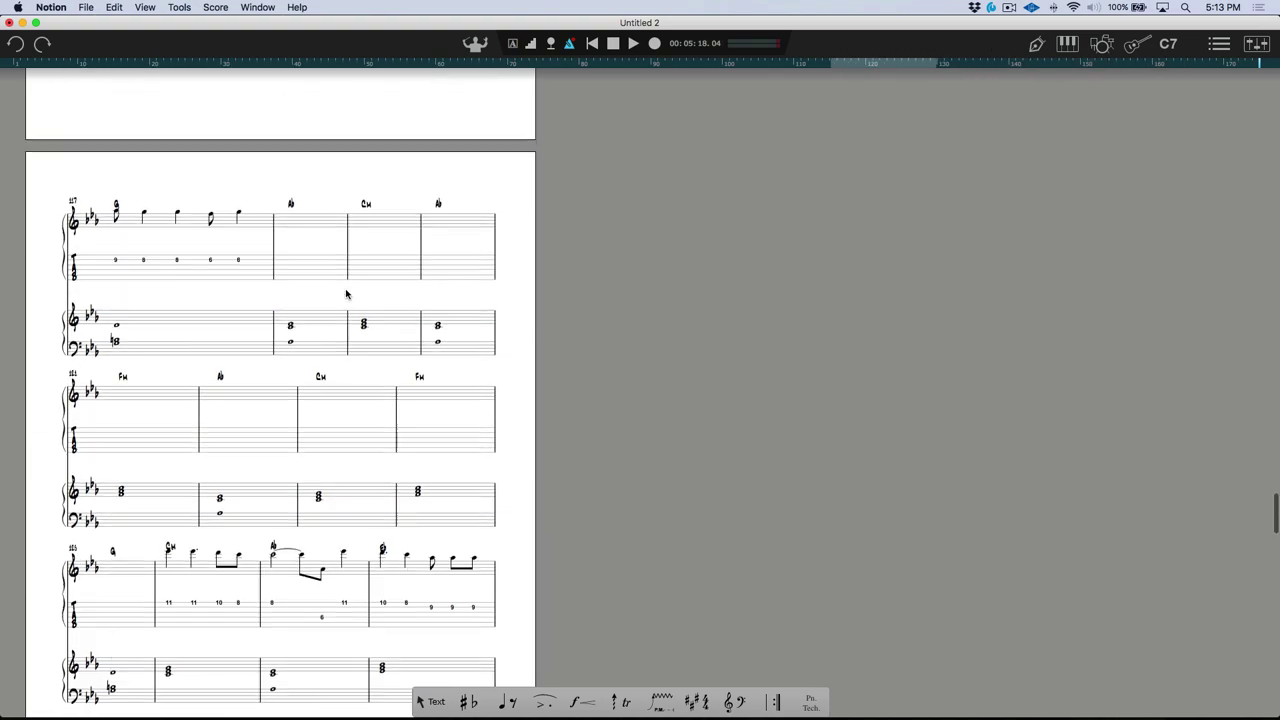